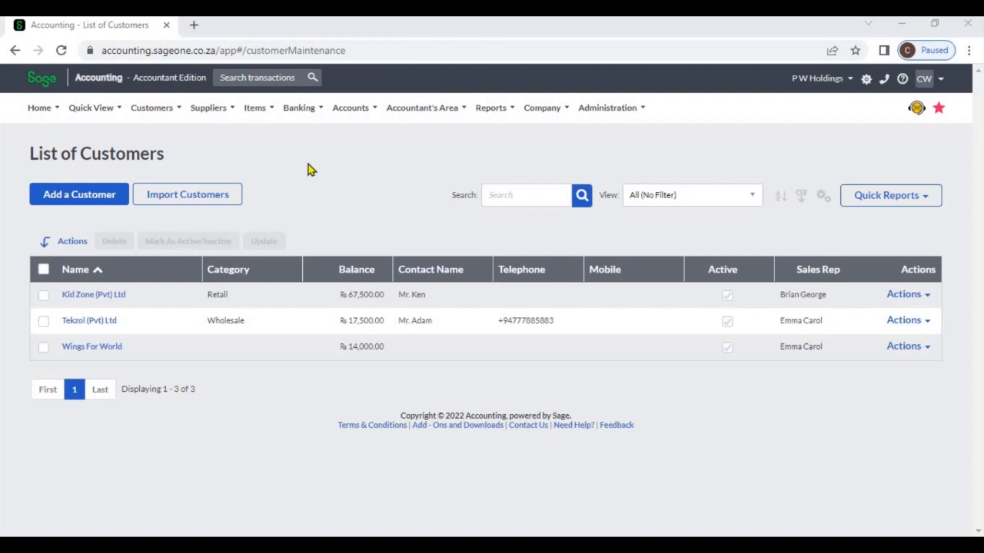
Step: Open a blank form for adding a new customer
left_click(161, 116)
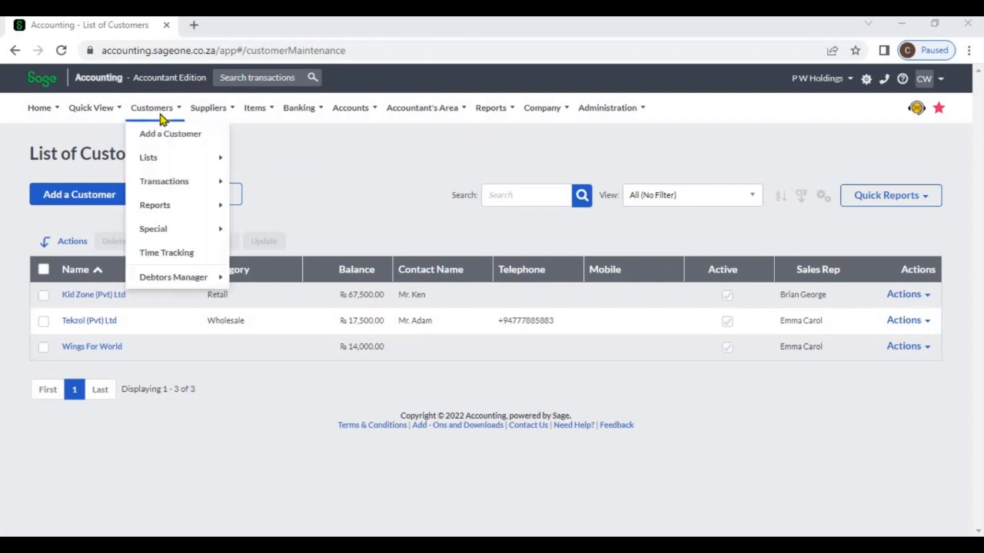
mouse_move(164, 158)
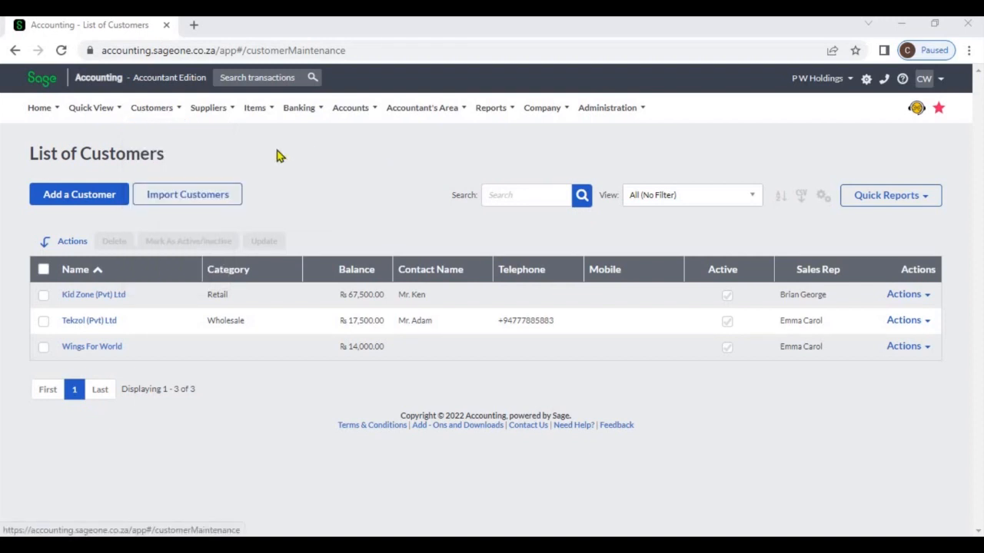
left_click(109, 196)
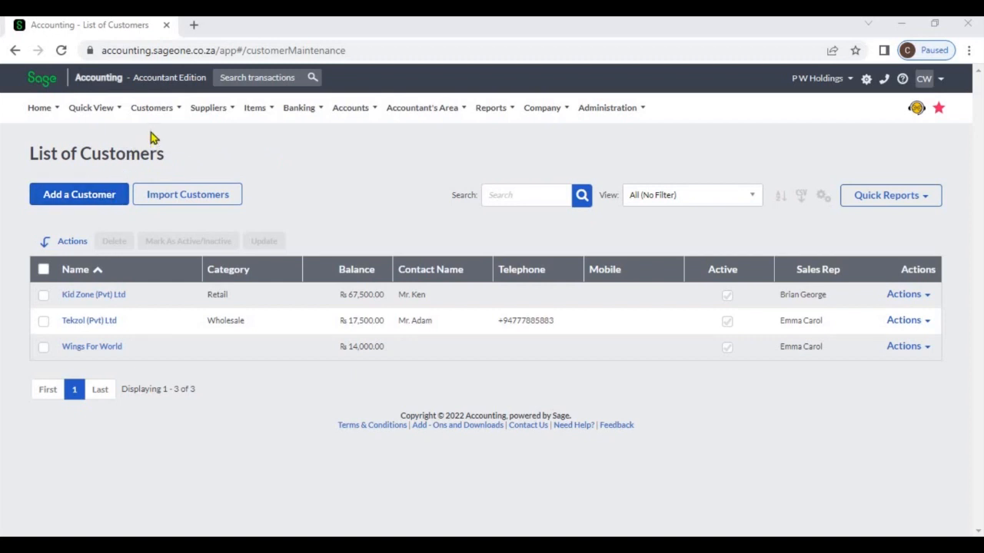
mouse_move(153, 120)
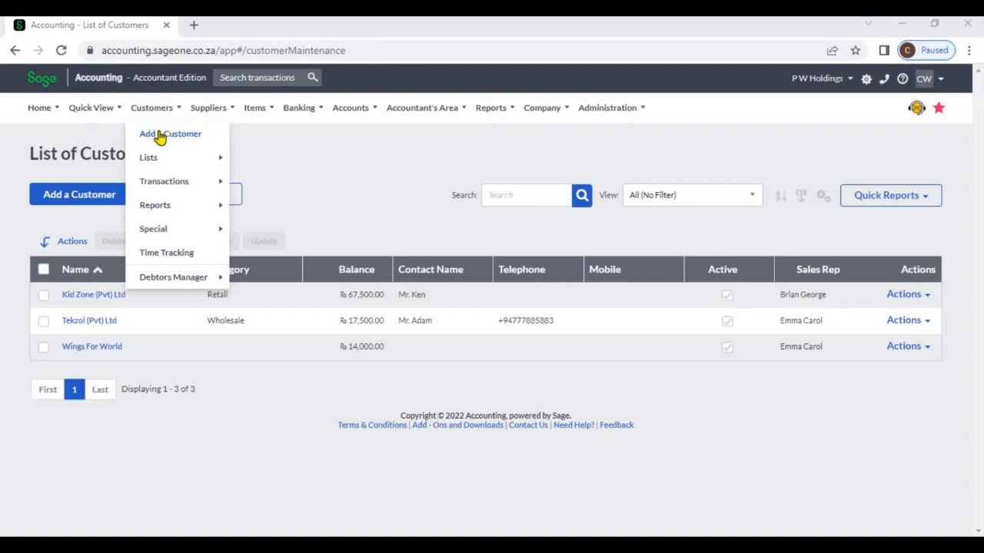
left_click(161, 136)
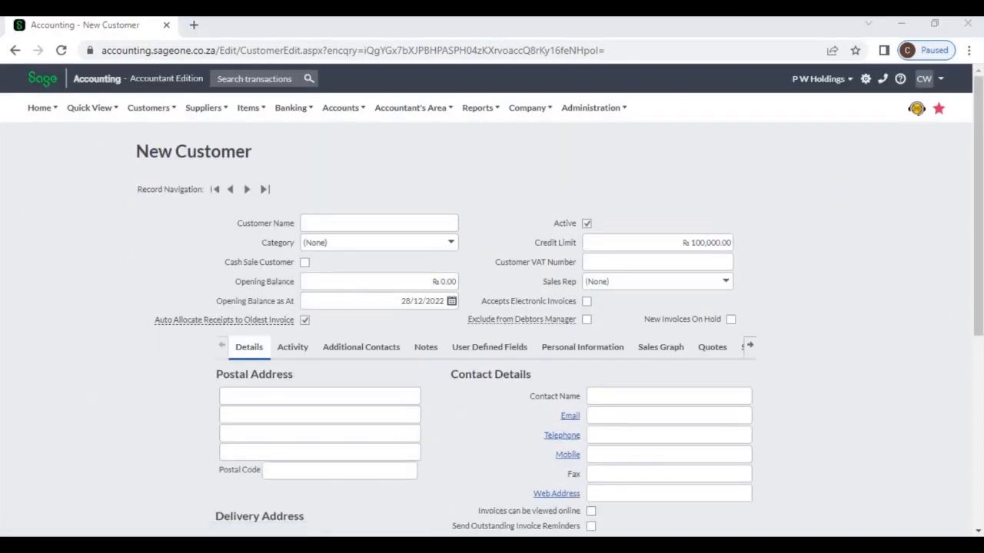
Step: Enter P W Holdings as the customer name and set the customer's category to Local
left_click(427, 222)
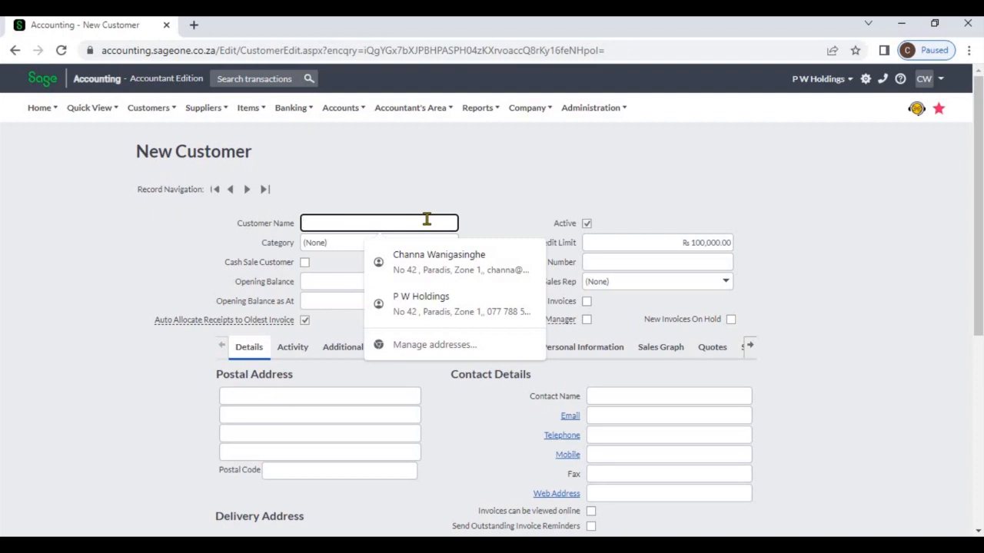
type("P")
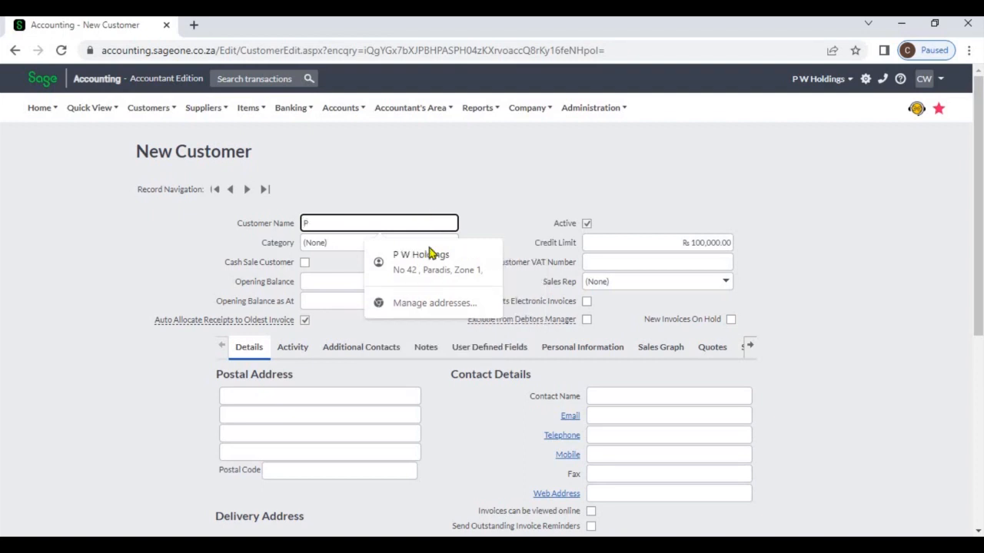
left_click(431, 256)
left_click(510, 202)
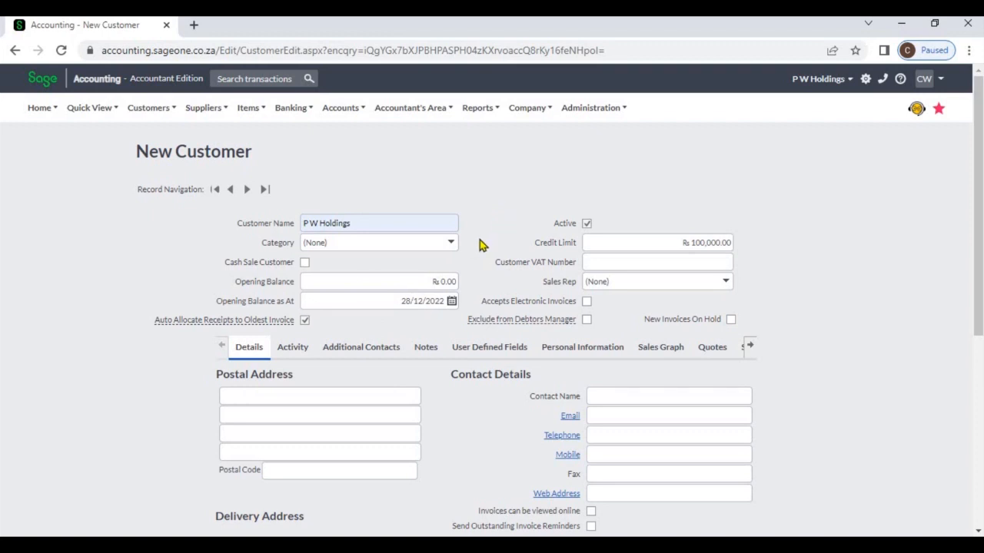
left_click(452, 244)
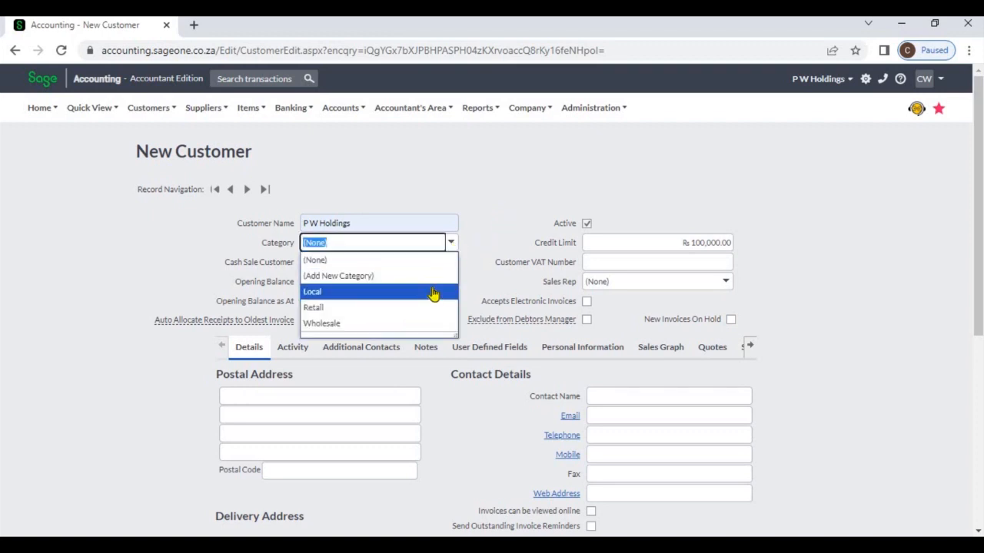
left_click(433, 293)
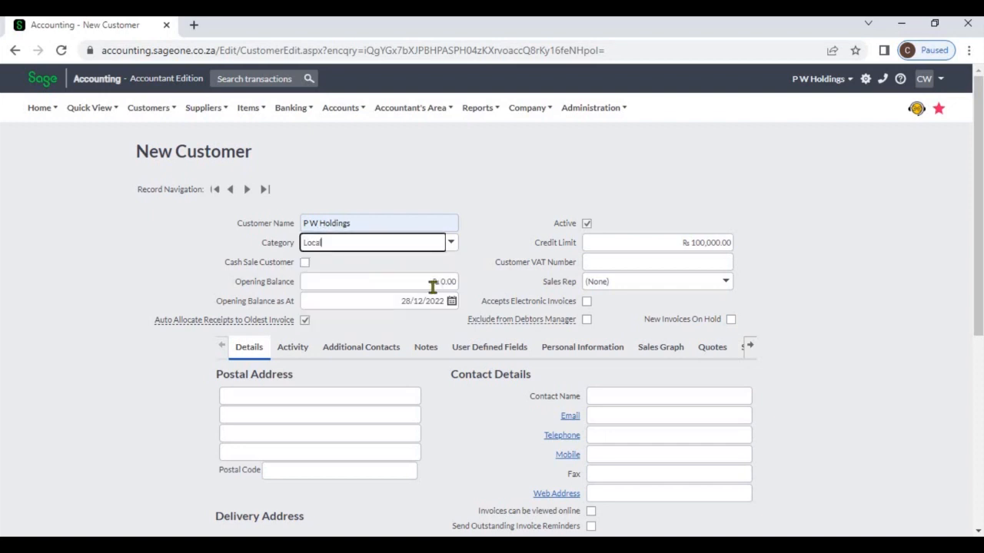
left_click(475, 249)
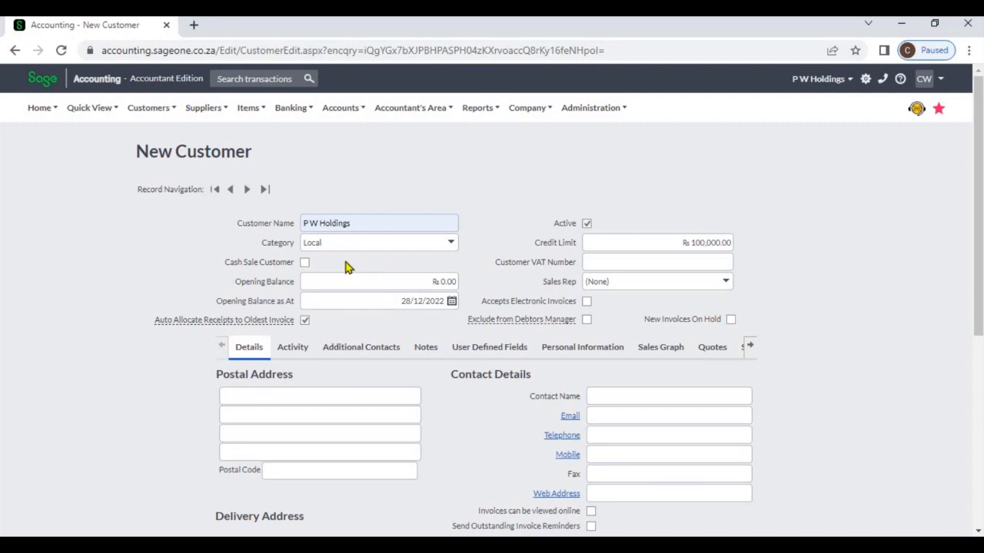
Step: Turn on the Cash Sale Customer option for the new customer and clear it again
left_click(305, 264)
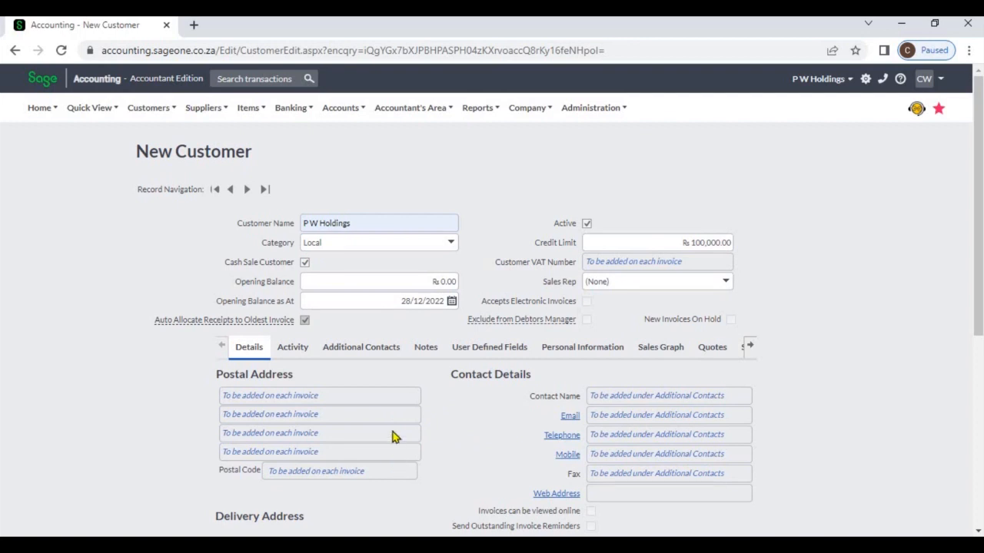
left_click(305, 262)
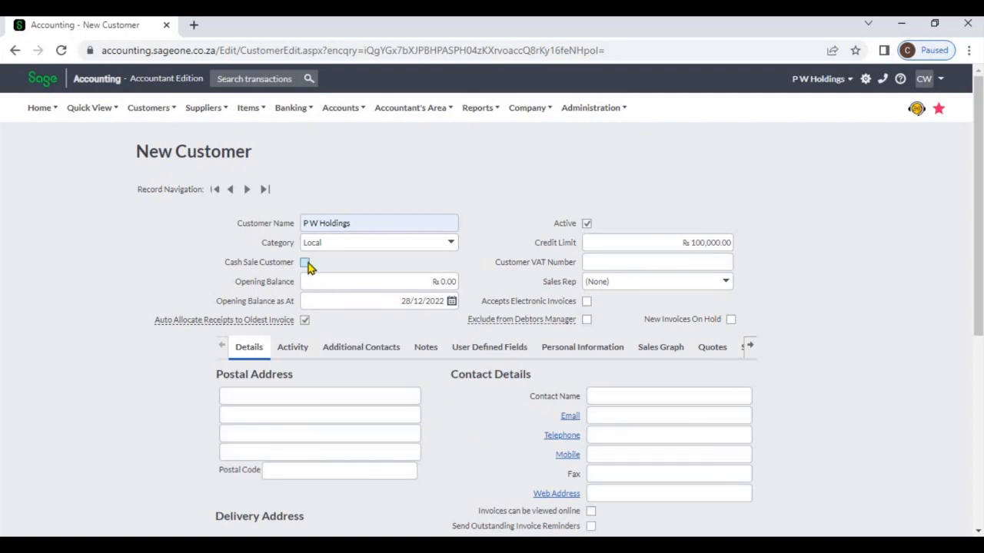
Step: Enter an opening balance of 10000 for the new customer and reset it to 0
left_click(376, 279)
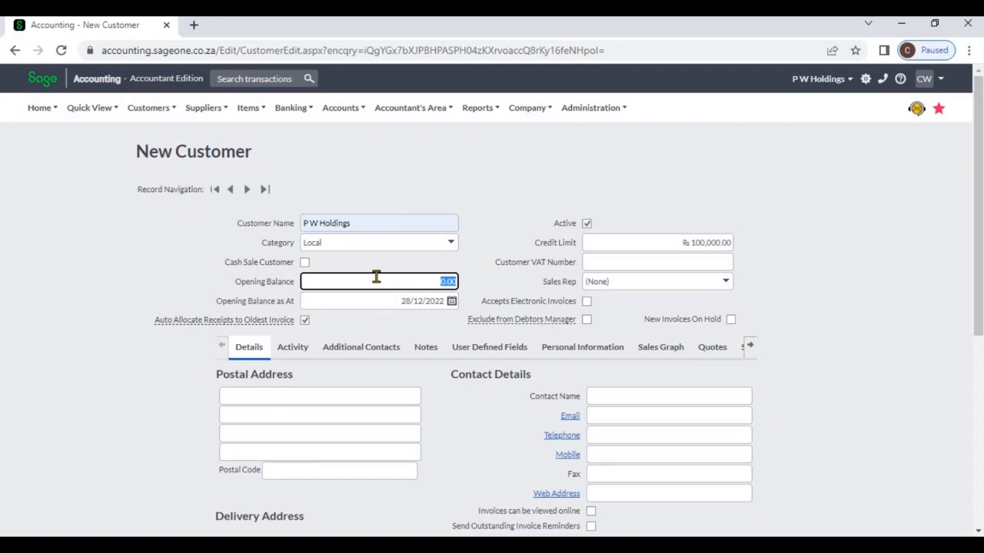
type("10000")
key("Tab")
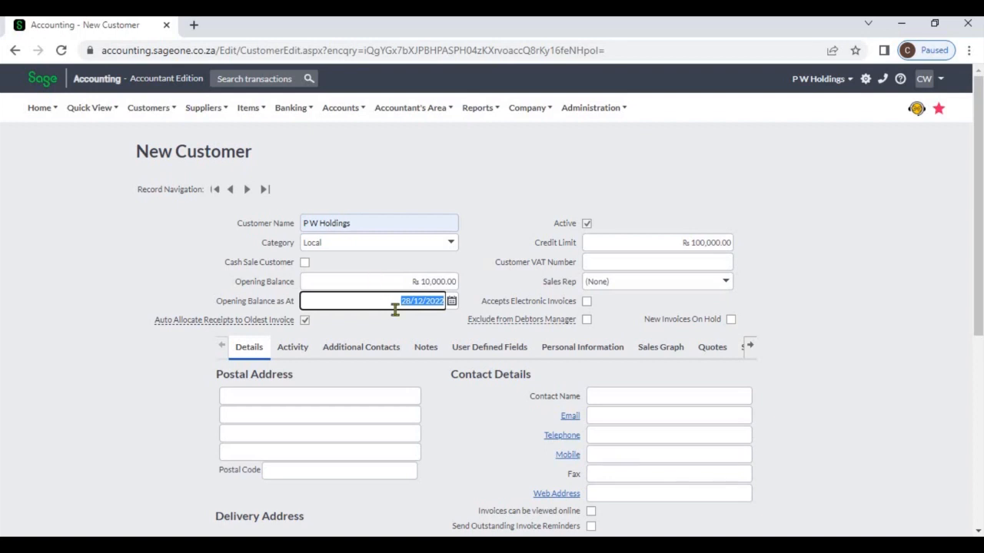
left_click(480, 288)
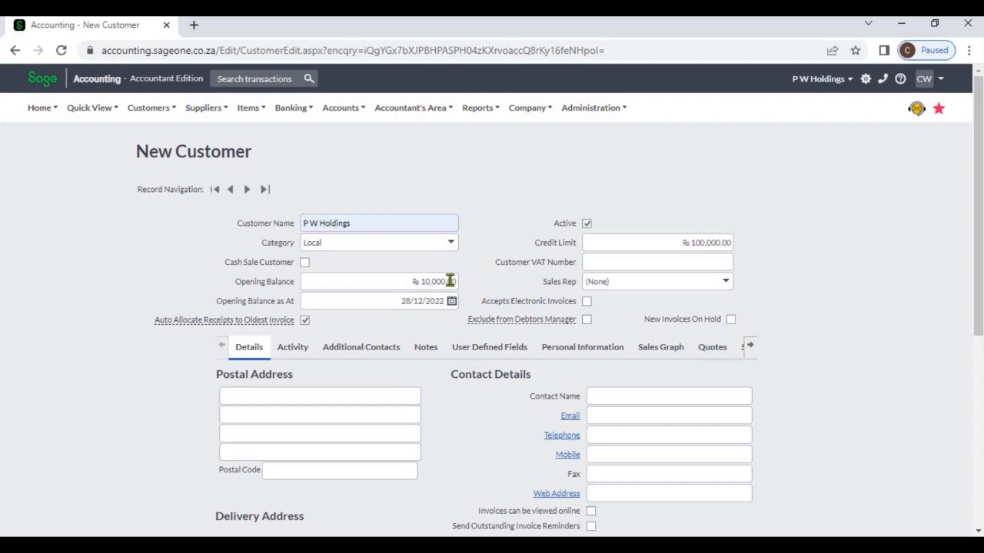
left_click(450, 281)
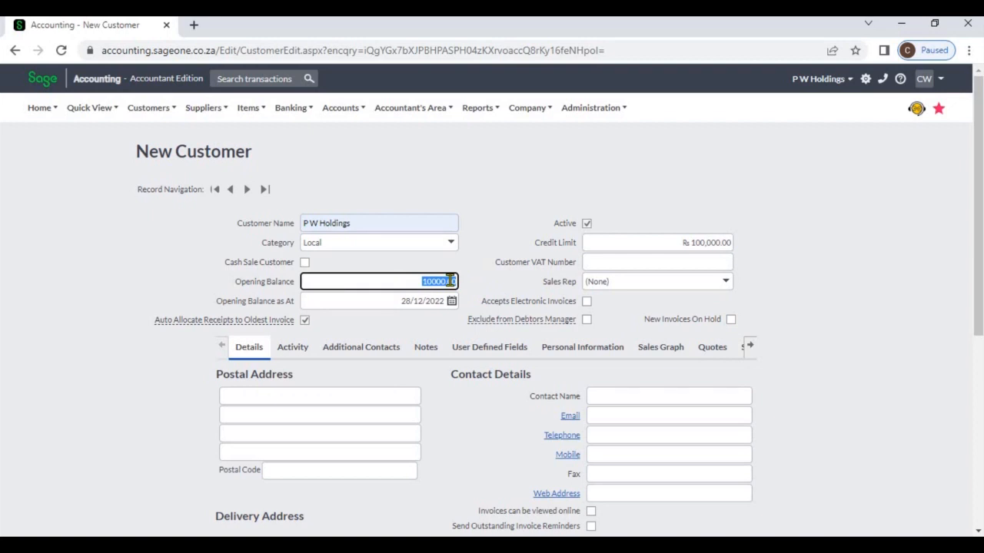
type("0")
left_click(496, 240)
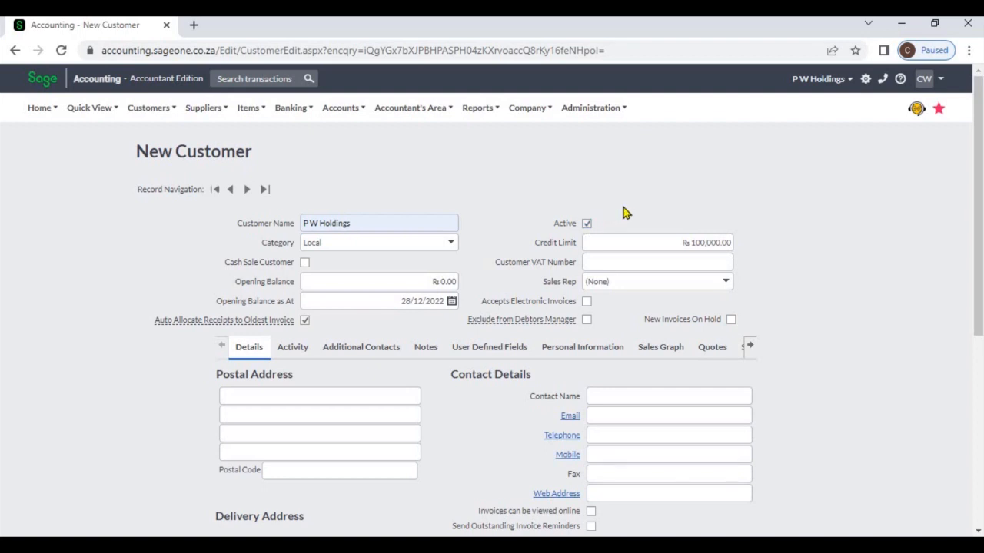
Step: Fill in the Customer VAT Number and assign the first listed sales rep to the new customer
left_click(641, 243)
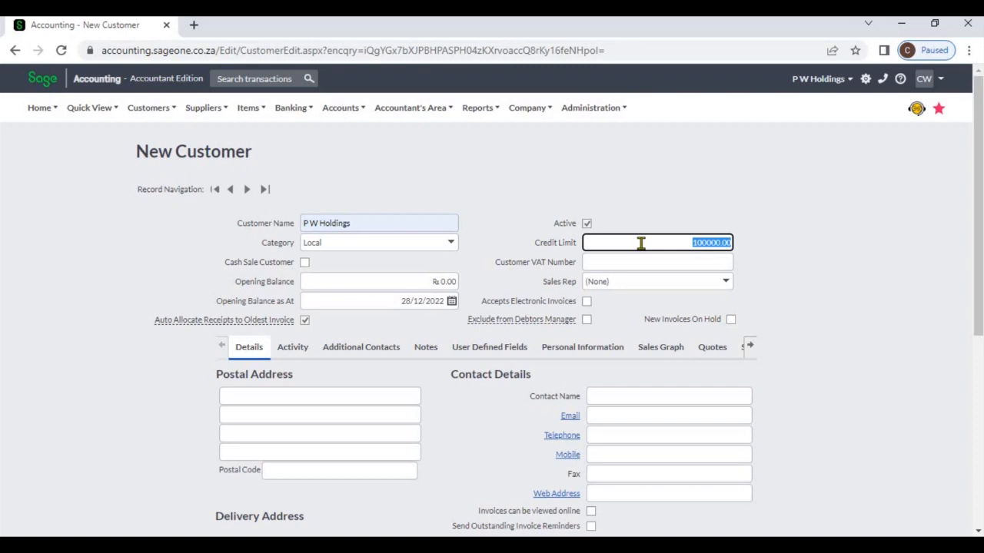
left_click(653, 229)
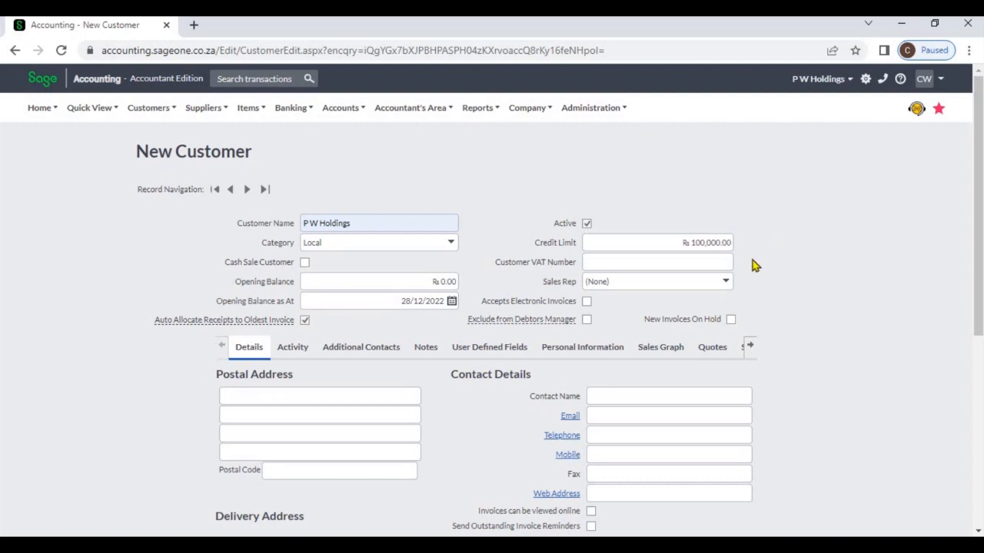
left_click(729, 262)
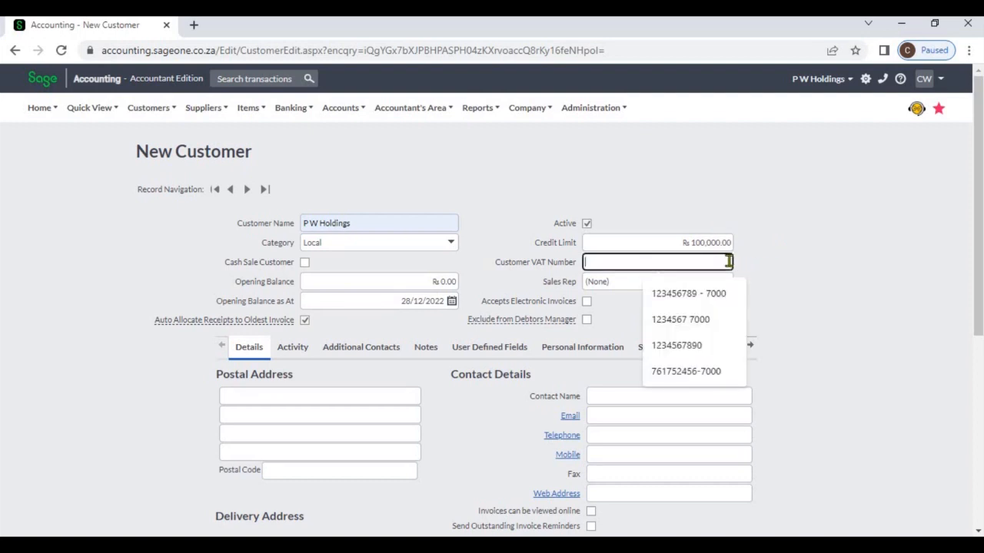
left_click(838, 258)
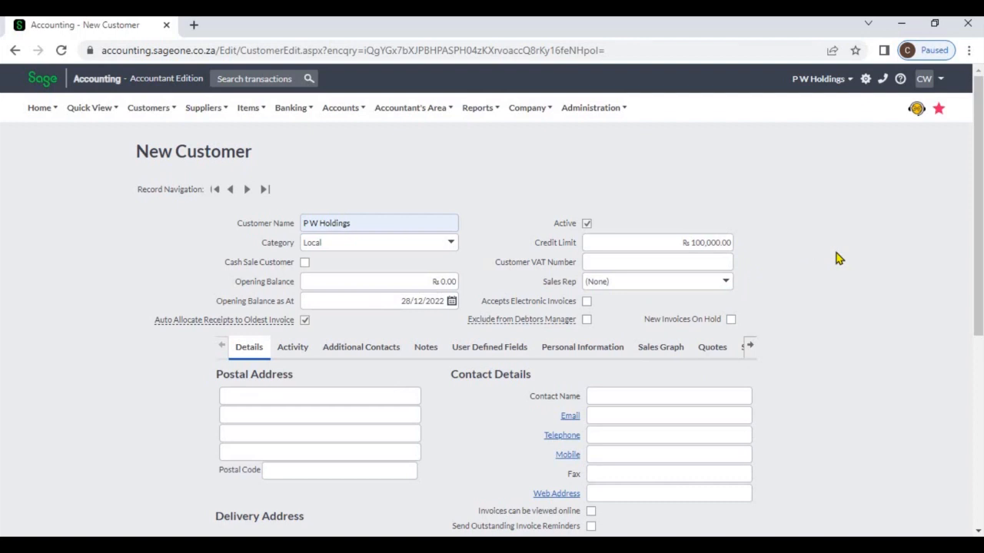
left_click(729, 261)
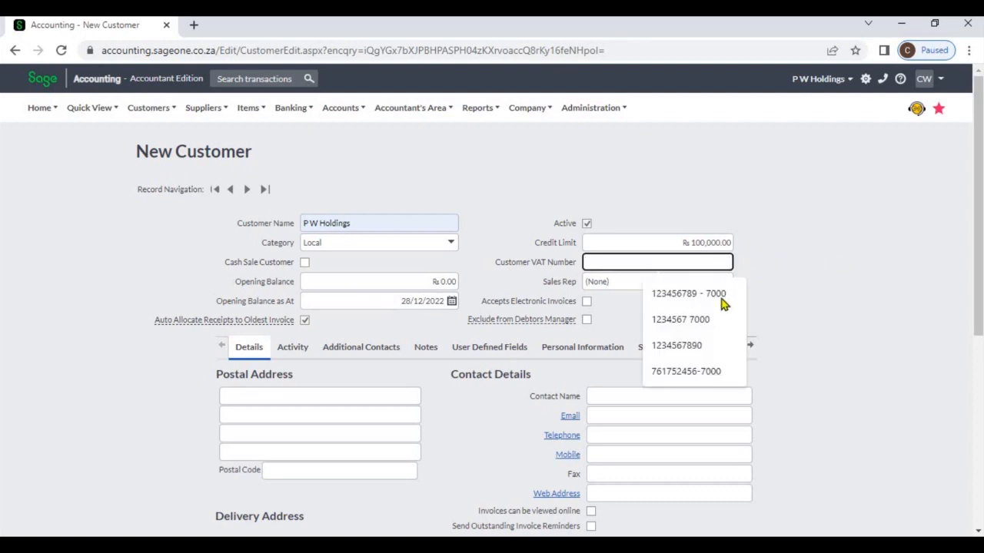
left_click(720, 339)
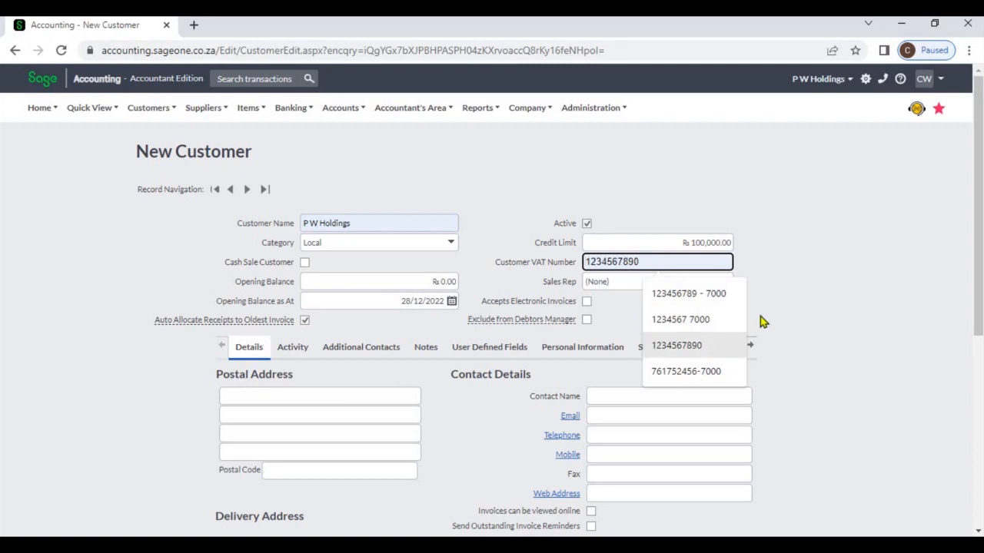
left_click(807, 305)
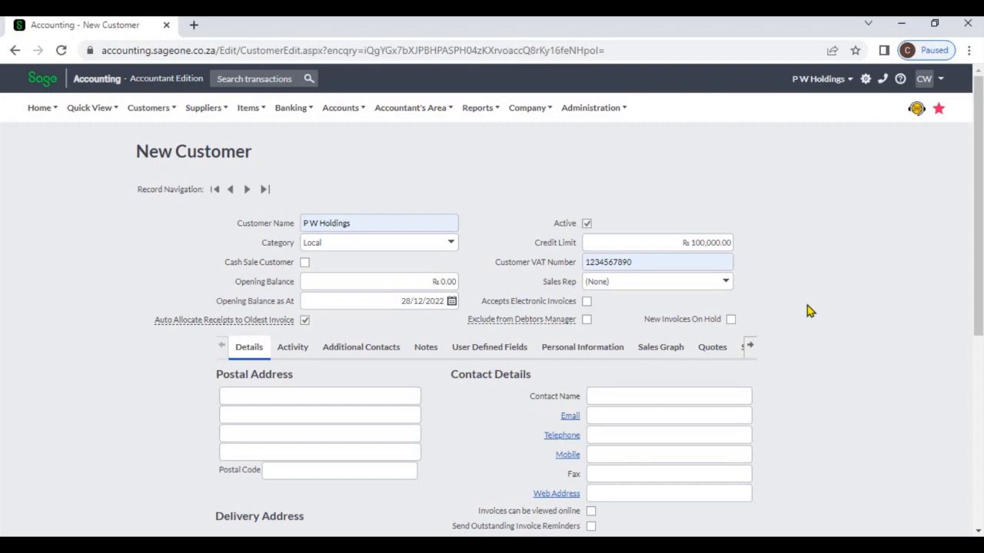
left_click(726, 284)
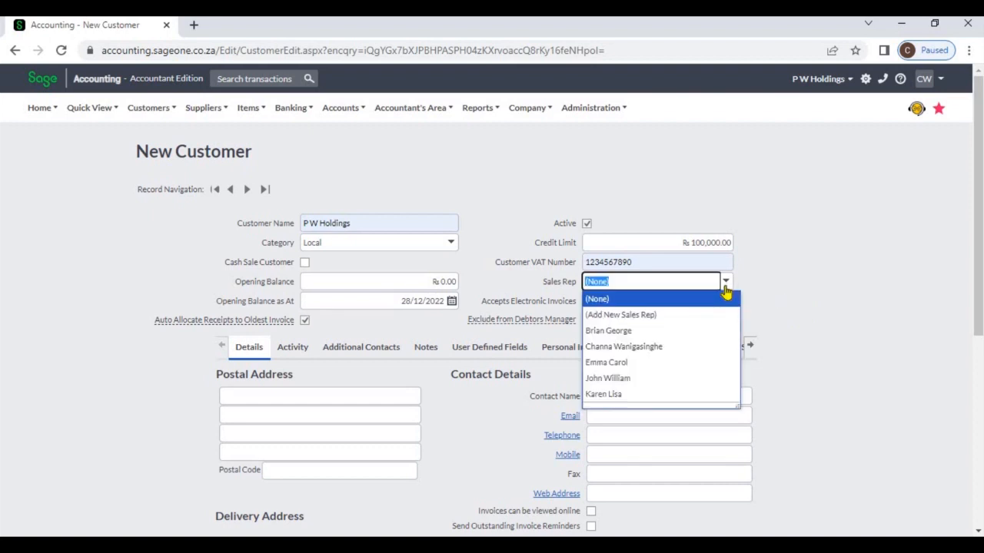
left_click(703, 334)
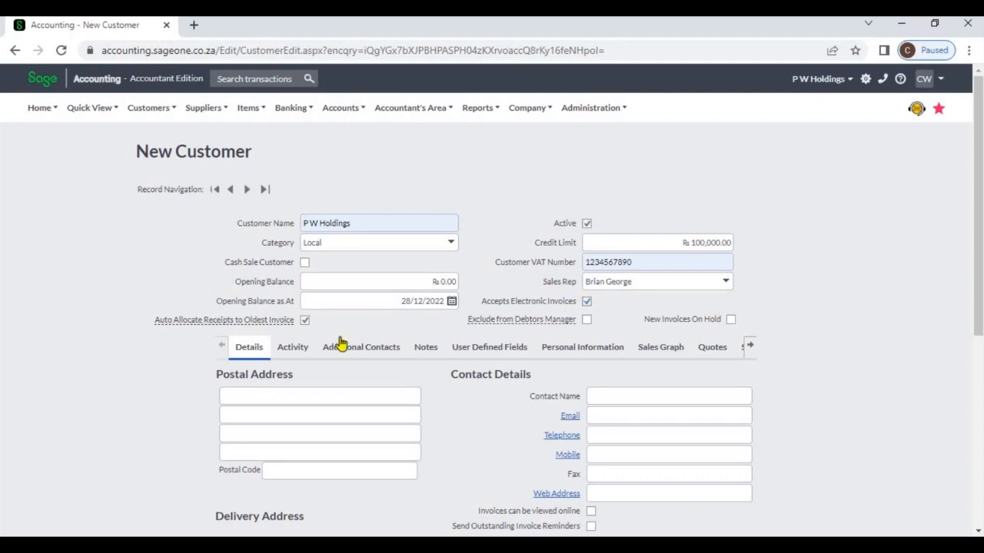
Step: Start a new customer receipt from the Customer Receipt list
mouse_move(278, 323)
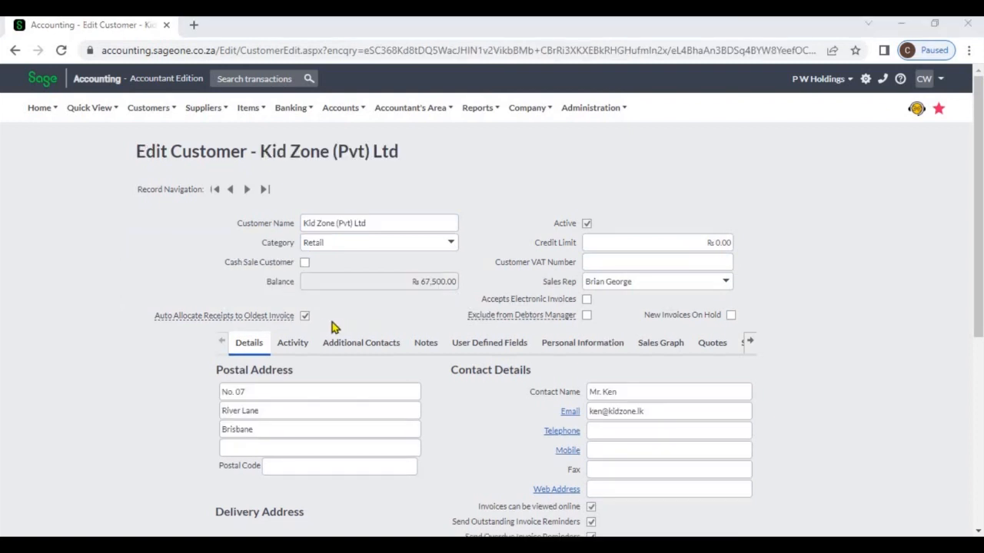
mouse_move(283, 318)
left_click(152, 122)
mouse_move(171, 179)
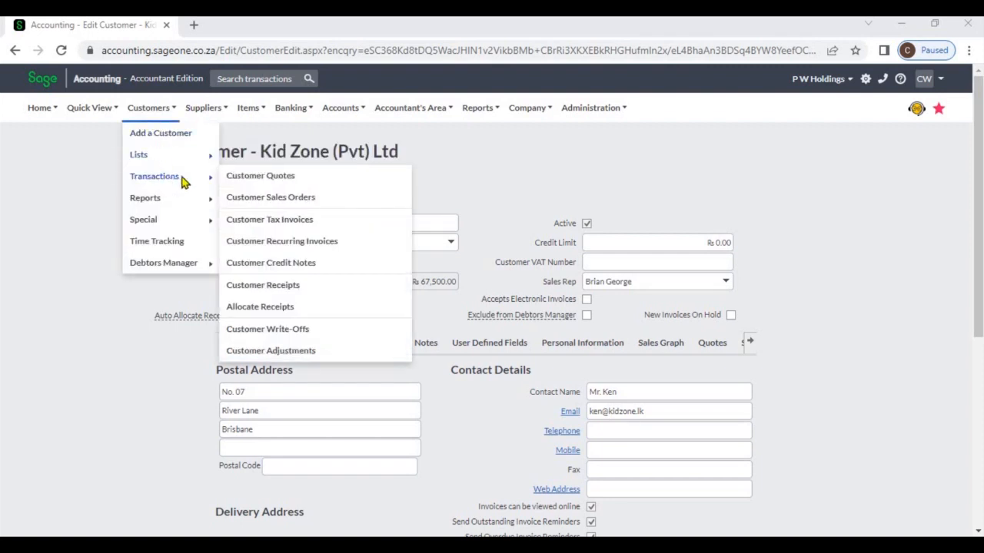
left_click(284, 290)
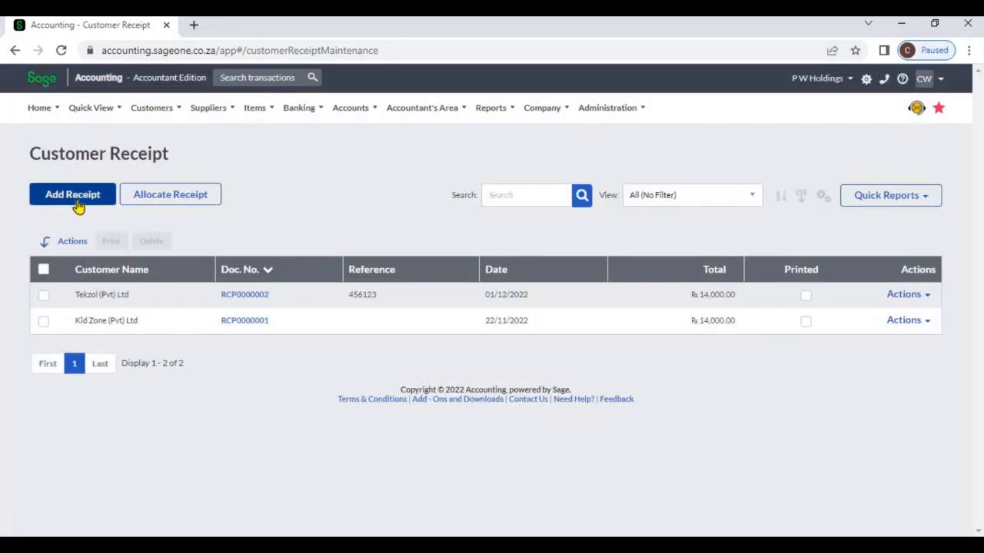
left_click(73, 195)
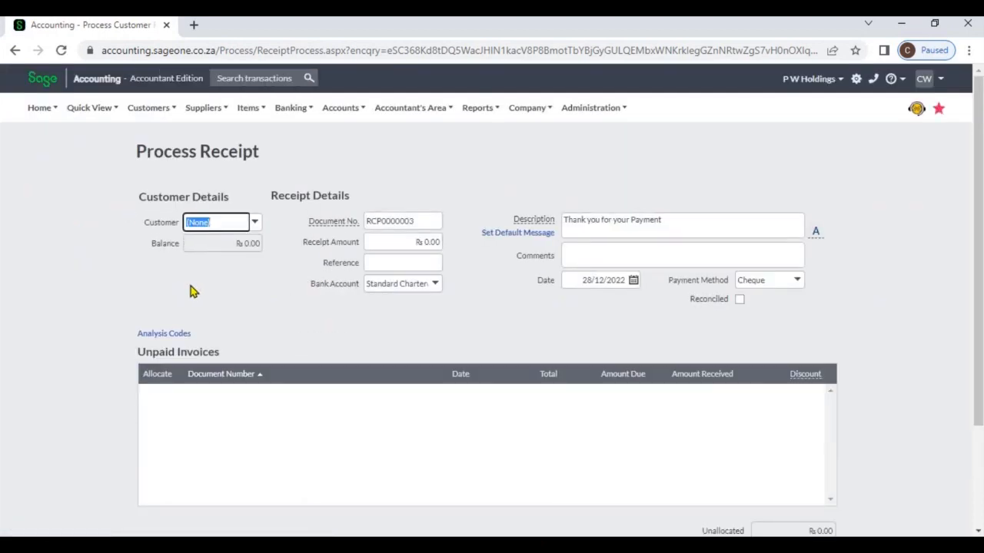
Step: Choose Kid Zone (Pvt) Ltd as the receipt's customer and set the receipt amount to 50000
left_click(256, 223)
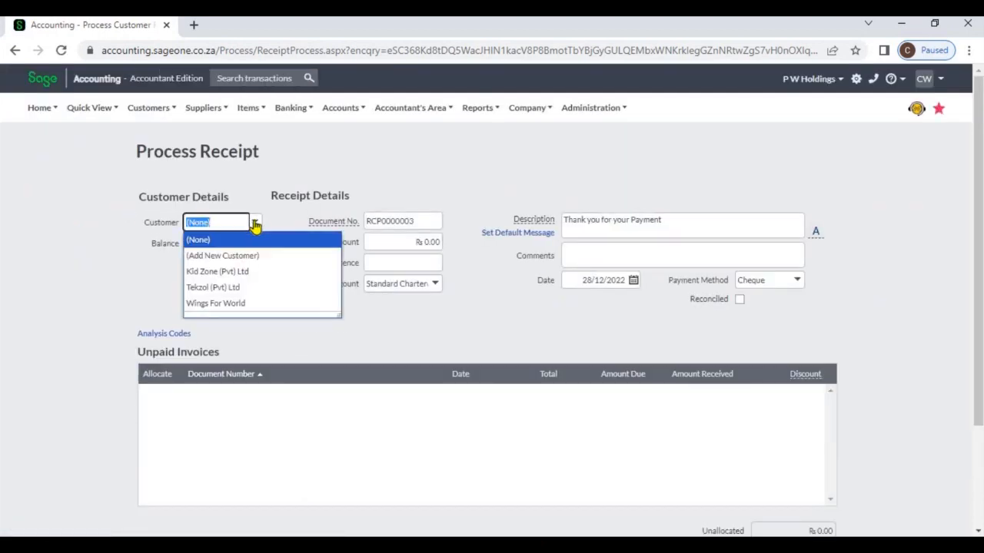
left_click(256, 273)
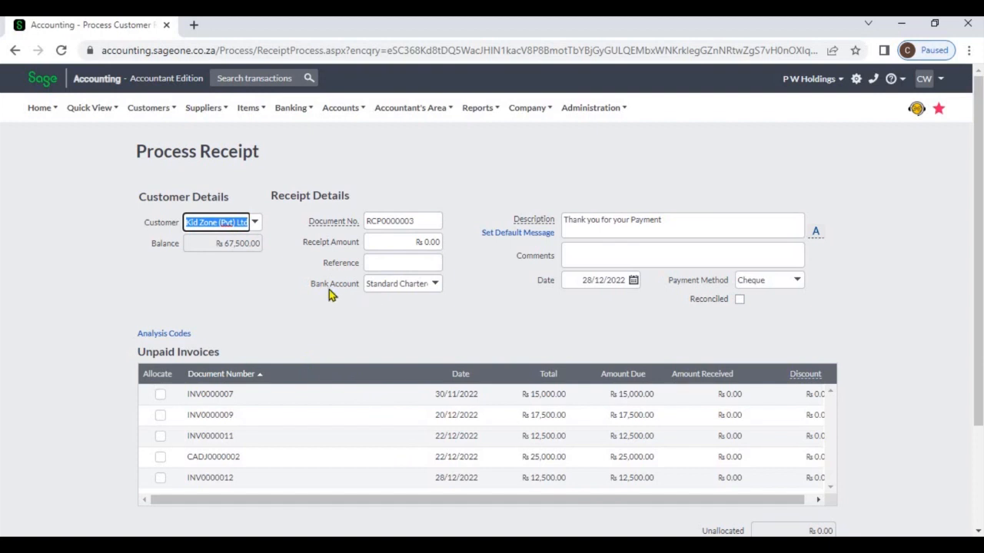
left_click(387, 243)
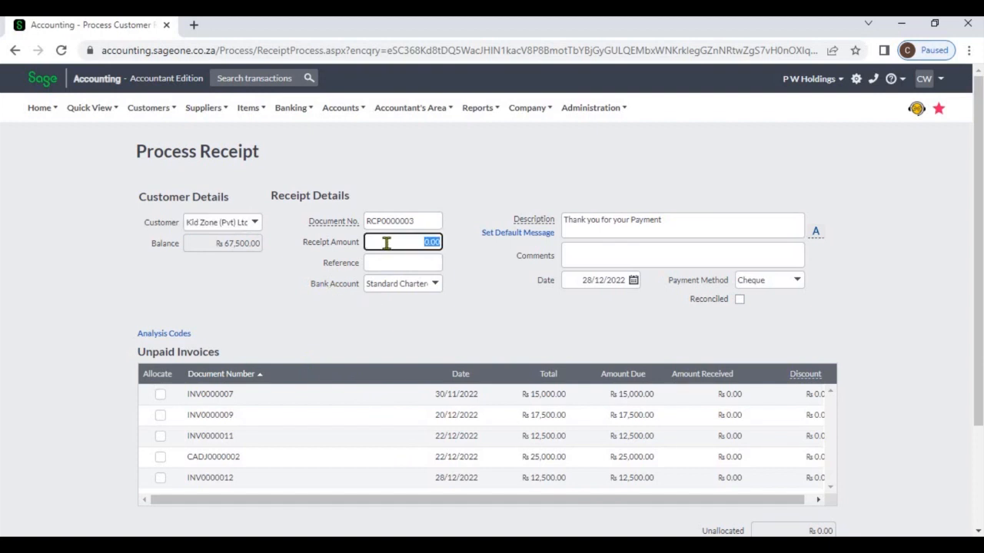
type("50000")
key("Tab")
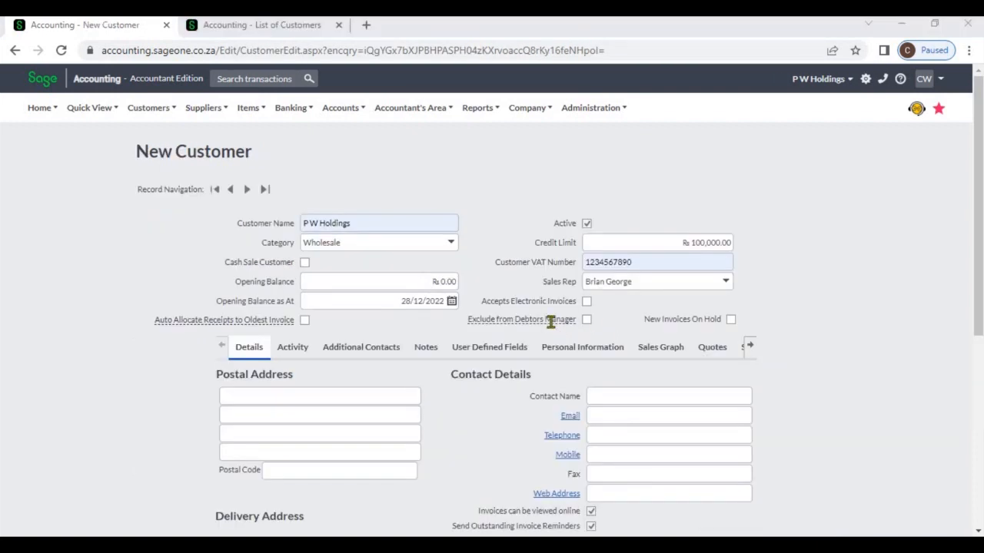
Step: Check what the Exclude from Debtors Manager option does, and put new invoices on hold for the new customer
mouse_move(552, 323)
left_click(154, 121)
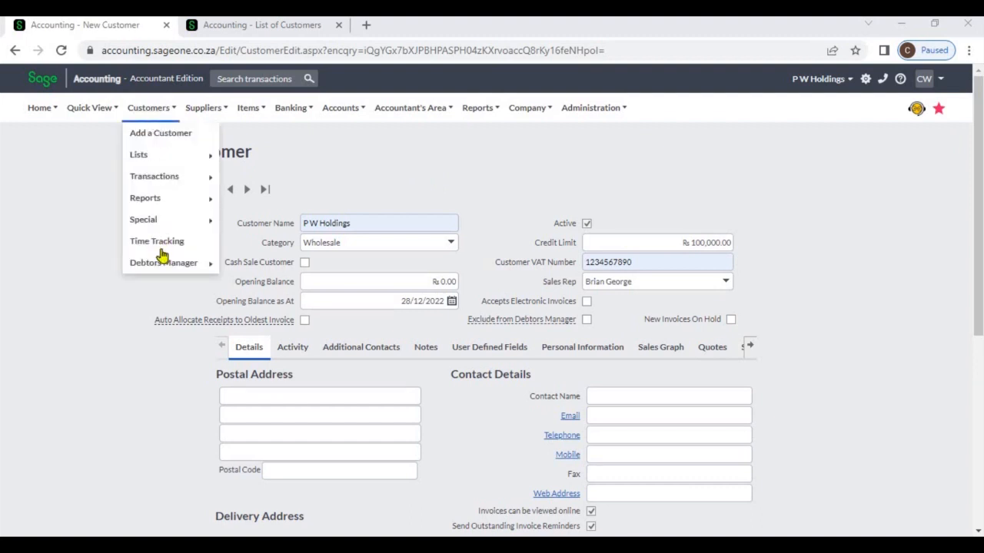
mouse_move(166, 266)
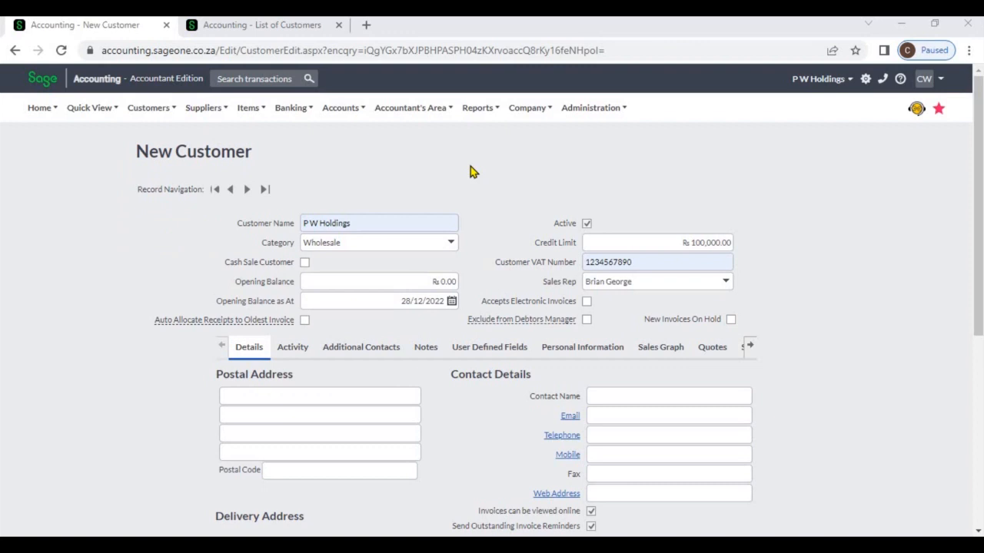
mouse_move(492, 318)
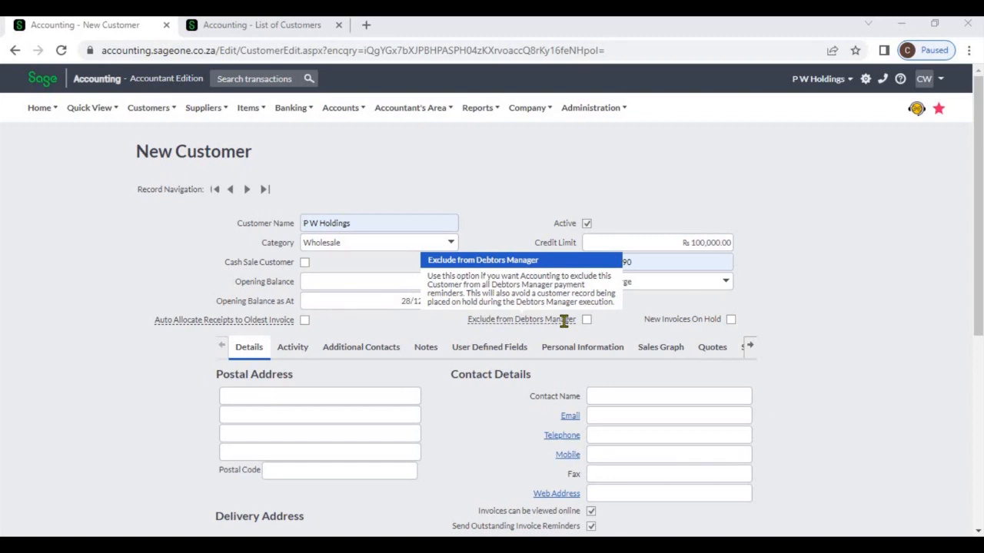
left_click(731, 319)
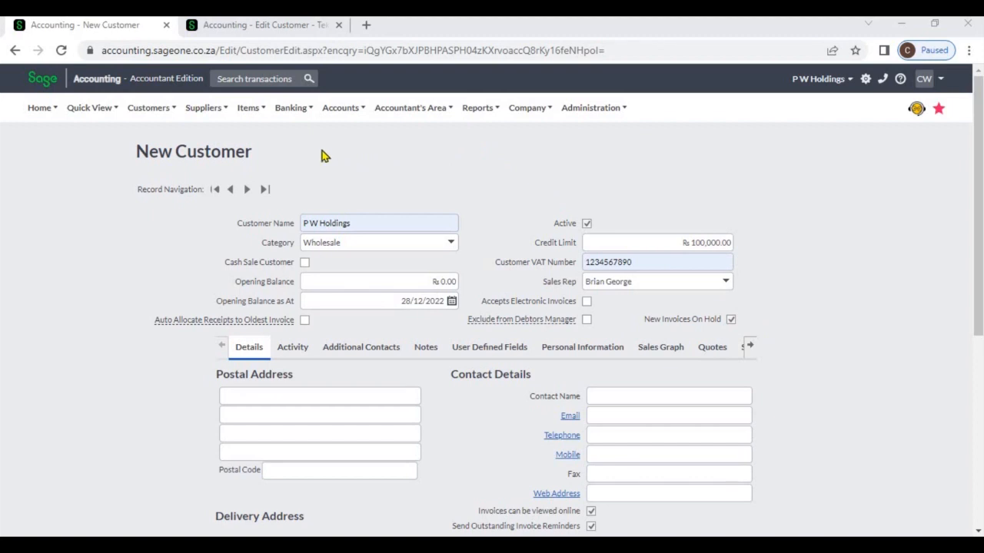
Step: Try to create a customer tax invoice for Tekzol (Pvt) Ltd, declining to invoice its outstanding sales orders
left_click(249, 28)
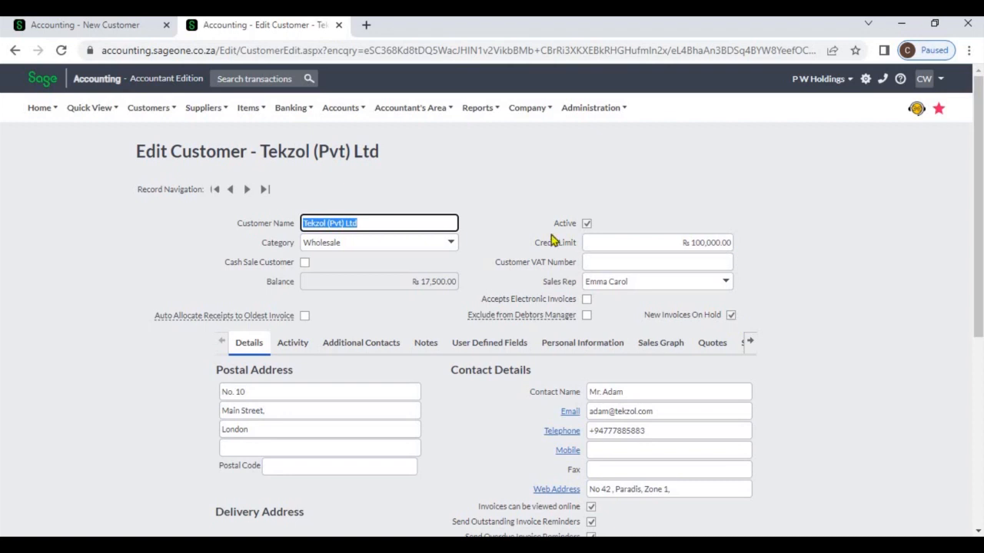
left_click(164, 113)
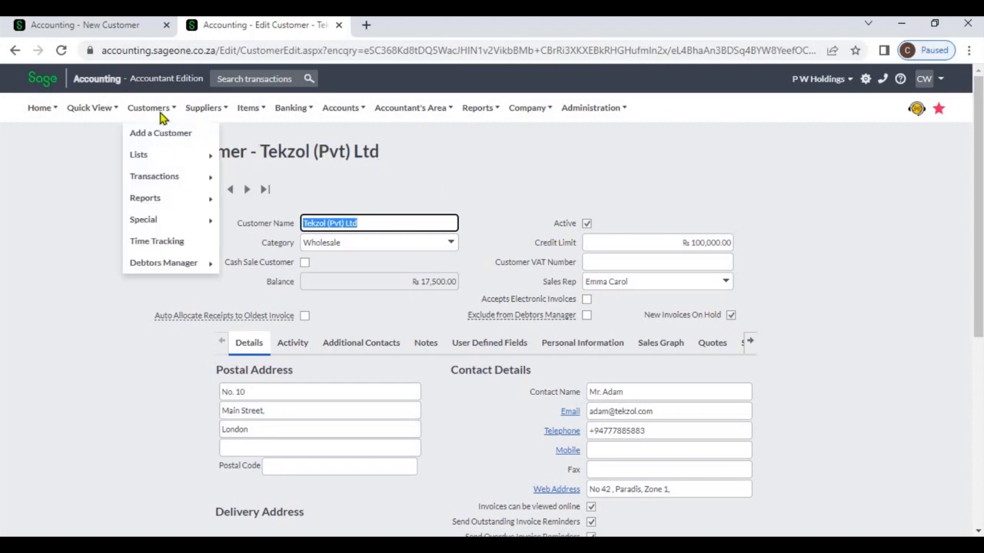
mouse_move(167, 179)
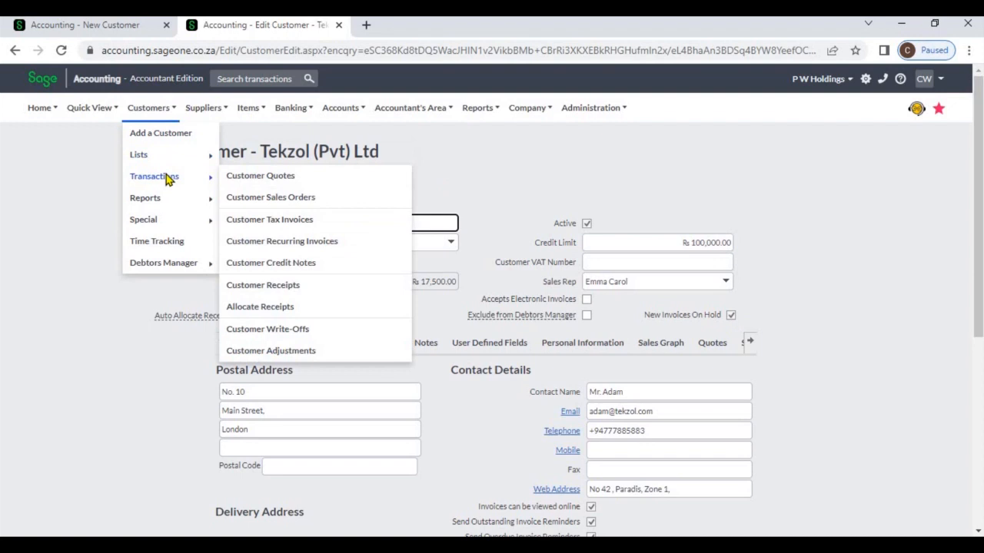
left_click(285, 222)
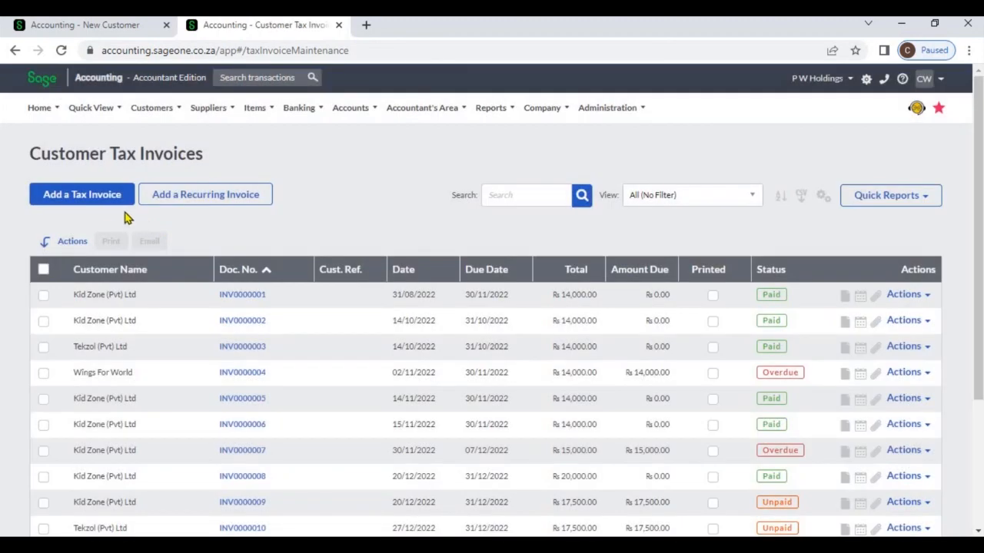
left_click(108, 208)
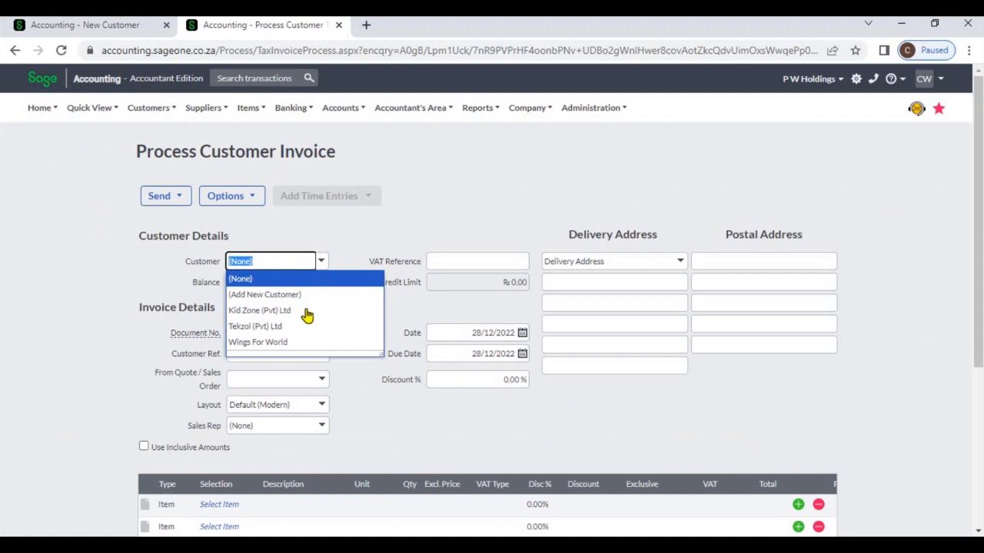
left_click(307, 329)
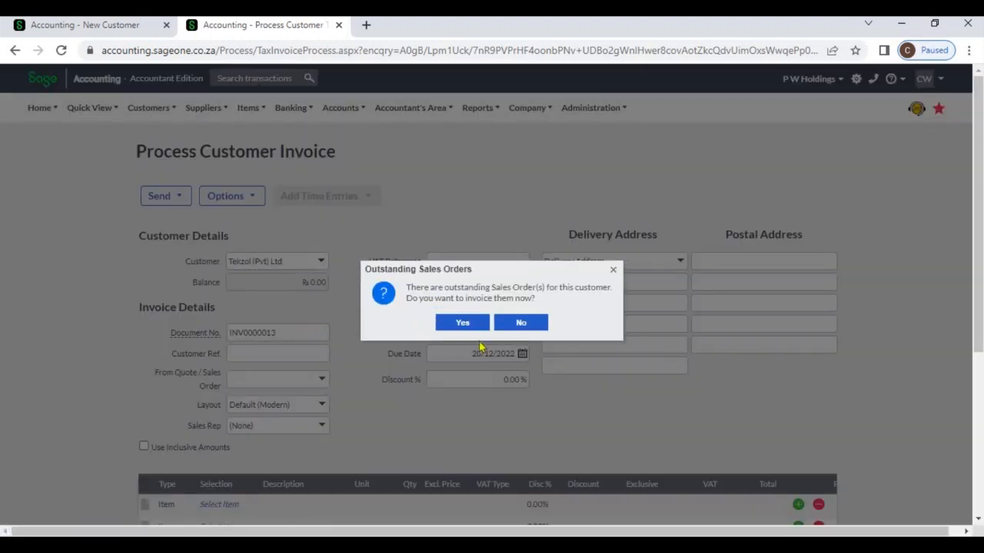
left_click(520, 324)
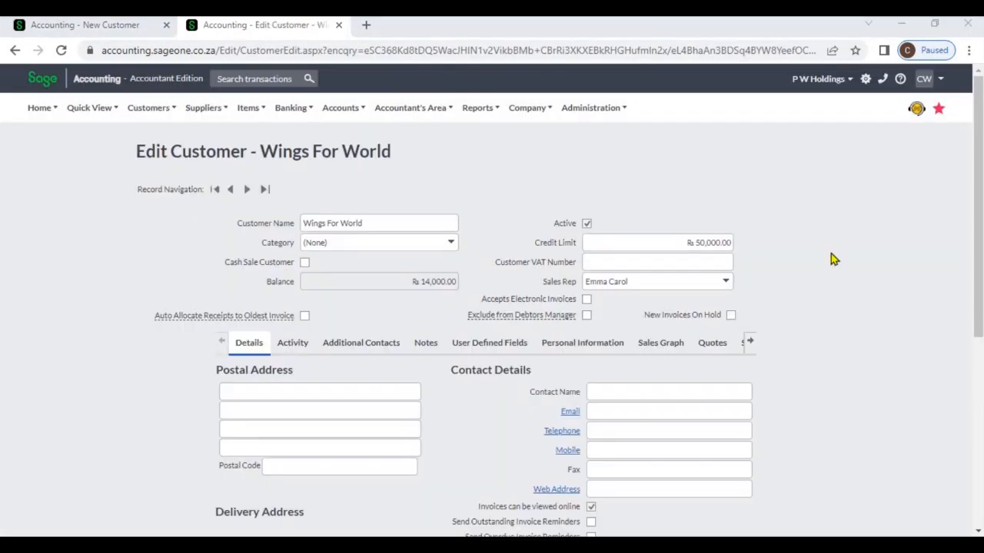
Step: Check the credit limit on the Wings For World customer record
left_click(721, 243)
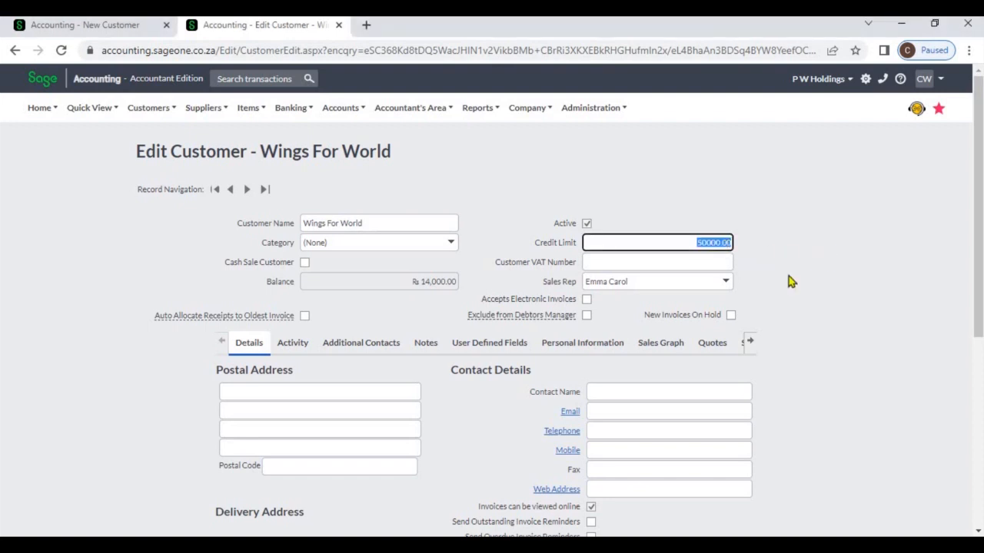
left_click(789, 276)
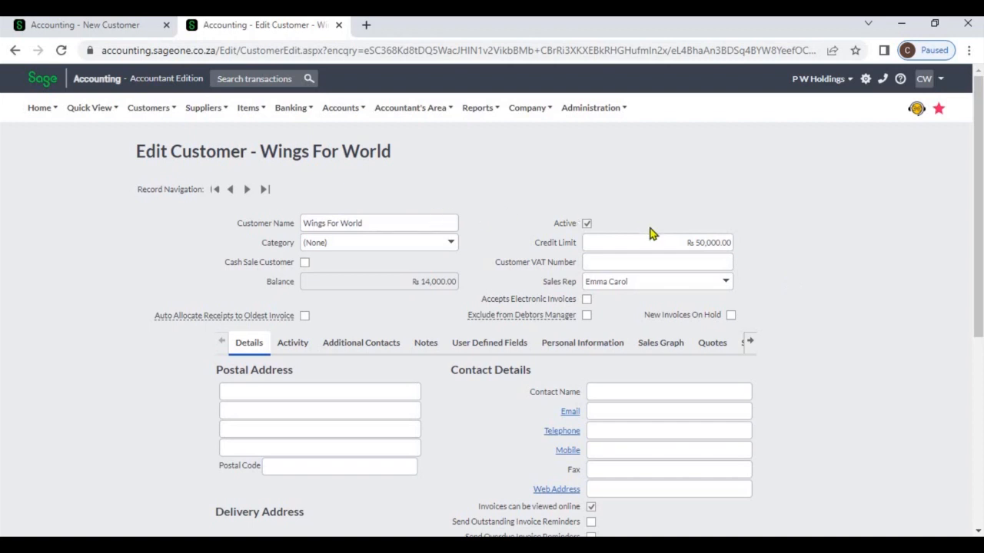
left_click(684, 235)
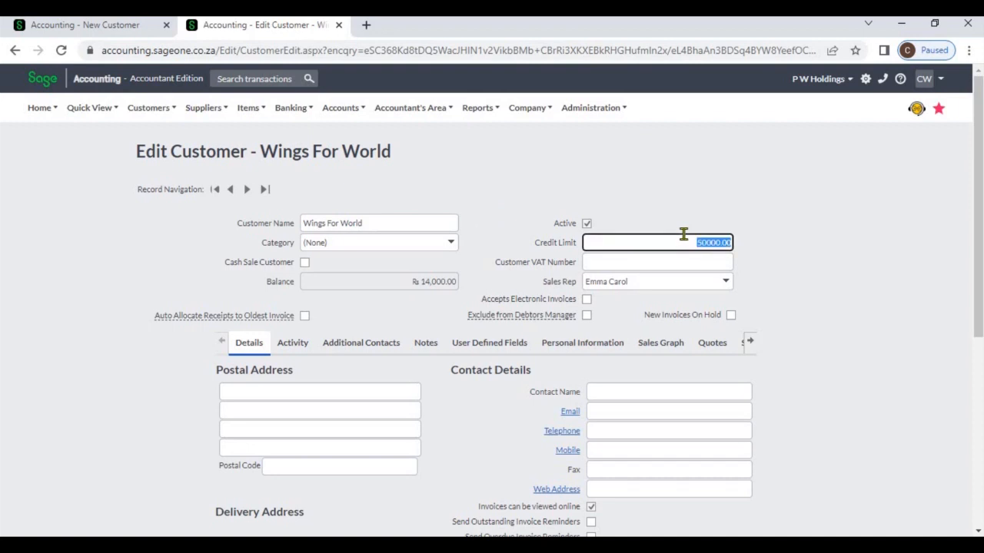
left_click(503, 193)
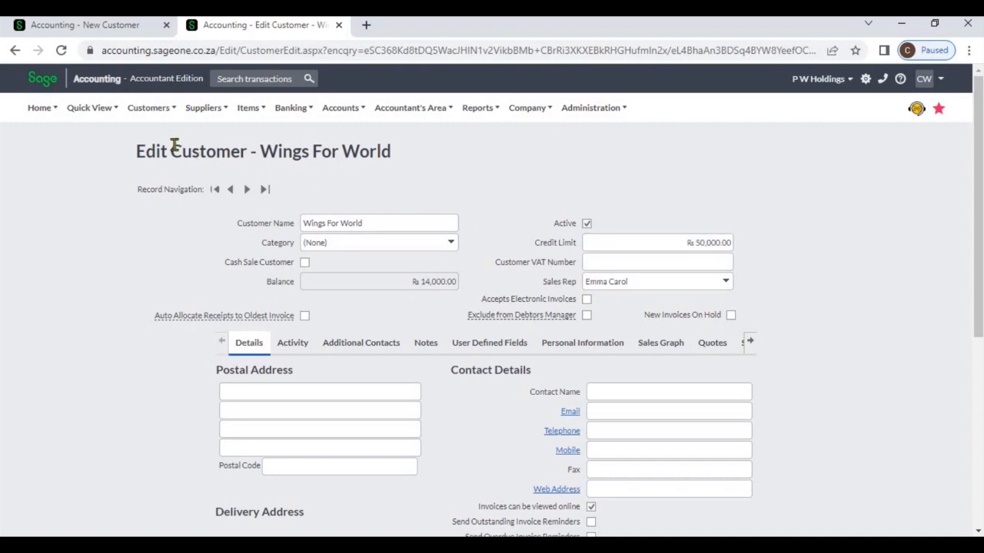
Step: Start a new customer tax invoice for Wings For World
left_click(160, 110)
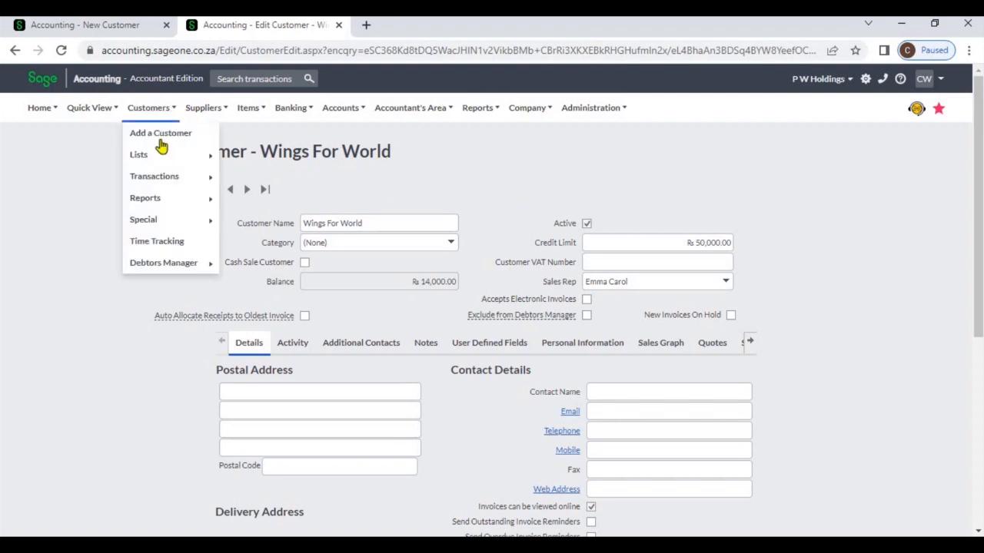
mouse_move(167, 178)
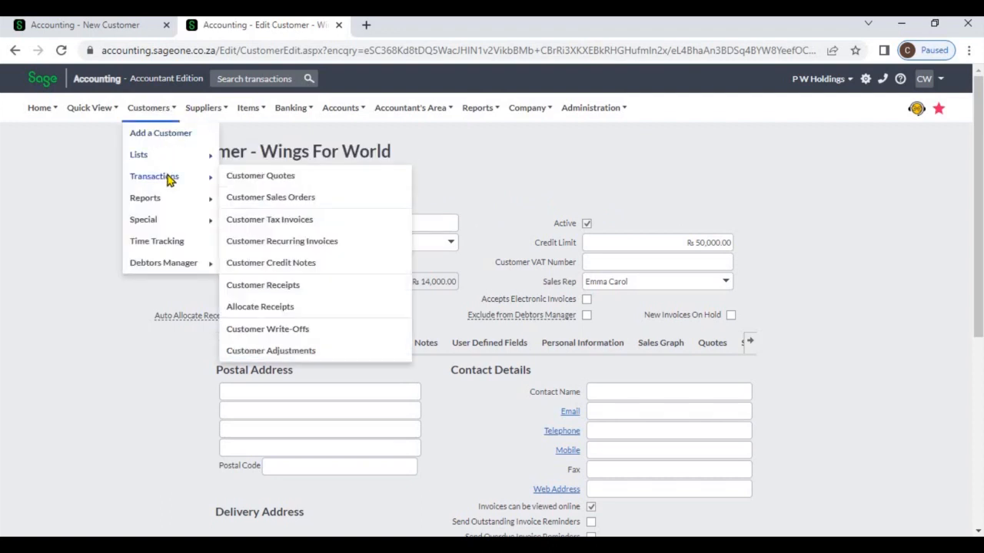
left_click(272, 219)
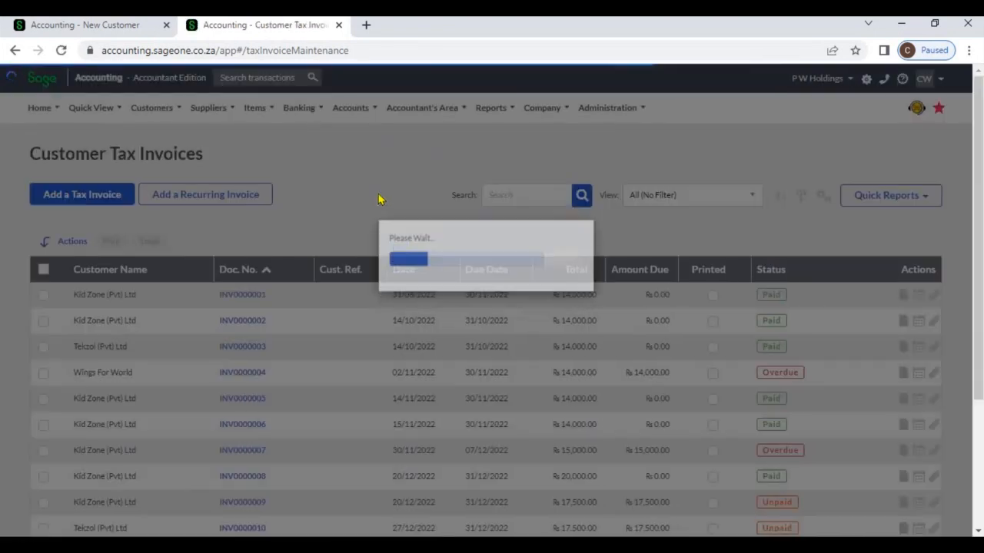
left_click(110, 198)
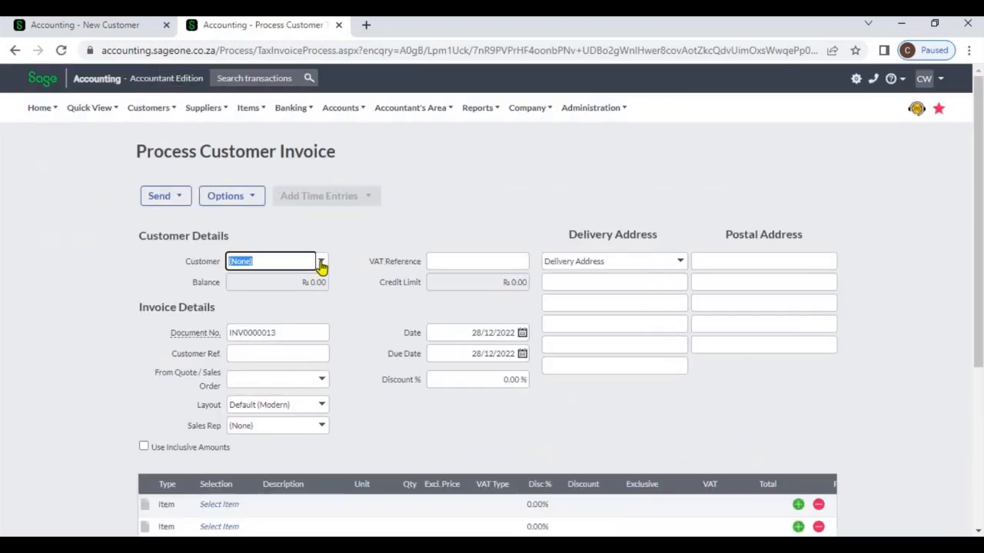
left_click(284, 262)
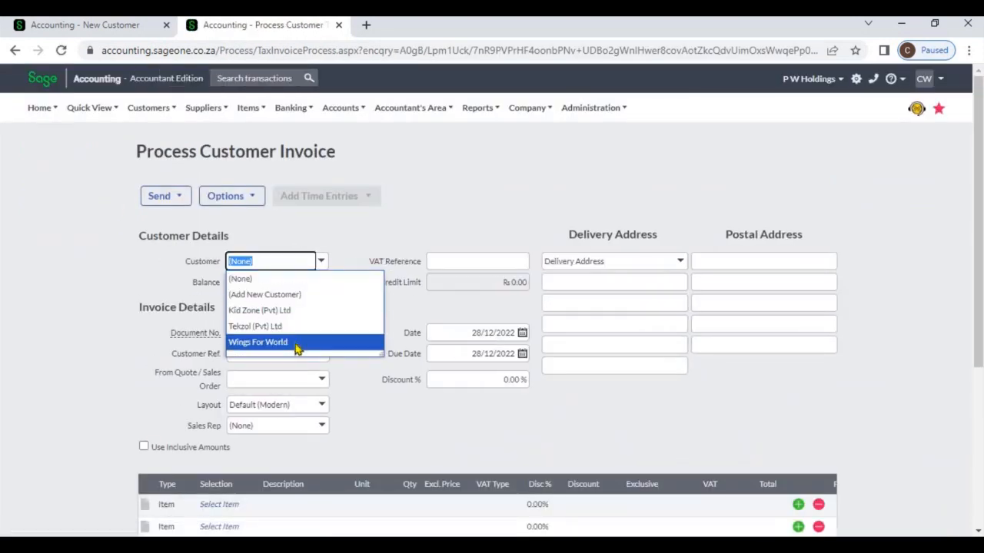
left_click(295, 344)
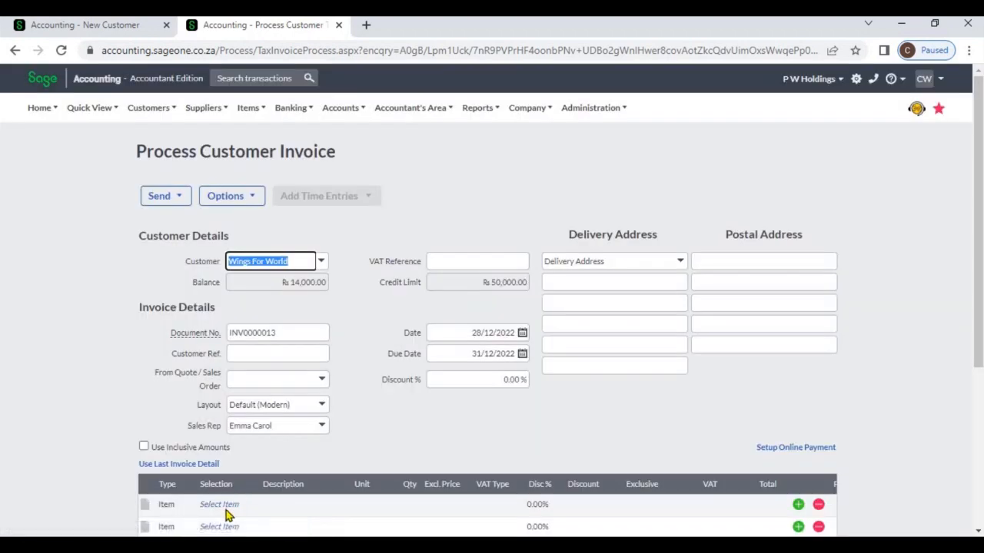
Step: Add item SBCA2U with a quantity of 5 to the Wings For World invoice and submit it for saving
left_click(231, 507)
left_click(248, 507)
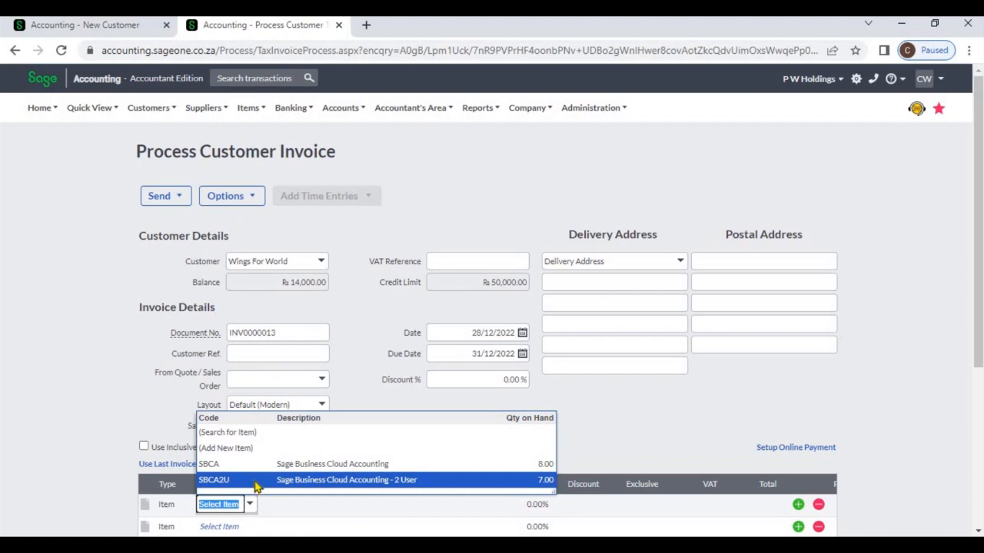
left_click(255, 483)
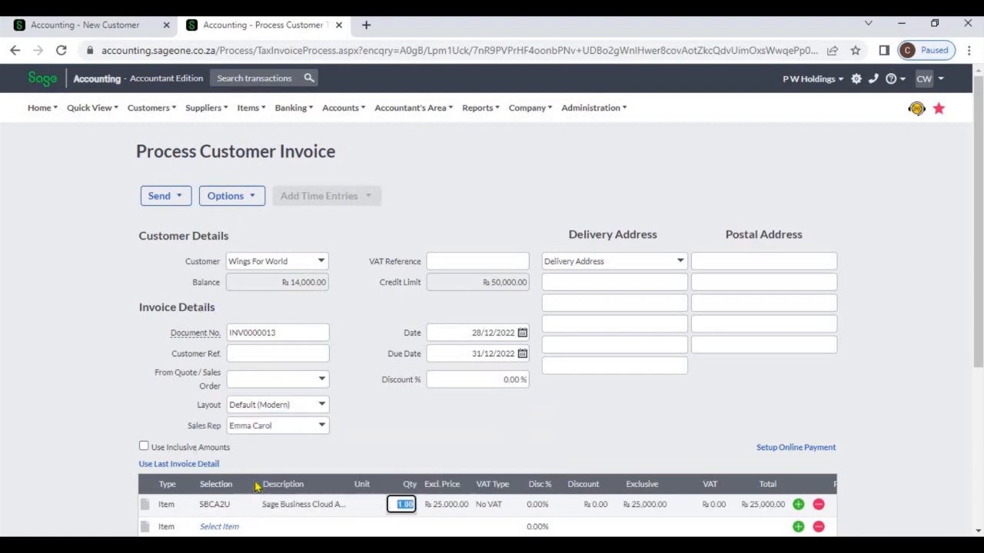
type("5")
key("Tab")
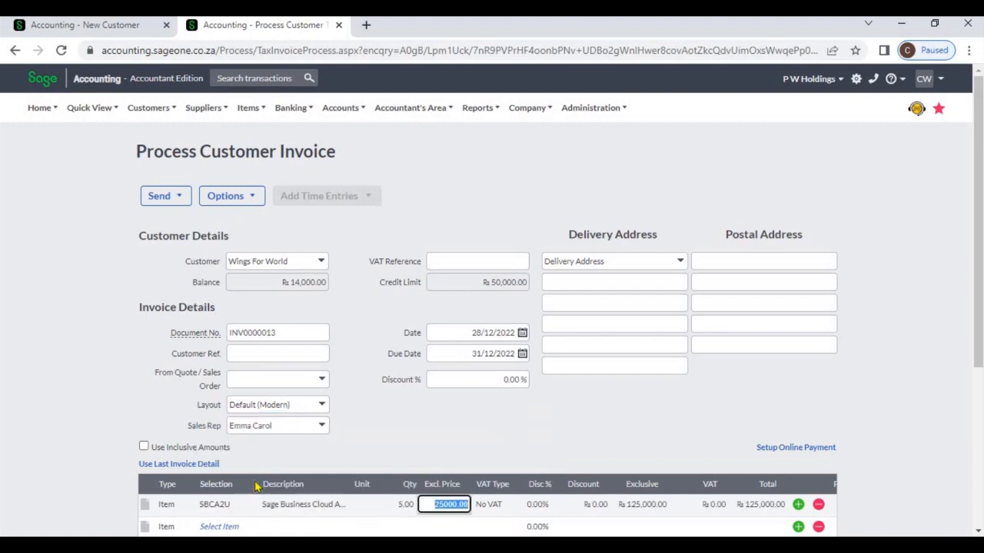
key("Tab")
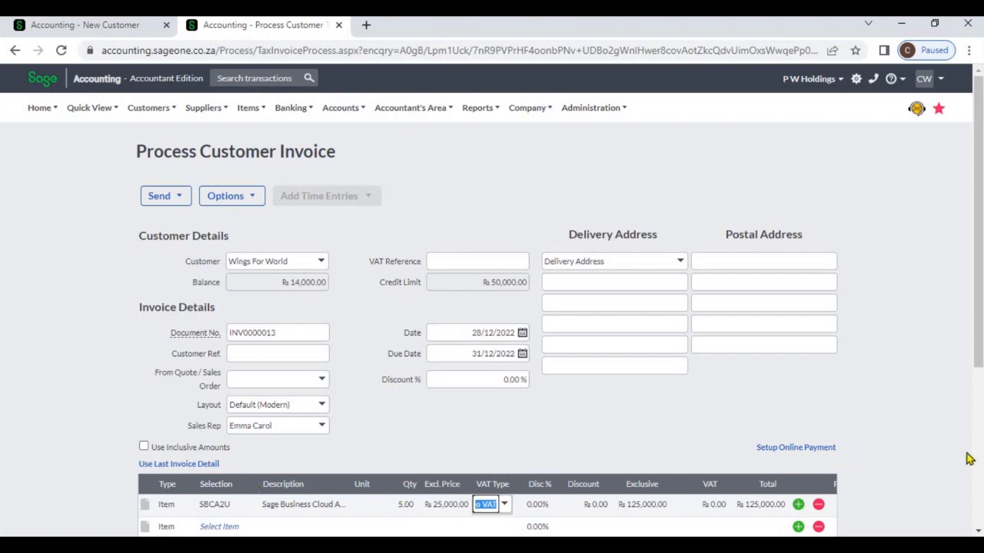
scroll(977, 466, "down", 4)
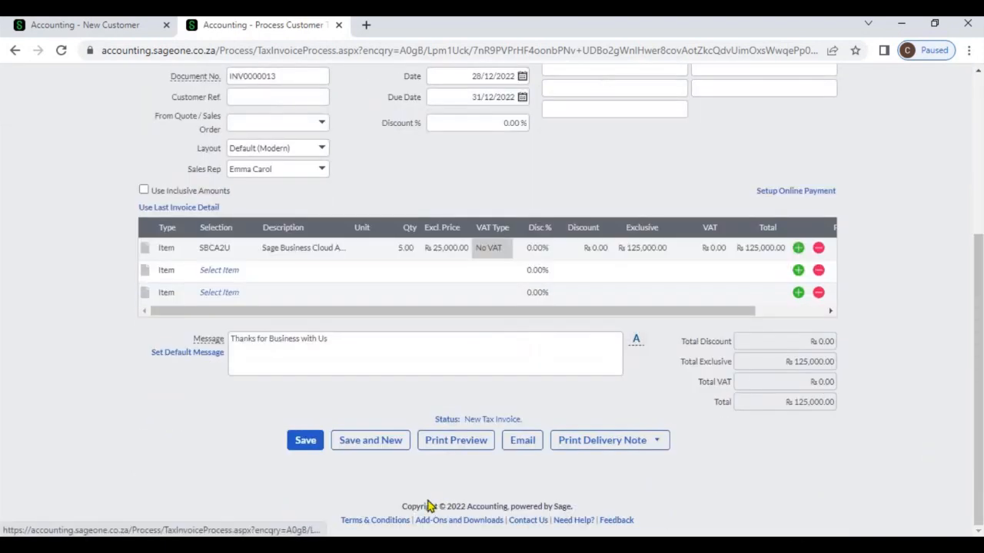
left_click(304, 442)
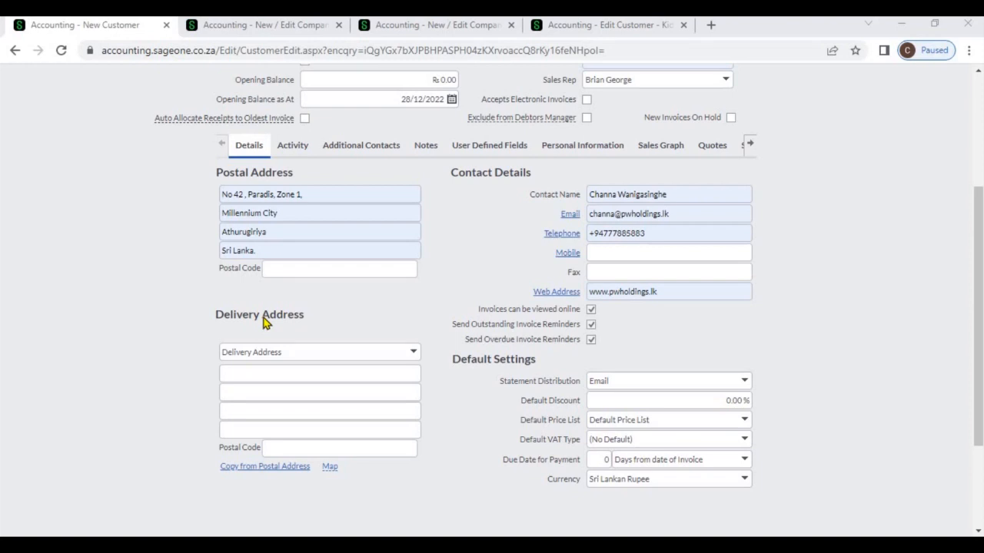
Step: Copy the new customer's postal address to the delivery address and review the company's Customer Zone settings
left_click(285, 469)
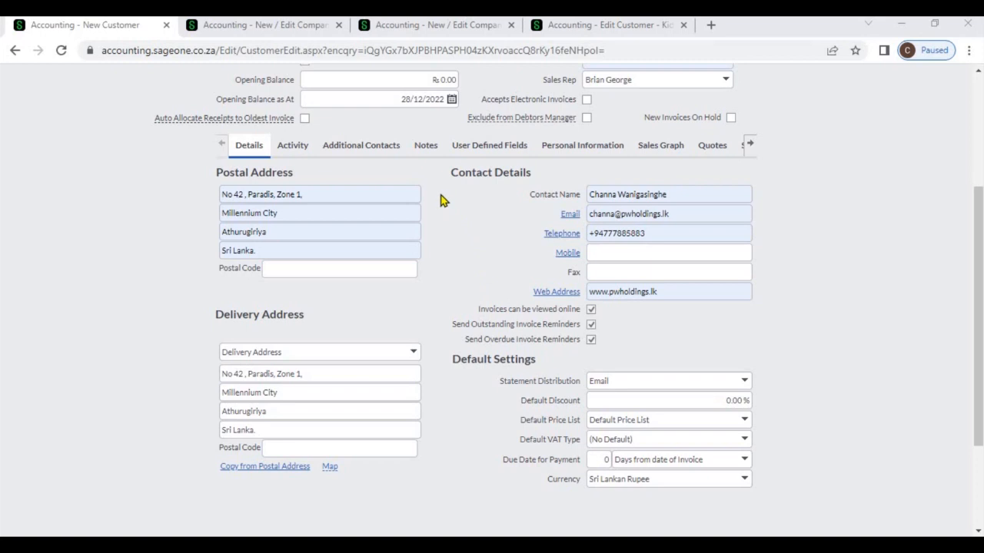
left_click(220, 33)
mouse_move(529, 115)
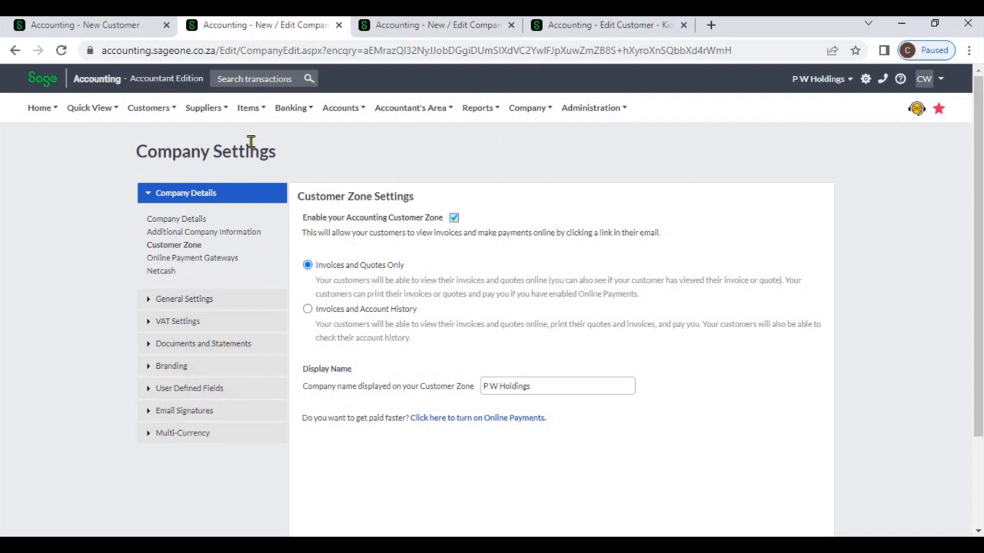
left_click(67, 31)
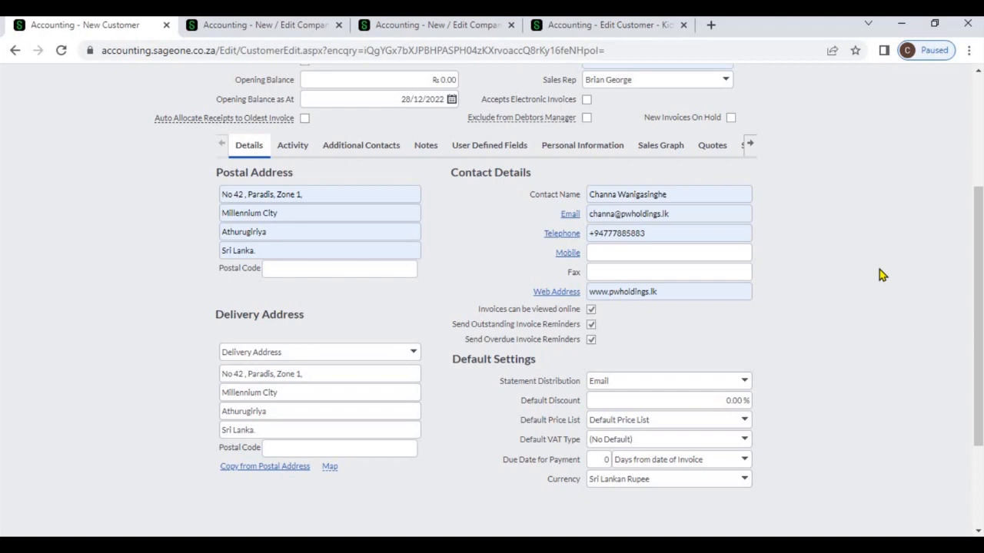
Step: Review the statement distribution options in the new customer's default settings, keeping Email selected
left_click(745, 384)
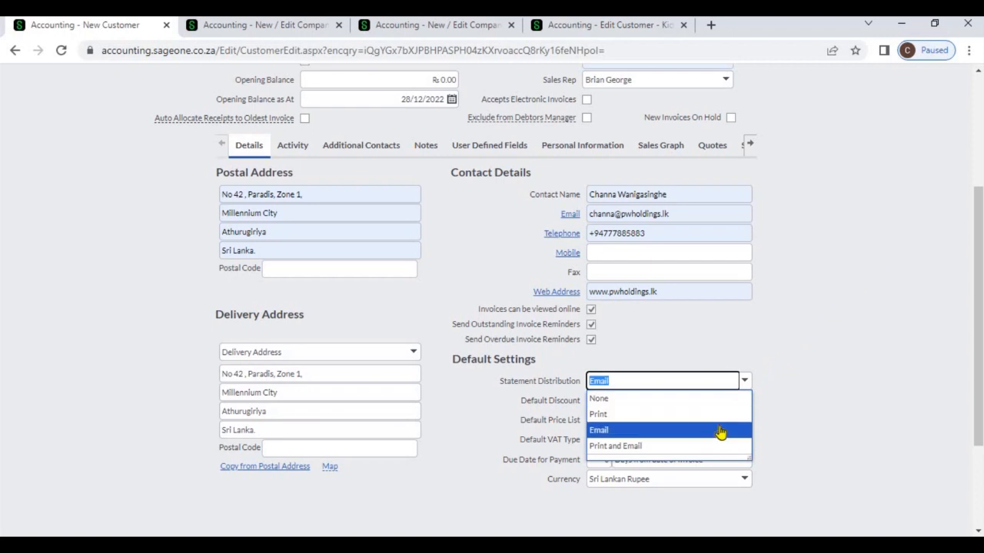
left_click(794, 412)
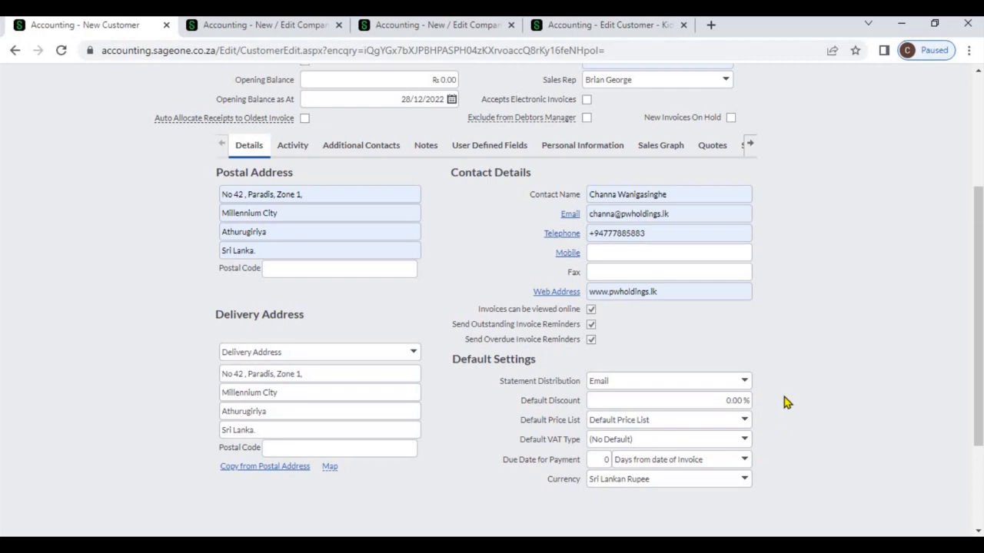
left_click(744, 383)
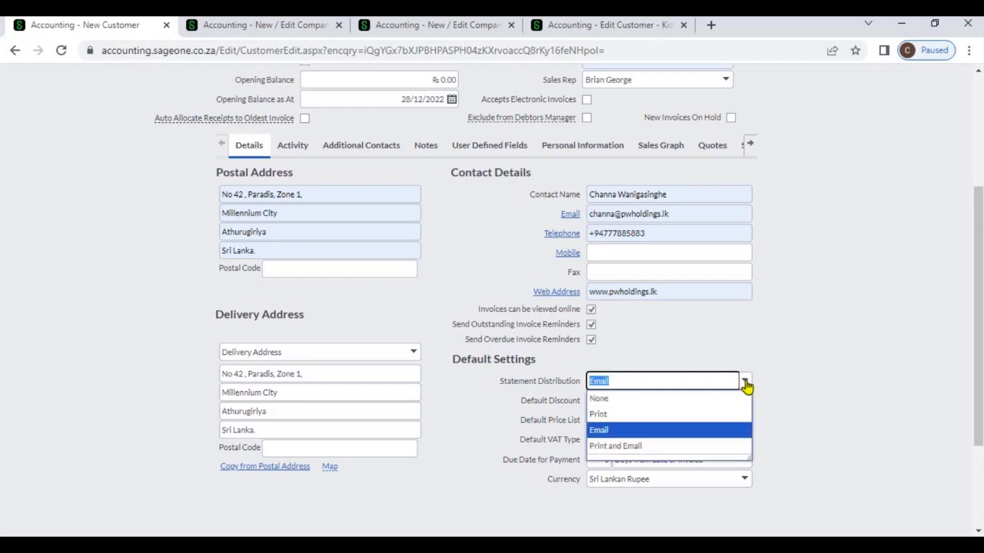
left_click(788, 379)
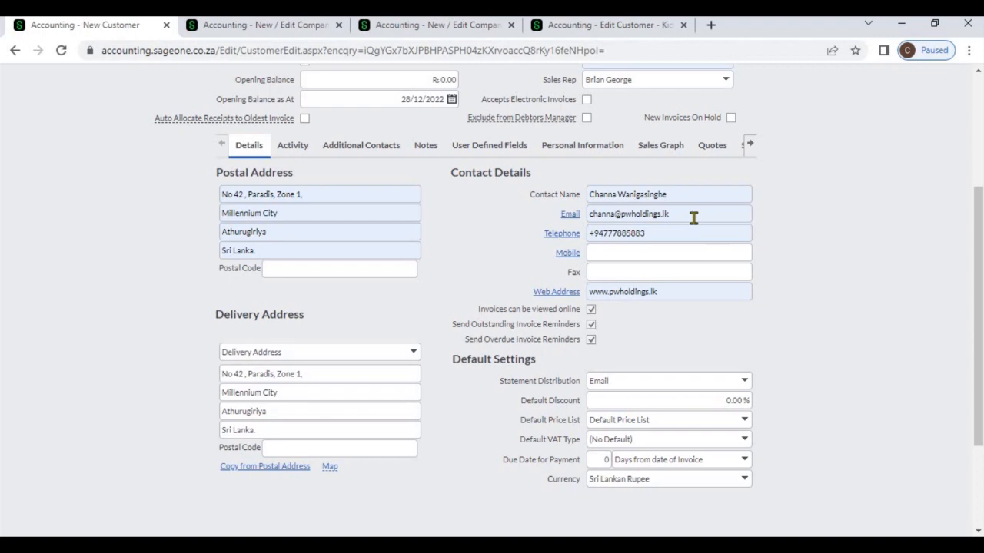
left_click(745, 382)
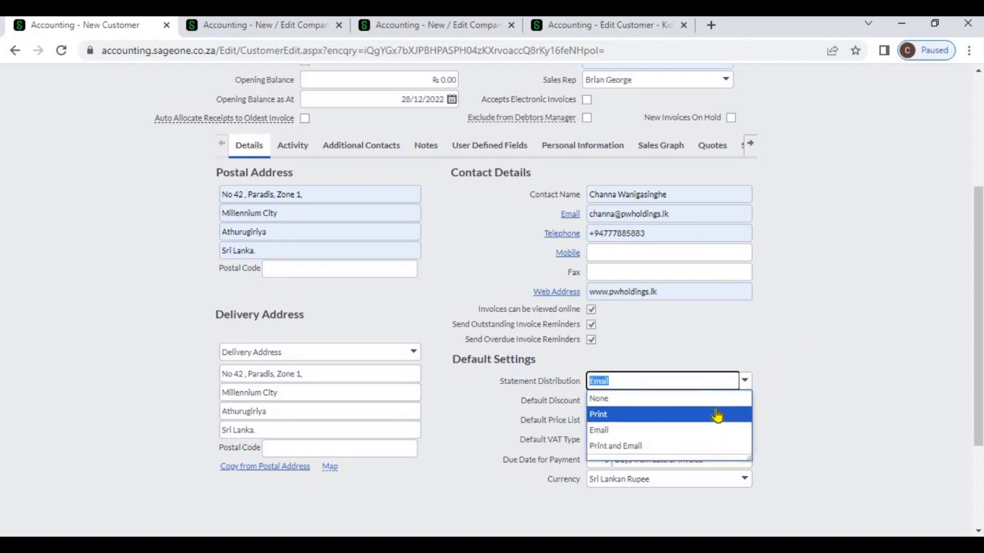
left_click(780, 400)
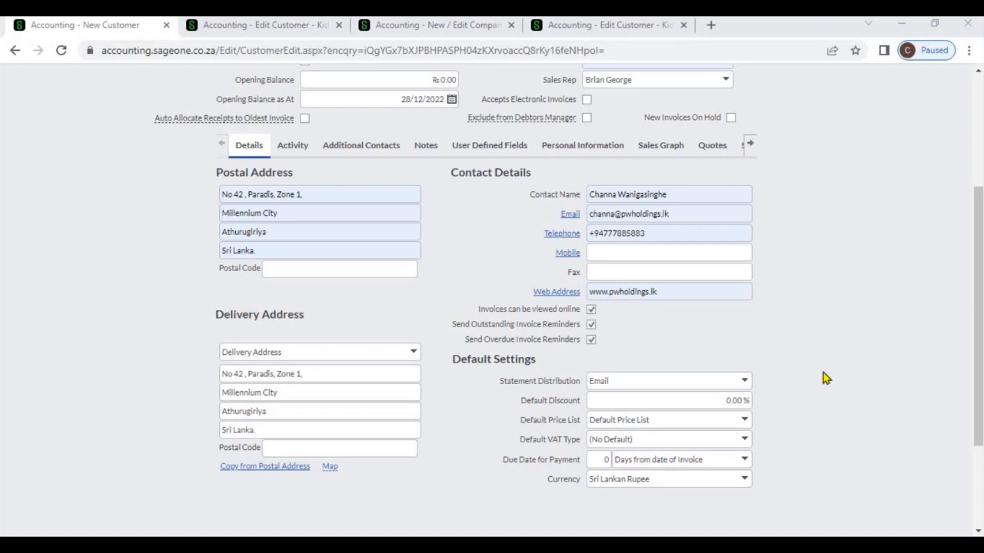
Step: Set the new customer's default discount to 10%
left_click(727, 400)
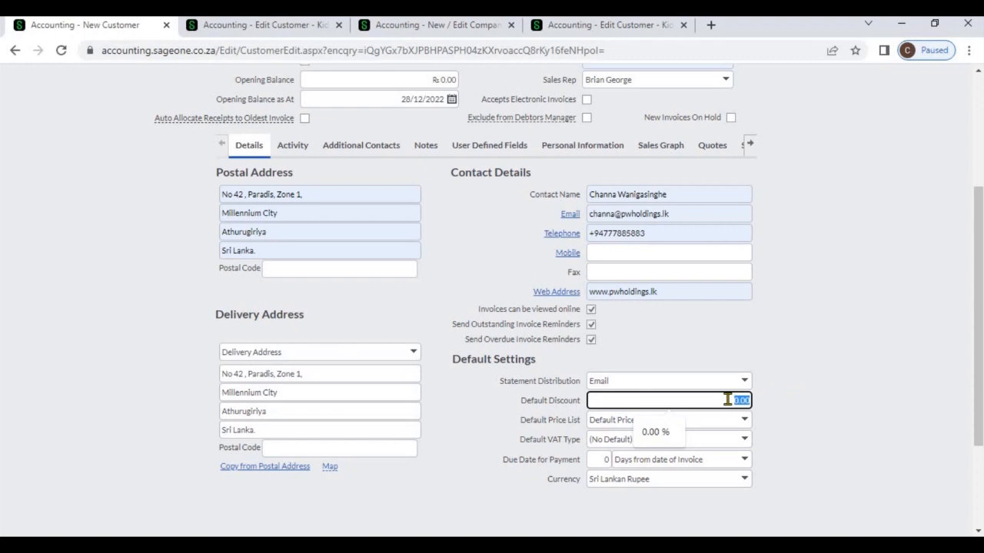
type("10")
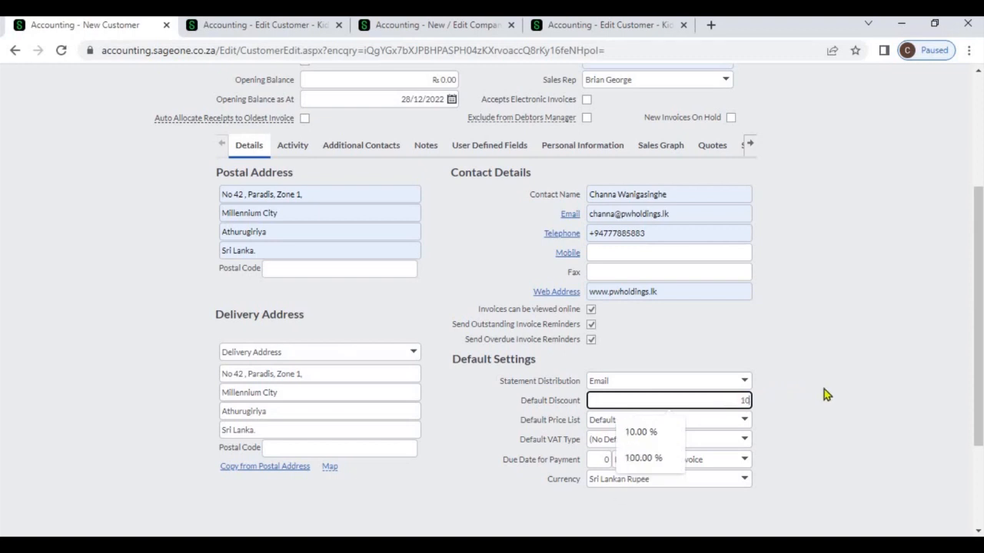
left_click(824, 389)
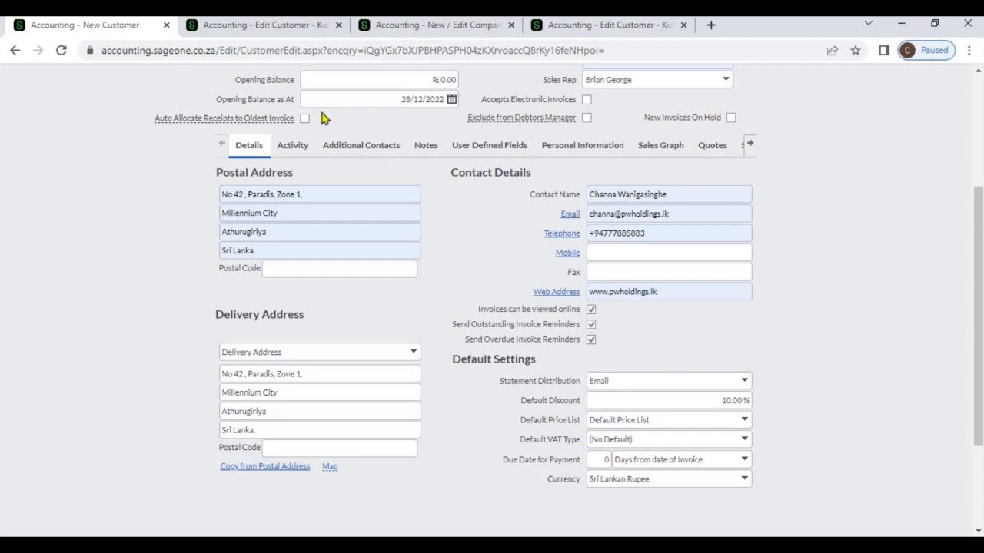
Step: Check the default discount on the Kid Zone (Pvt) Ltd customer record
left_click(259, 29)
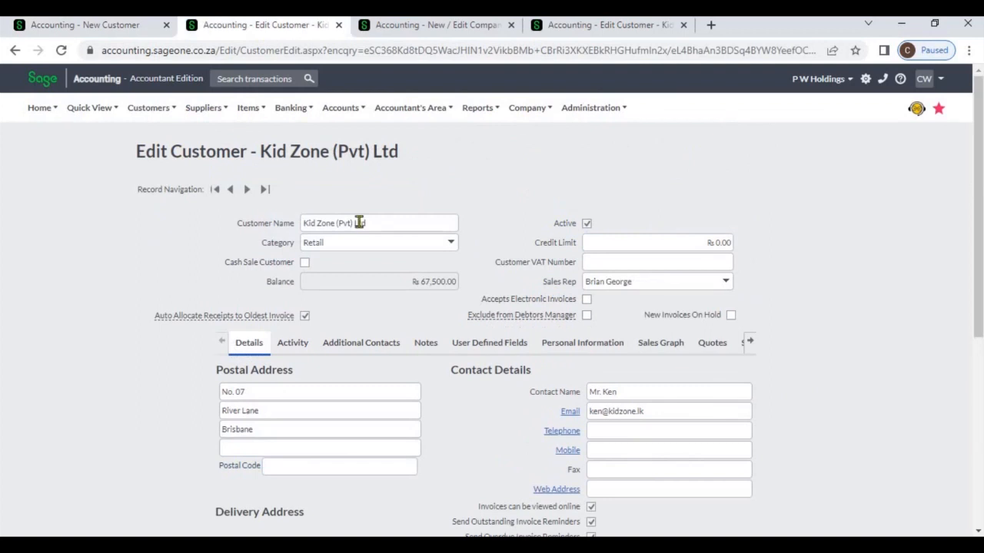
triple_click(380, 221)
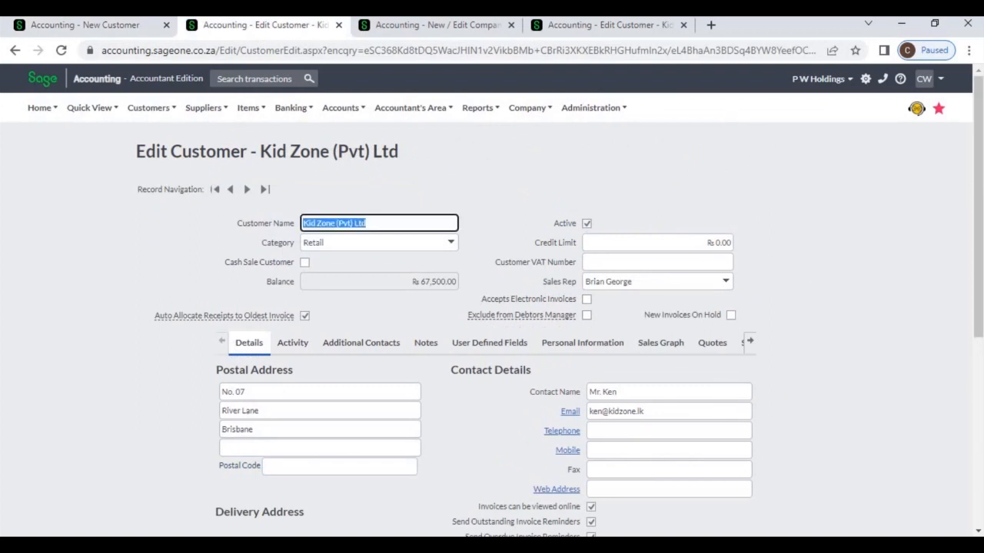
left_click(981, 408)
scroll(980, 408, "down", 5)
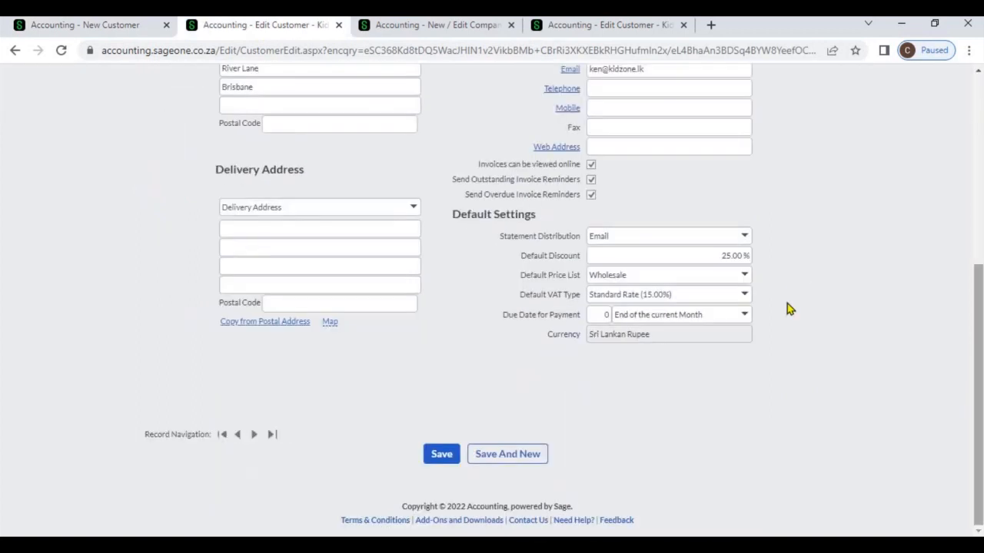
left_click(719, 255)
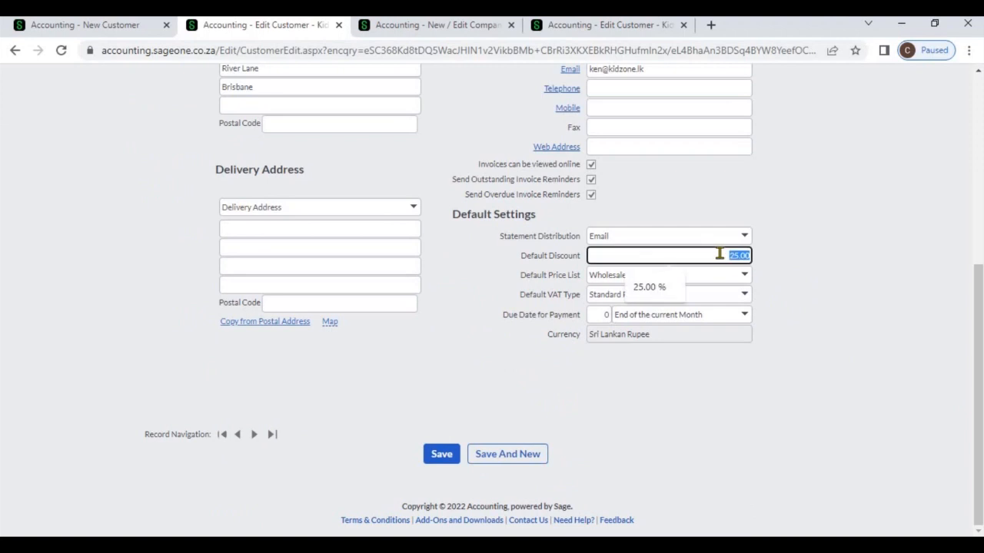
left_click(814, 267)
scroll(975, 146, "up", 5)
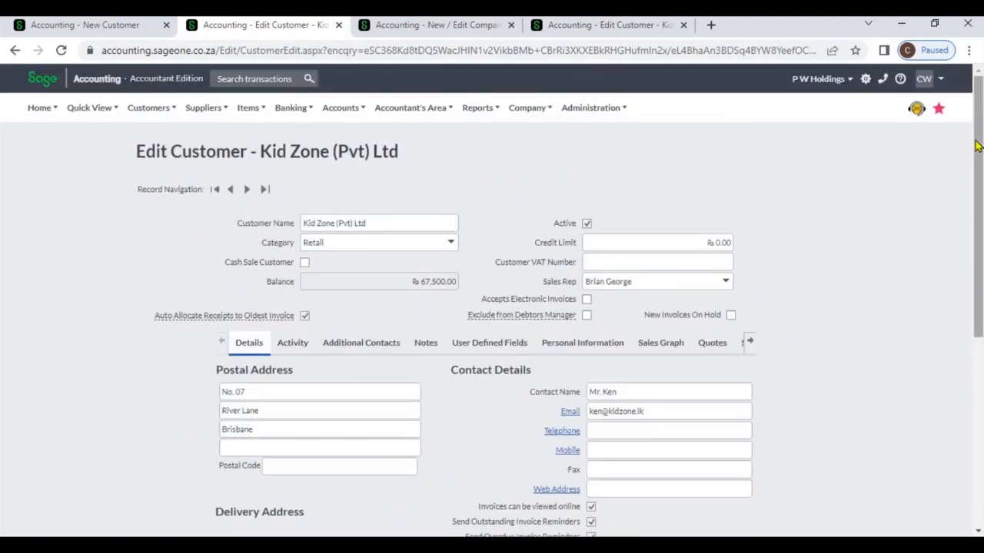
Step: Start a new customer quote for Kid Zone (Pvt) Ltd and check the discount percentage filled in on it
left_click(149, 108)
mouse_move(157, 178)
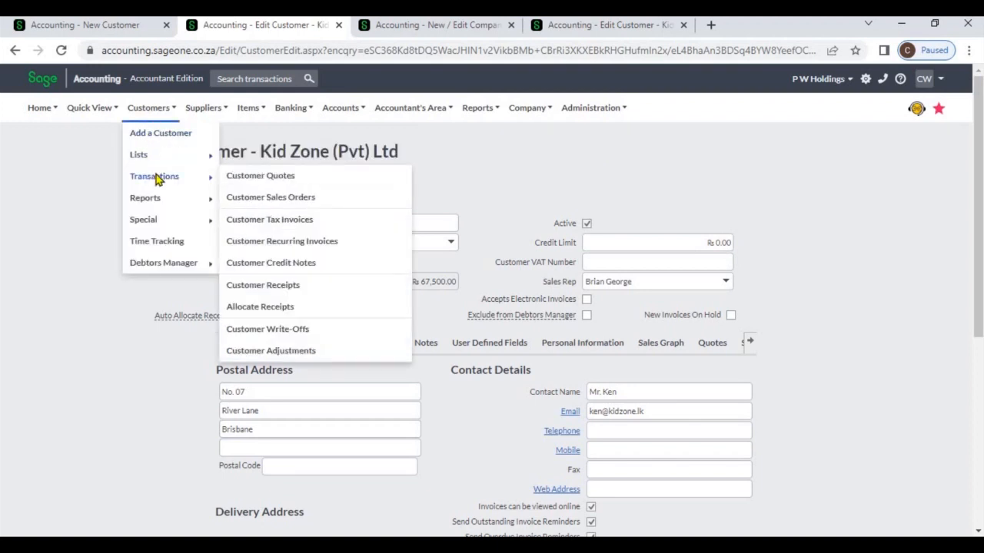
left_click(242, 176)
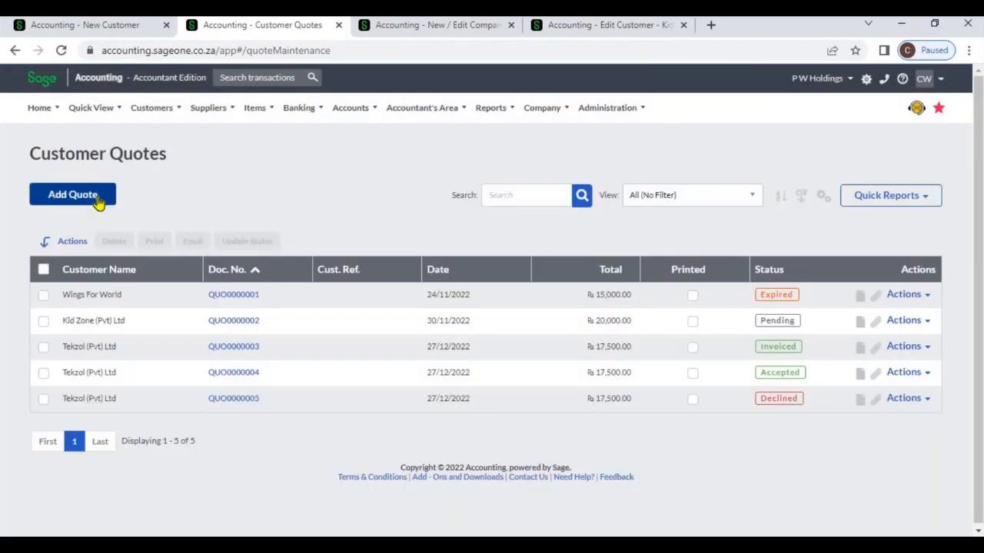
left_click(97, 198)
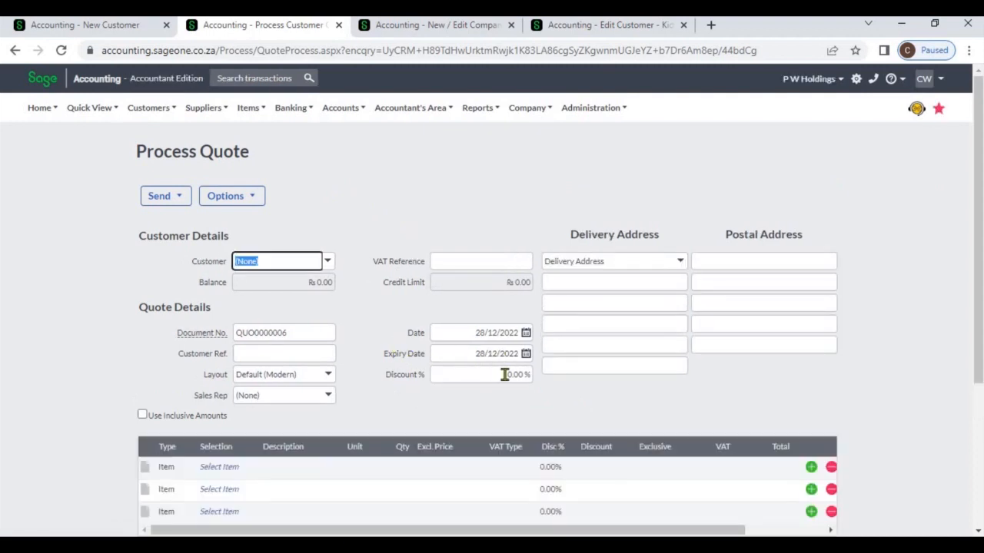
left_click(504, 374)
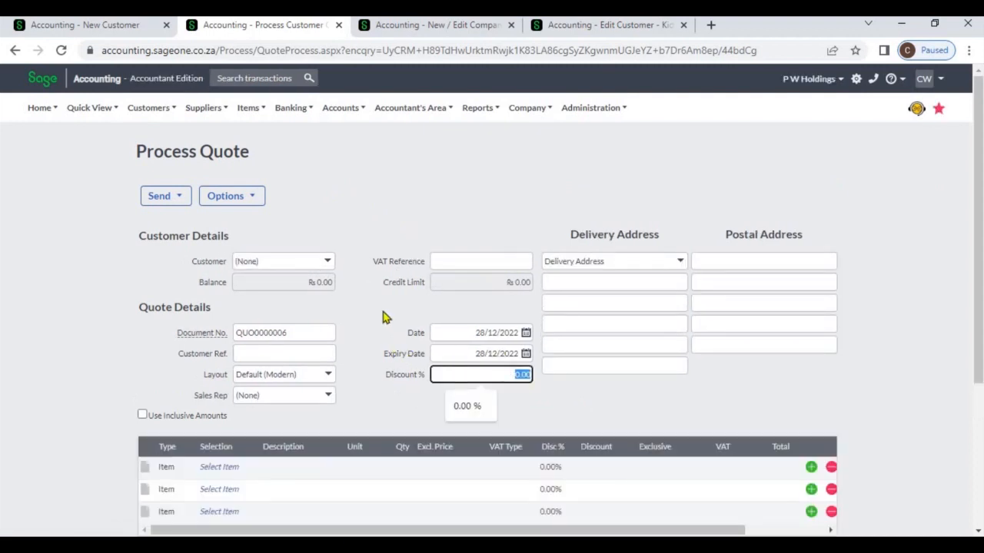
left_click(328, 264)
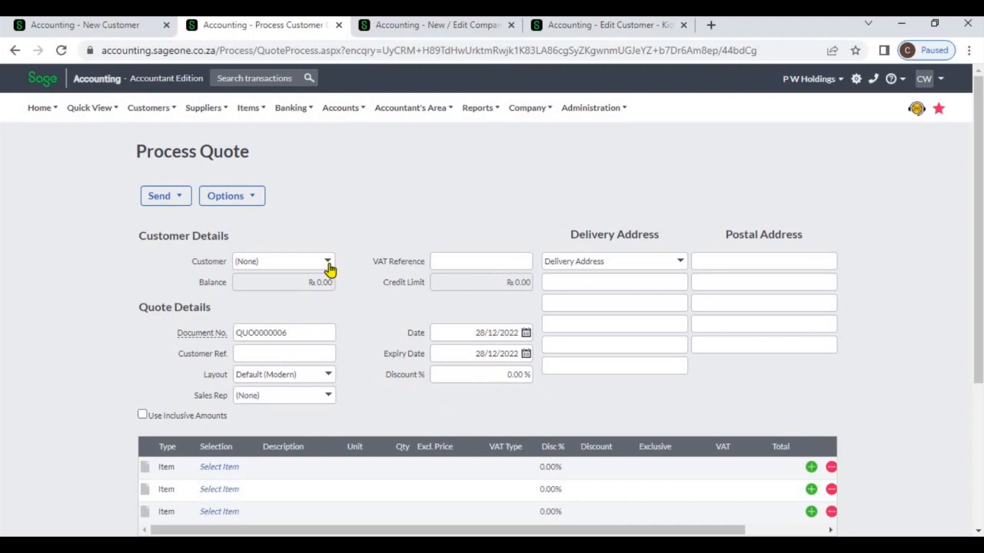
left_click(328, 265)
left_click(321, 312)
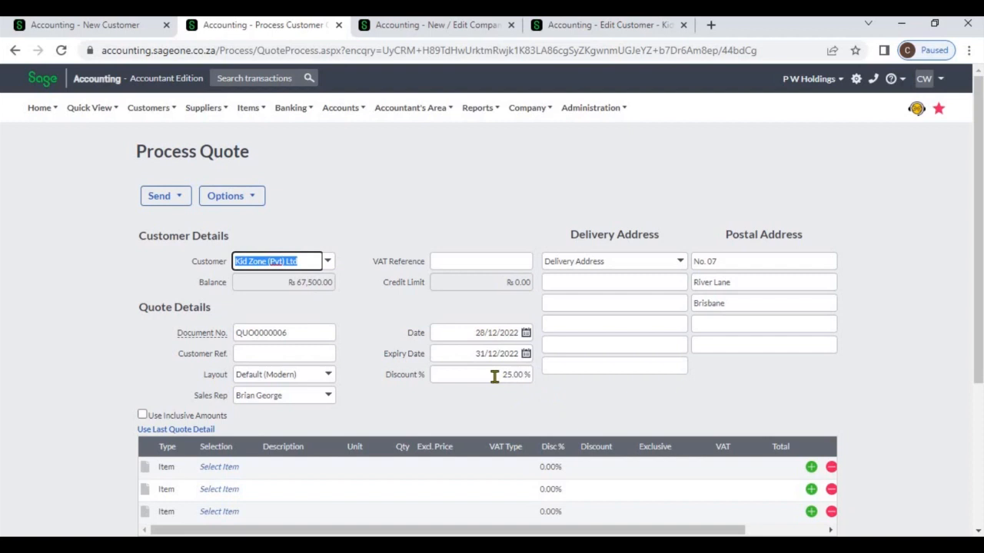
left_click(494, 376)
left_click(568, 403)
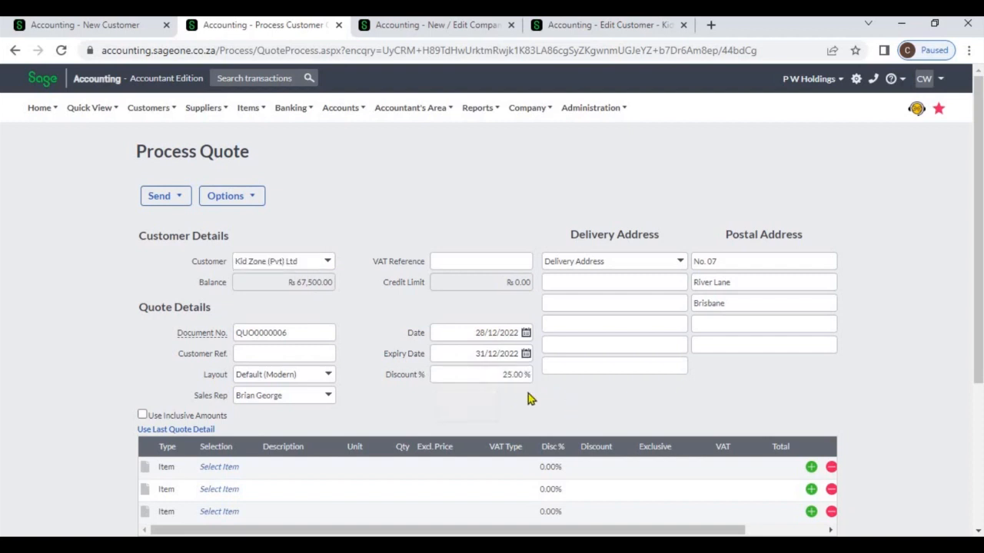
Step: Set the discount on the Kid Zone (Pvt) Ltd quote to 20%
left_click(522, 376)
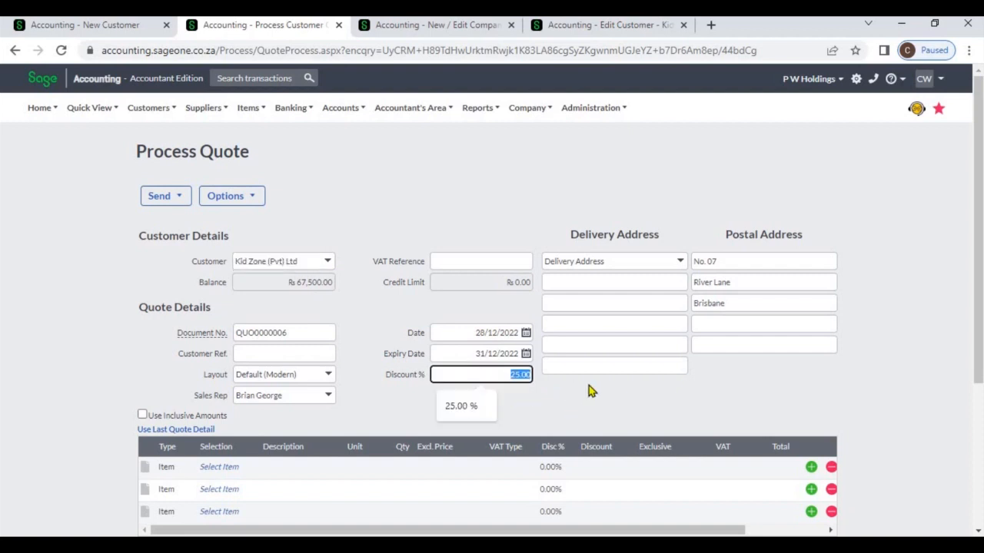
type("20")
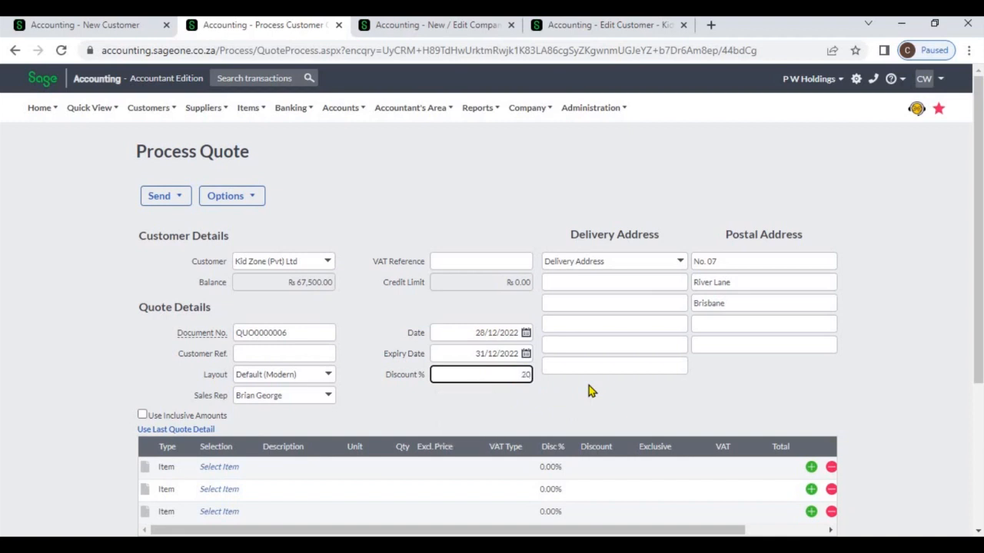
key("Tab")
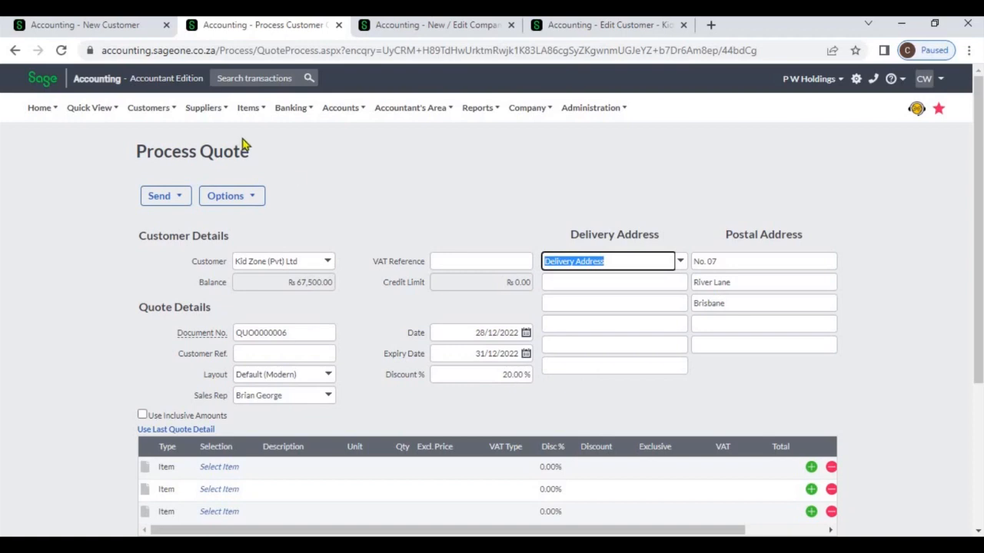
Step: Add another price list after Retail in the company's item settings and open its description for editing
left_click(119, 30)
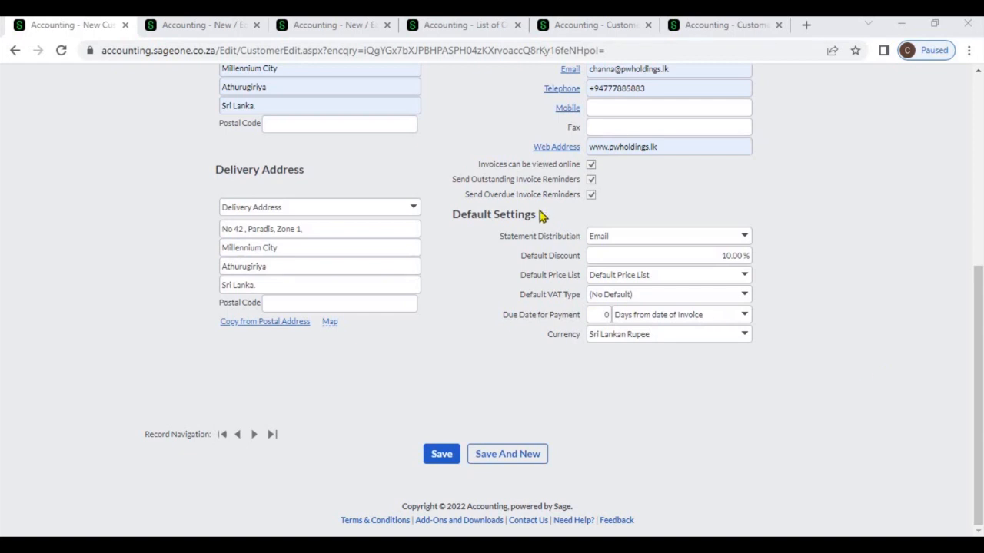
left_click(230, 31)
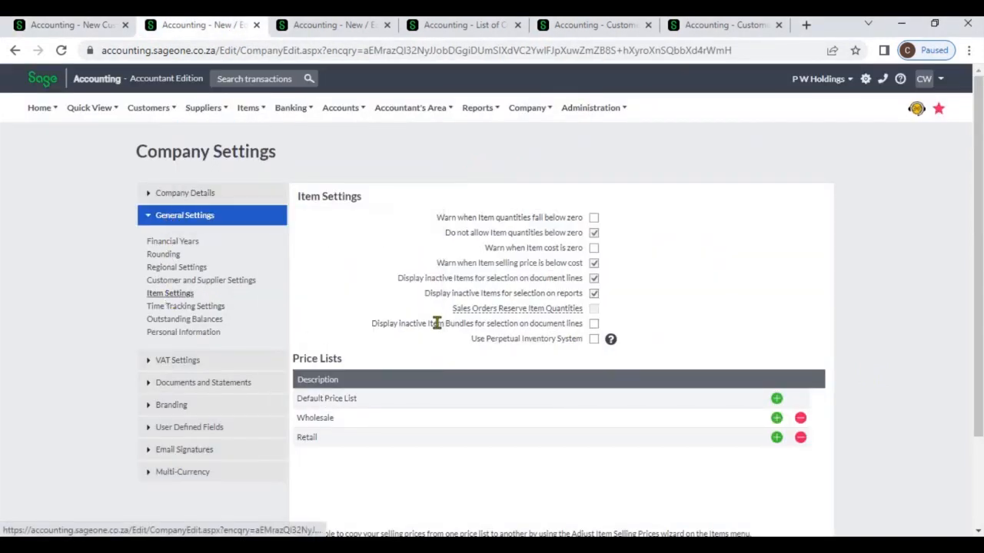
left_click(776, 439)
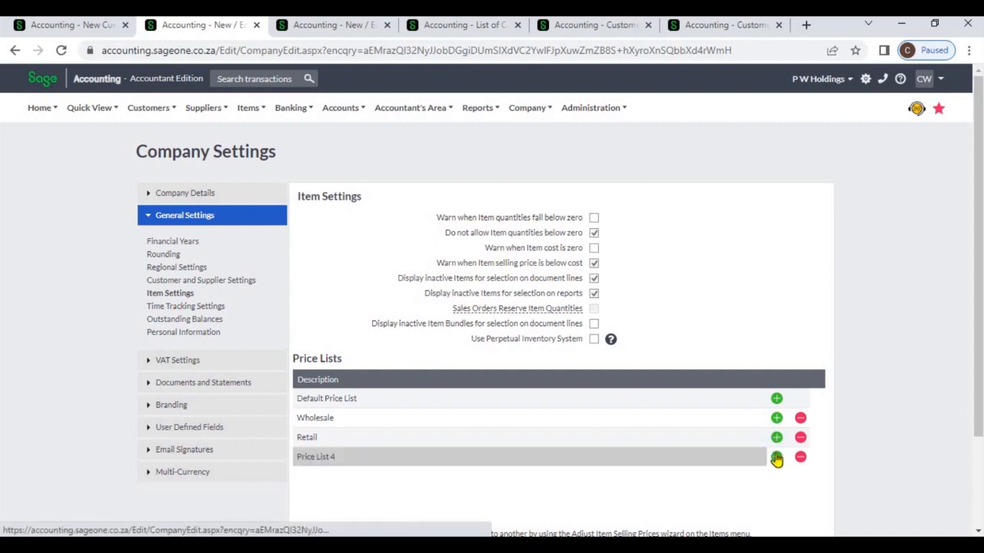
left_click(711, 459)
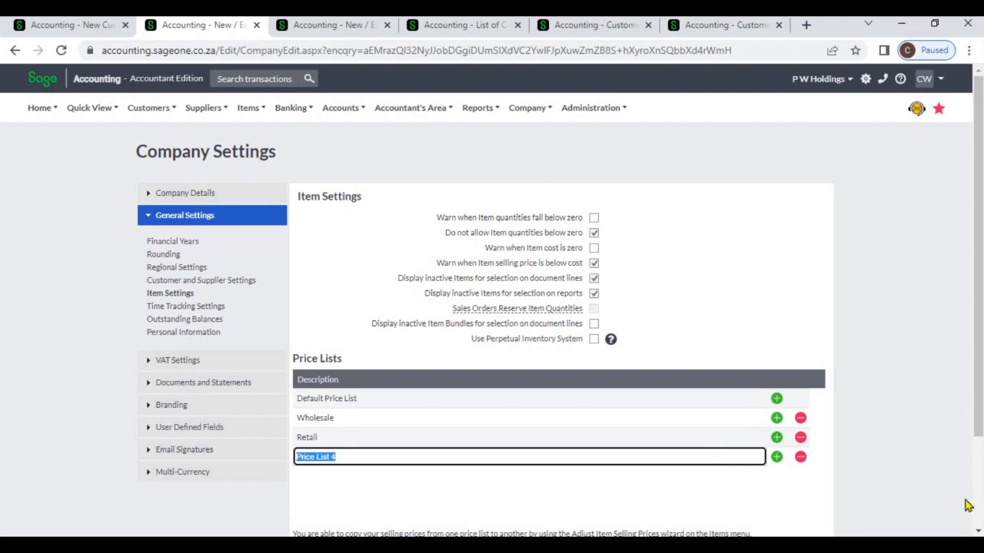
scroll(978, 505, "down", 3)
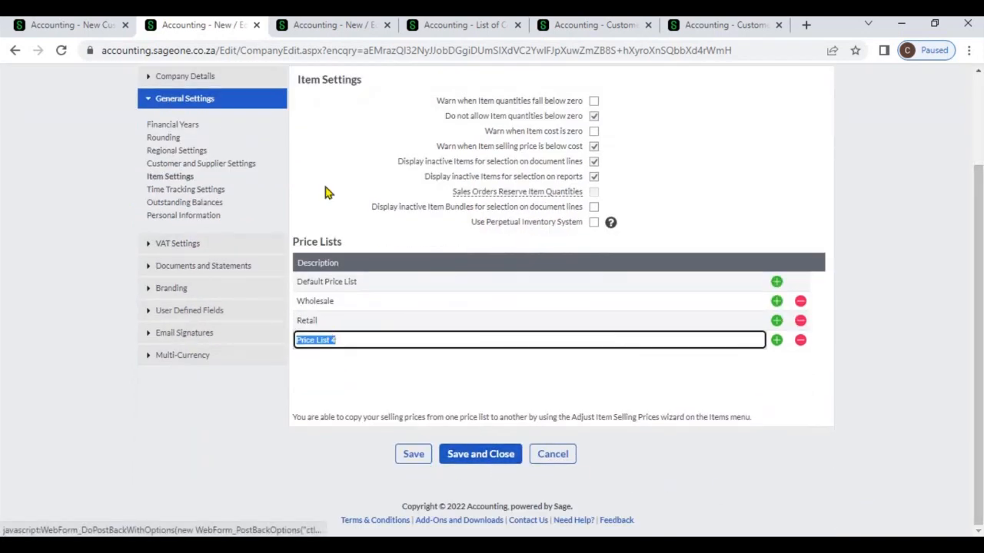
Step: Examine the item's exclusive selling prices for the Retail, Wholesale and Default price lists
left_click(329, 34)
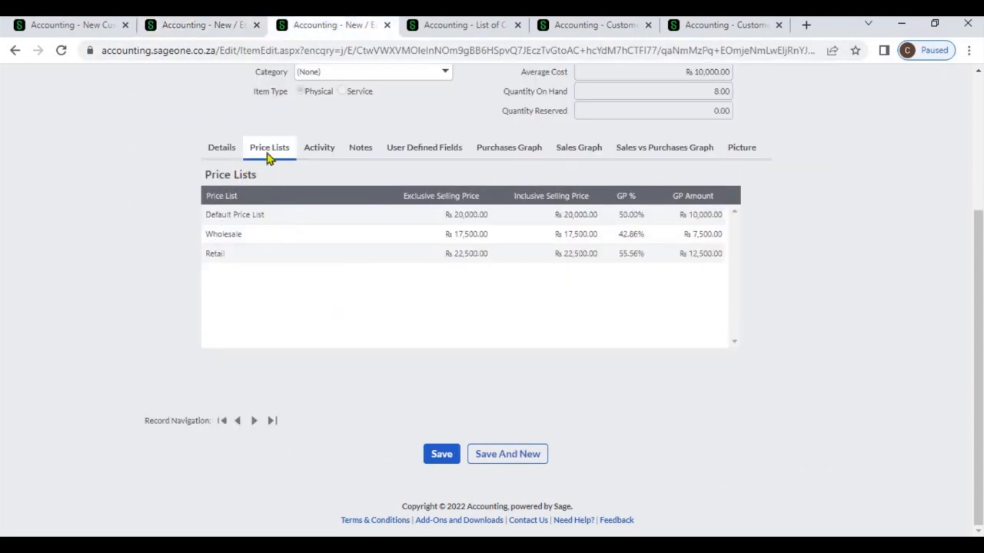
left_click(478, 257)
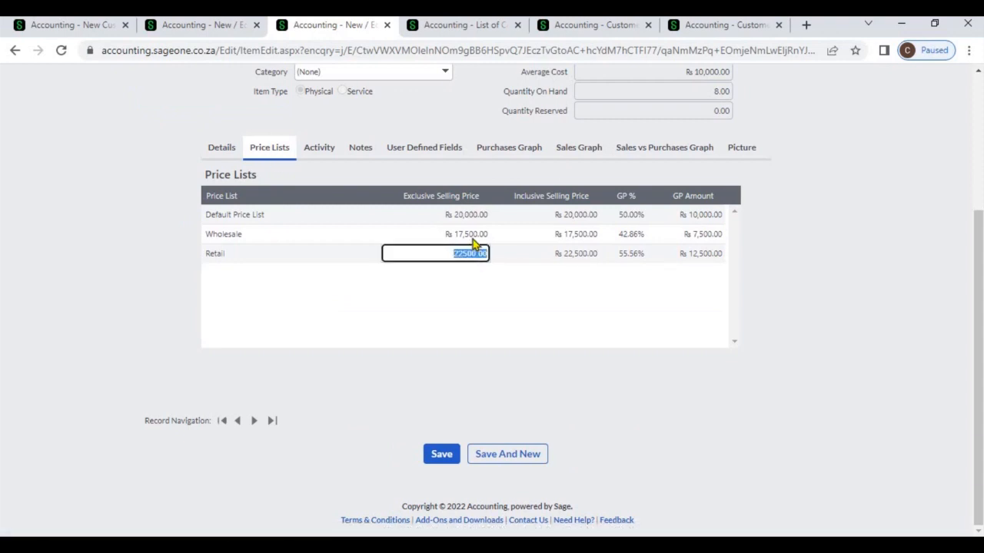
left_click(470, 235)
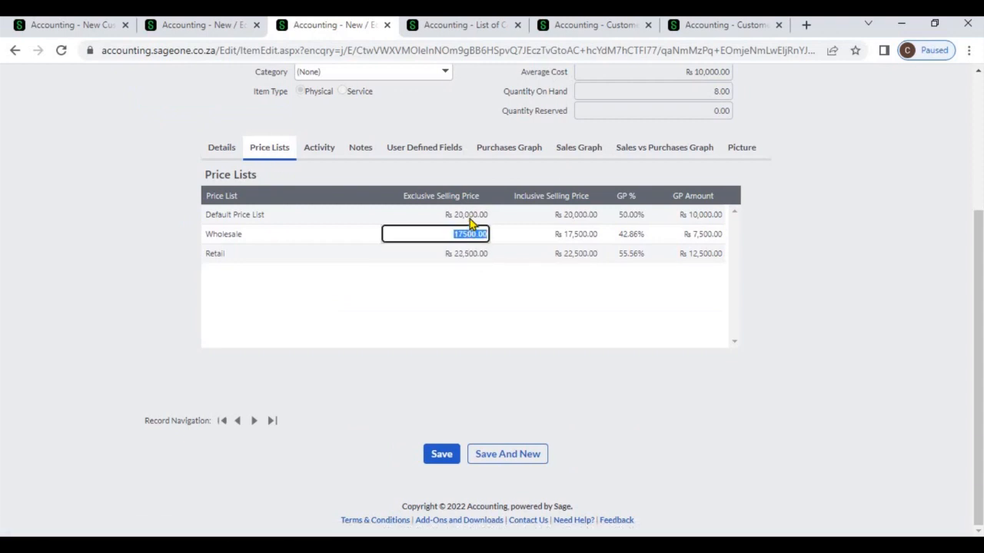
left_click(470, 219)
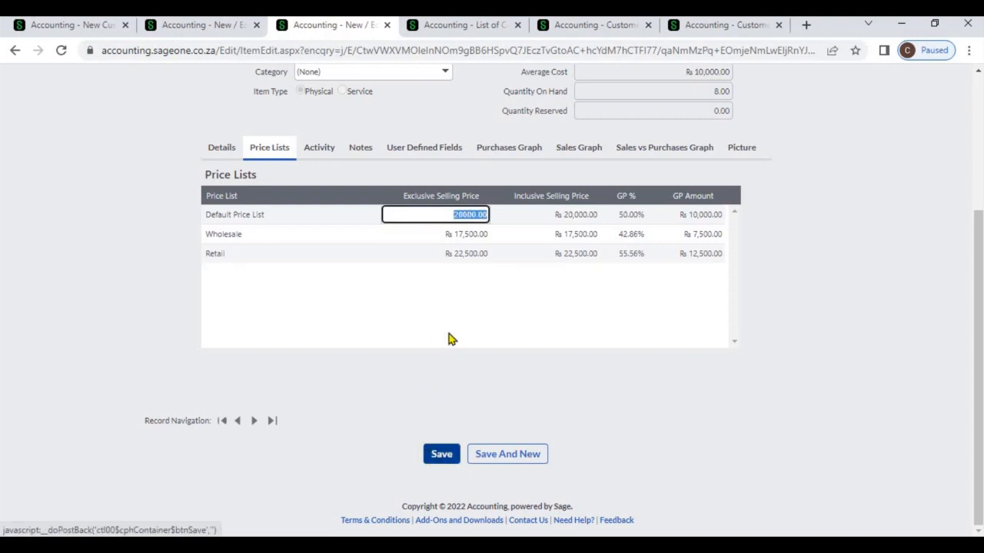
Step: Check the customers' assigned price lists and start a tax invoice for Kid Zone (Pvt) Ltd without invoicing its outstanding sales orders
left_click(466, 24)
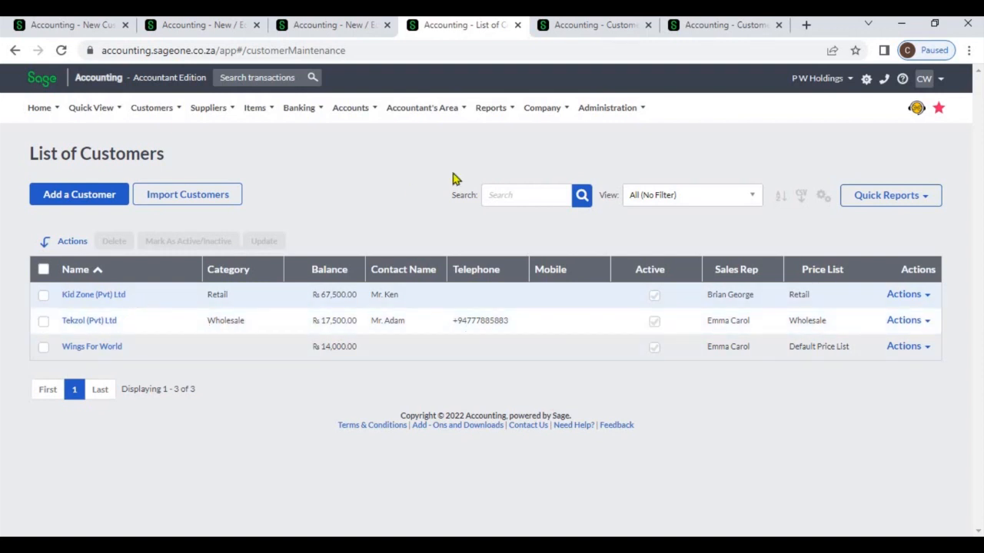
left_click(587, 34)
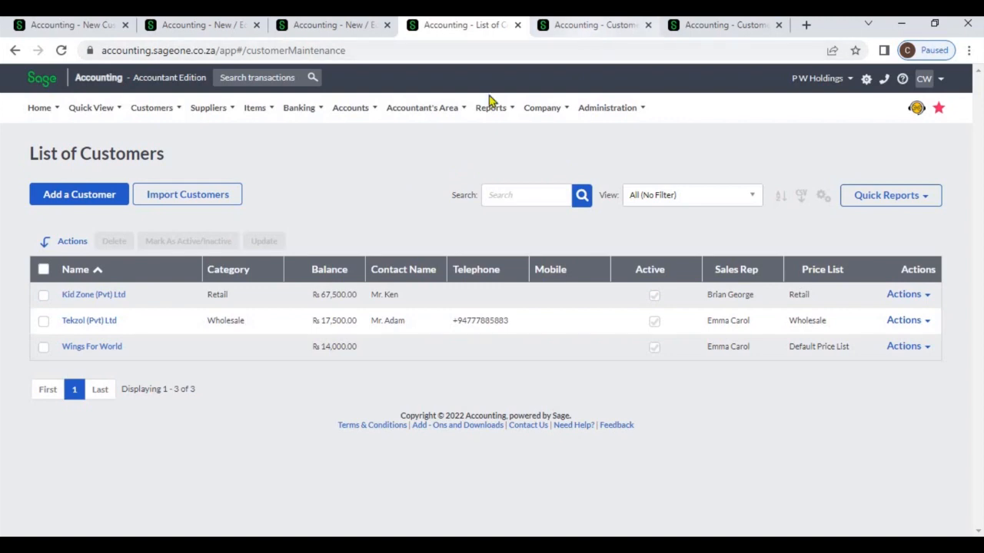
left_click(93, 201)
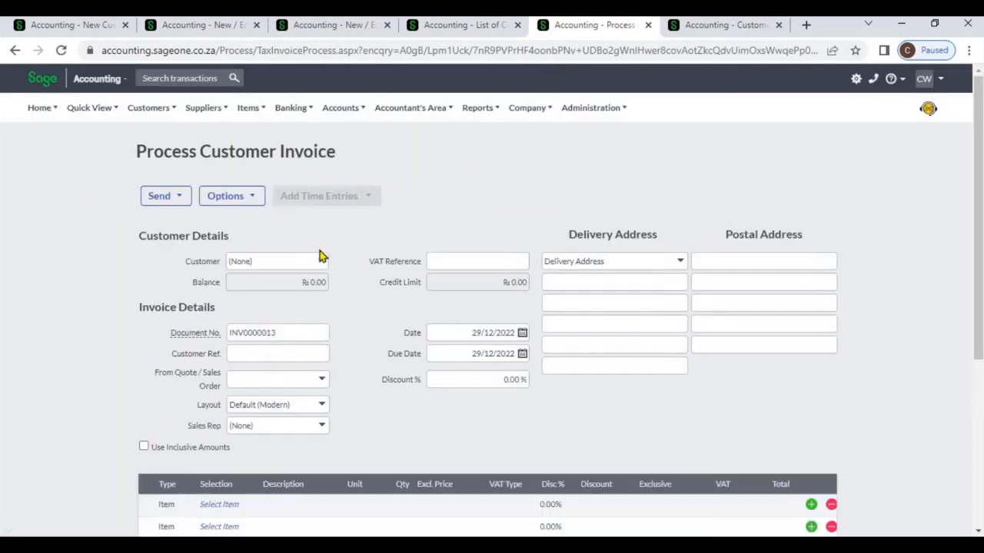
left_click(322, 264)
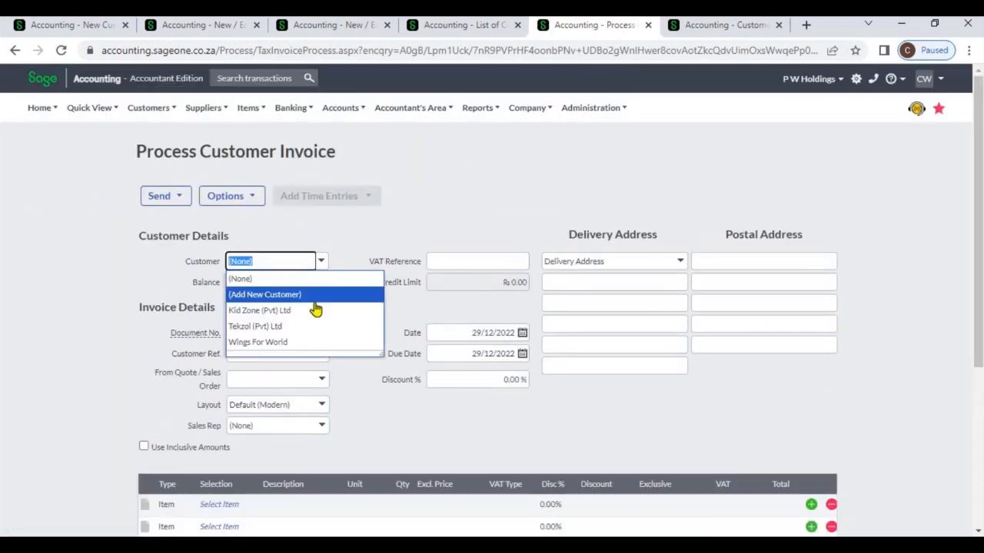
left_click(315, 301)
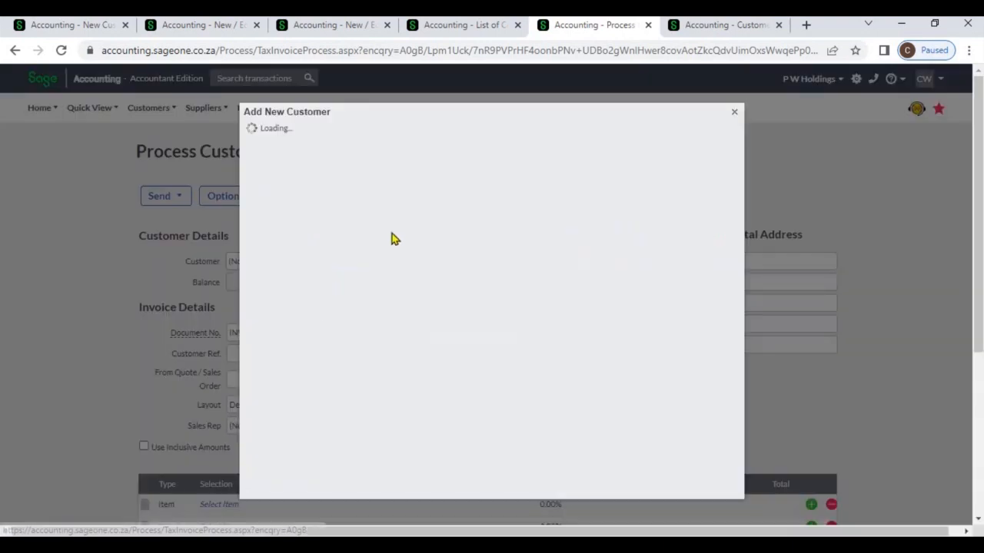
left_click(734, 113)
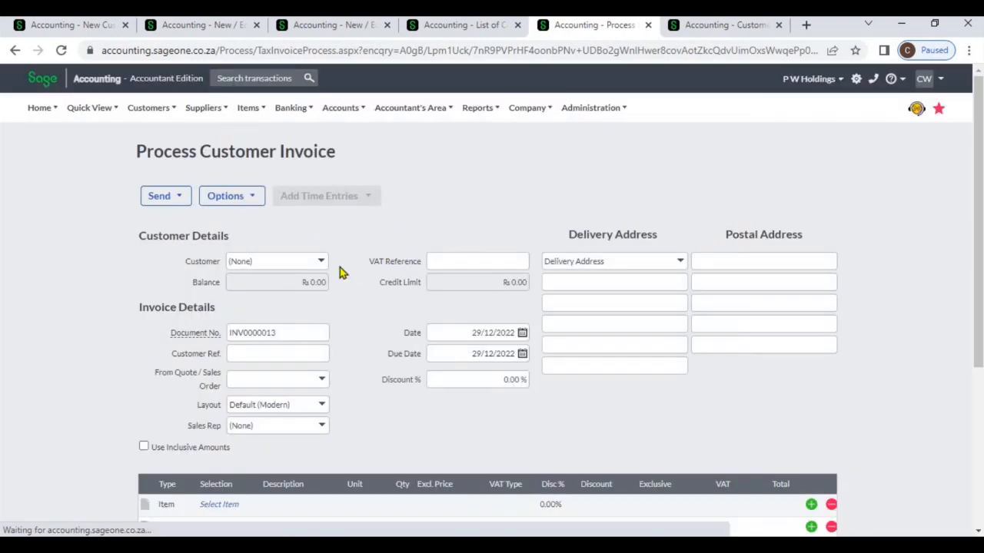
left_click(322, 264)
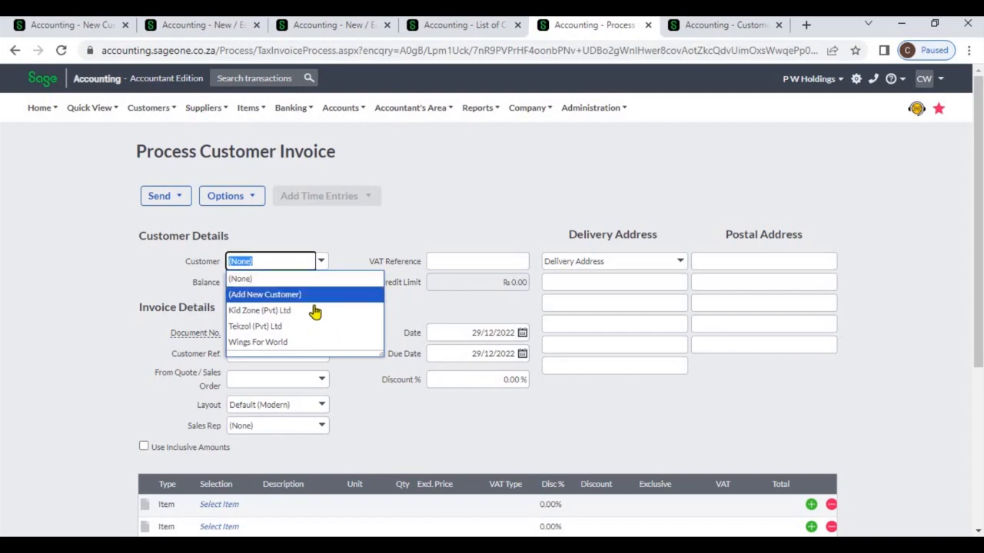
left_click(317, 310)
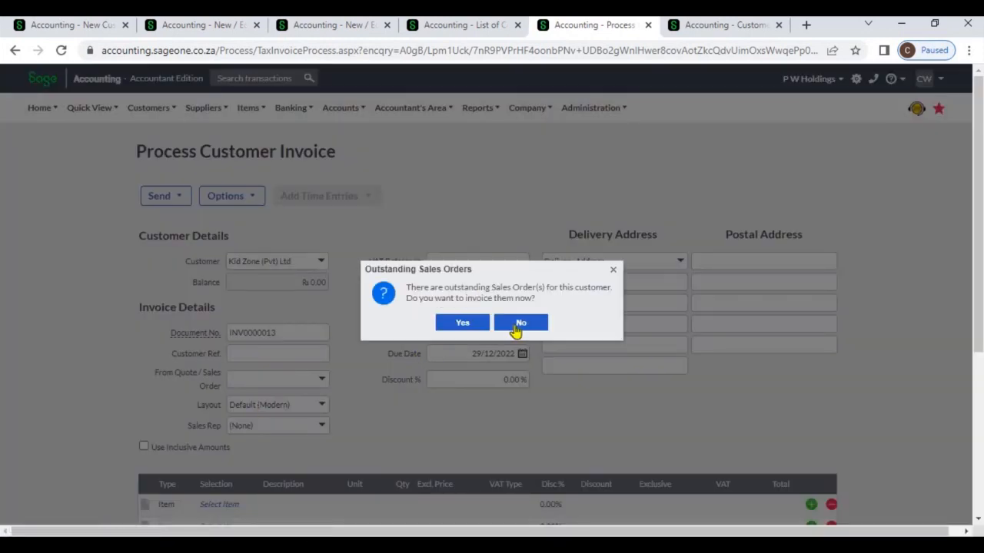
left_click(516, 326)
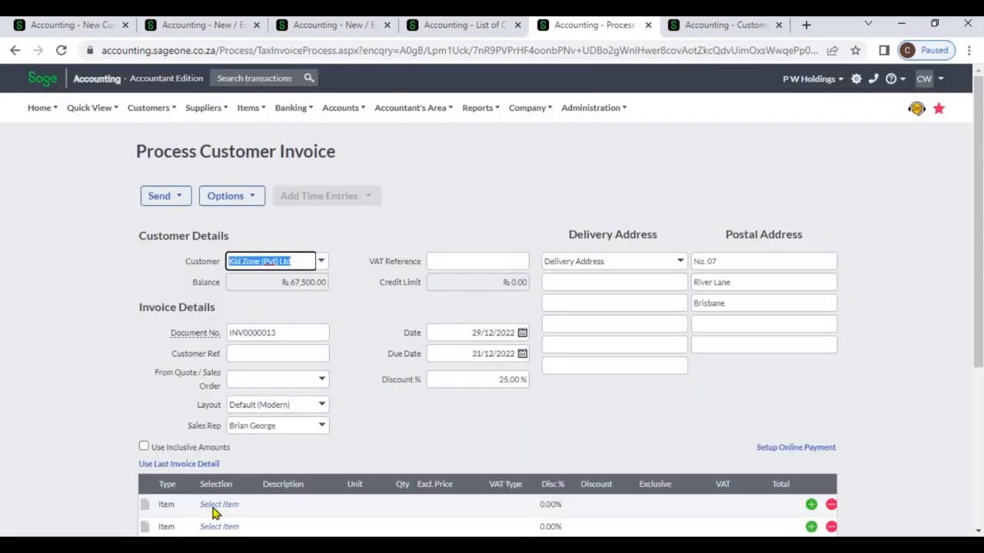
Step: Add the item SBCA to the first line of the Kid Zone (Pvt) Ltd invoice
left_click(213, 505)
type("s")
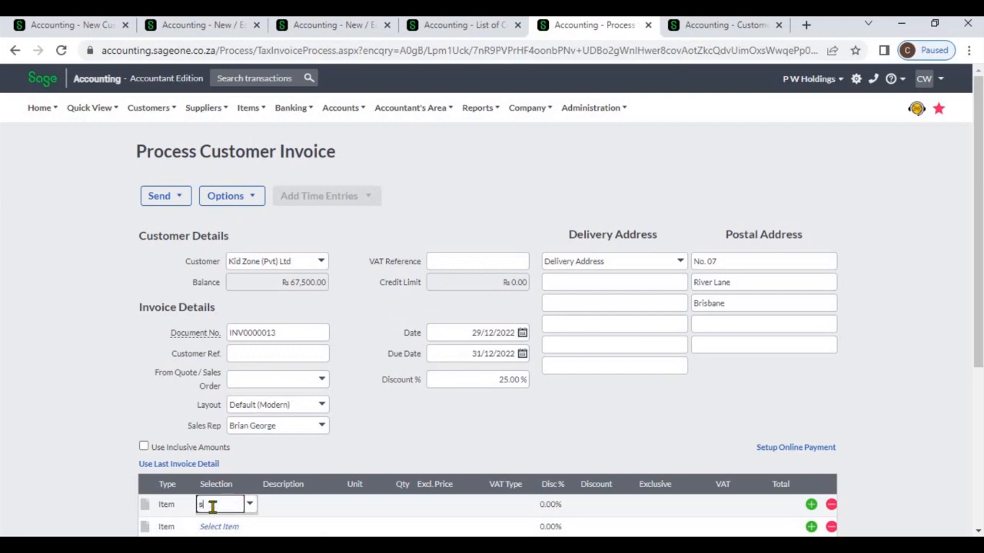
key("Tab")
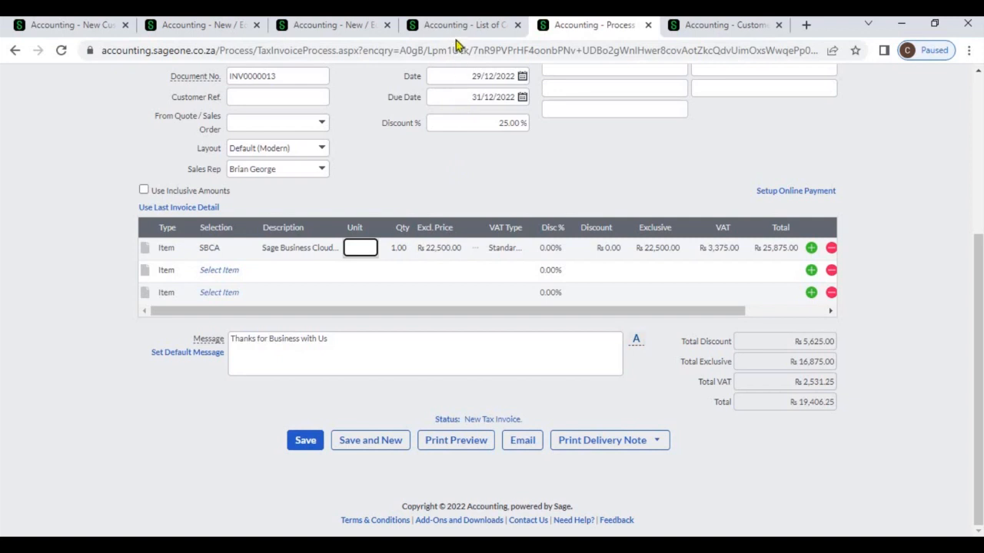
Step: Compare the Kid Zone invoice's item price with the Retail exclusive selling price on the item record
left_click(344, 26)
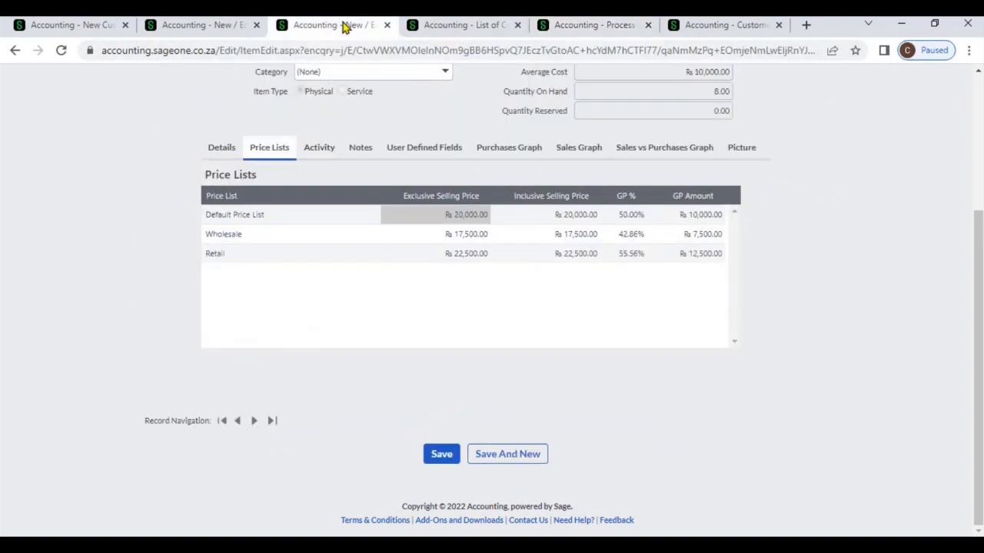
left_click(464, 260)
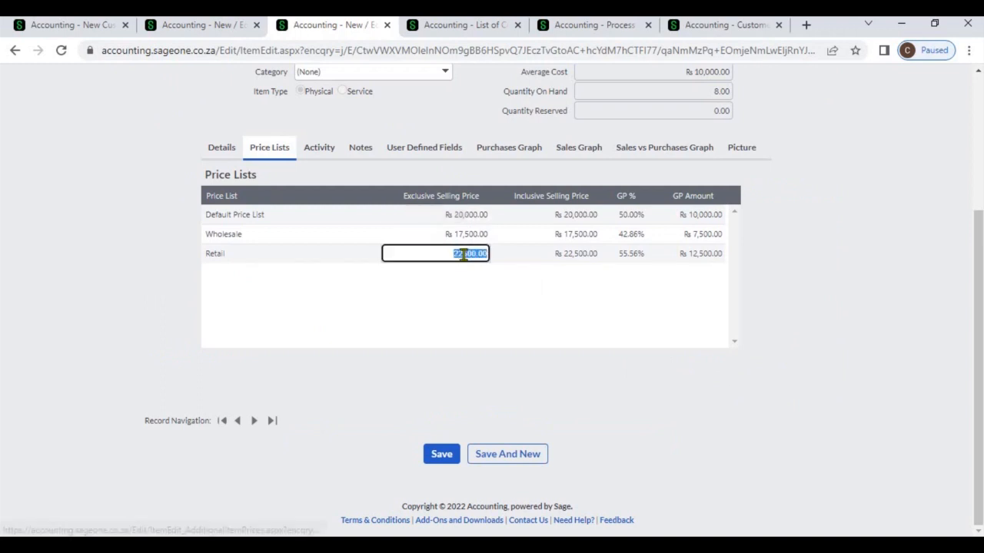
left_click(842, 244)
Step: Start another tax invoice for Tekzol (Pvt) Ltd, declining to invoice its outstanding sales orders
left_click(720, 29)
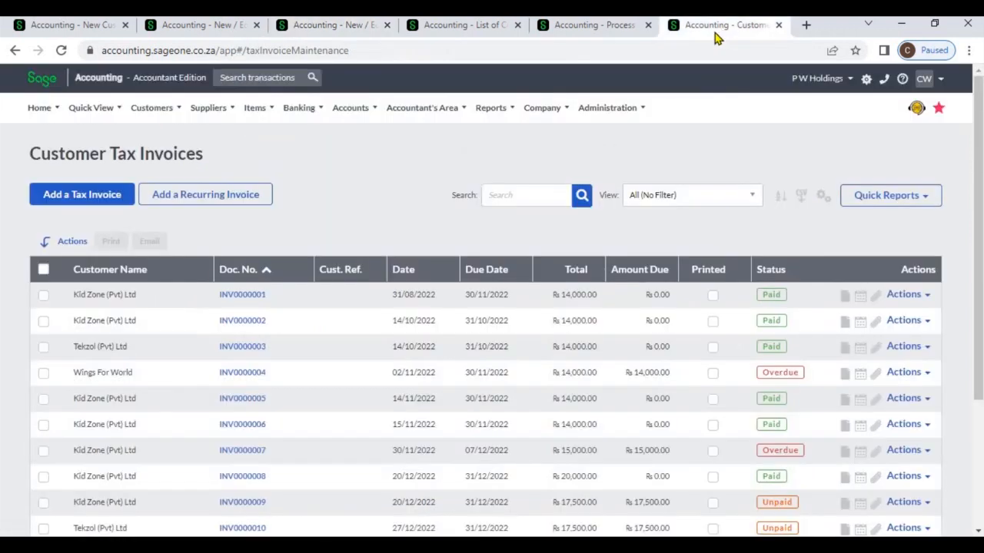
left_click(107, 195)
left_click(106, 195)
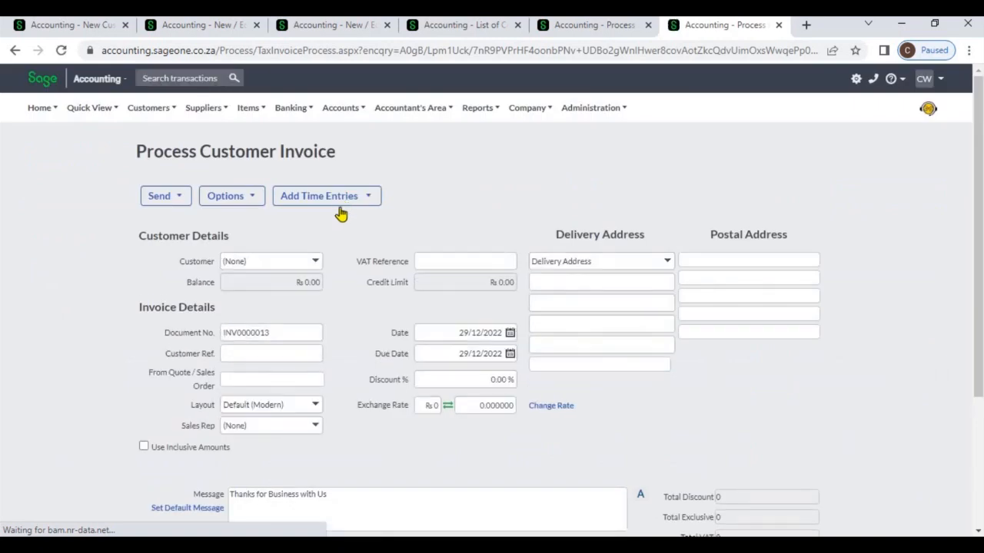
left_click(321, 267)
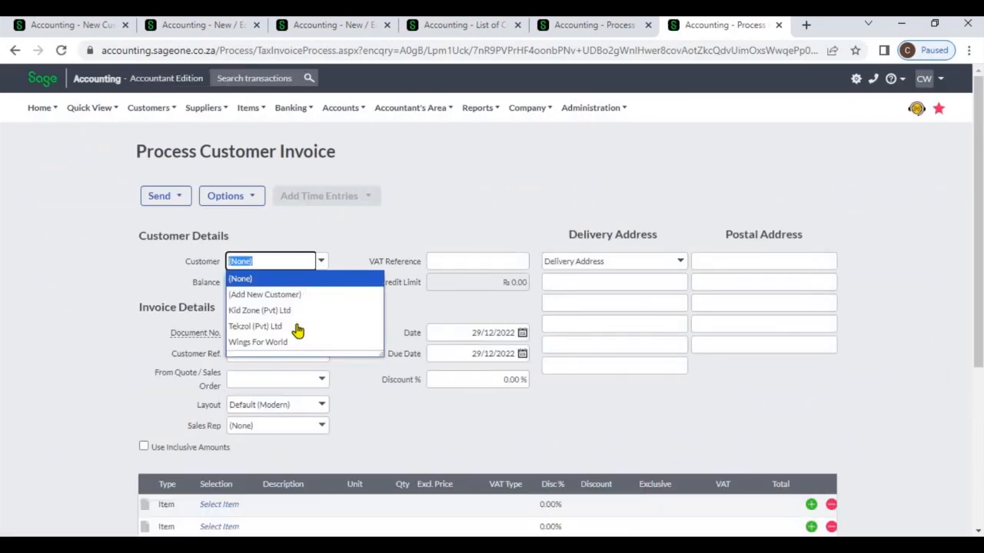
left_click(297, 328)
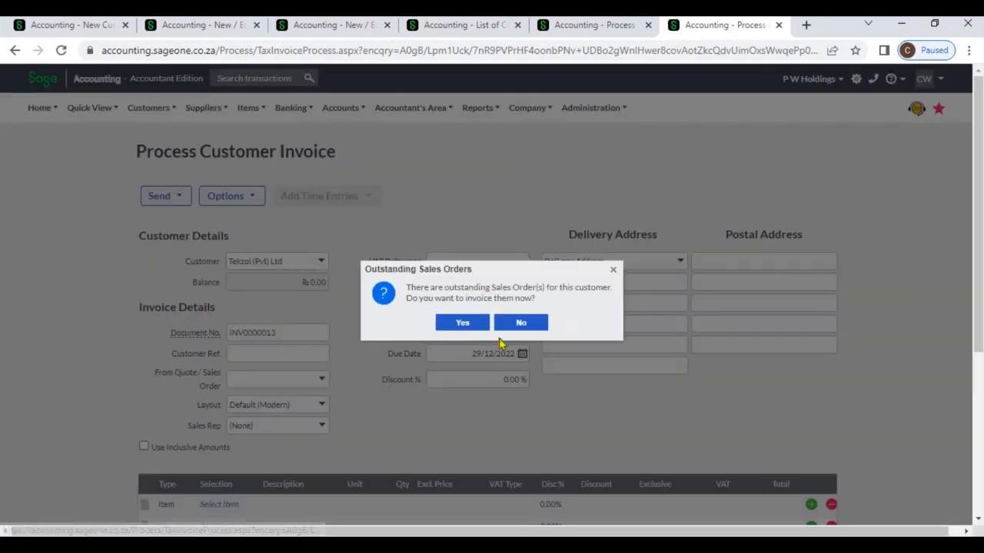
left_click(522, 324)
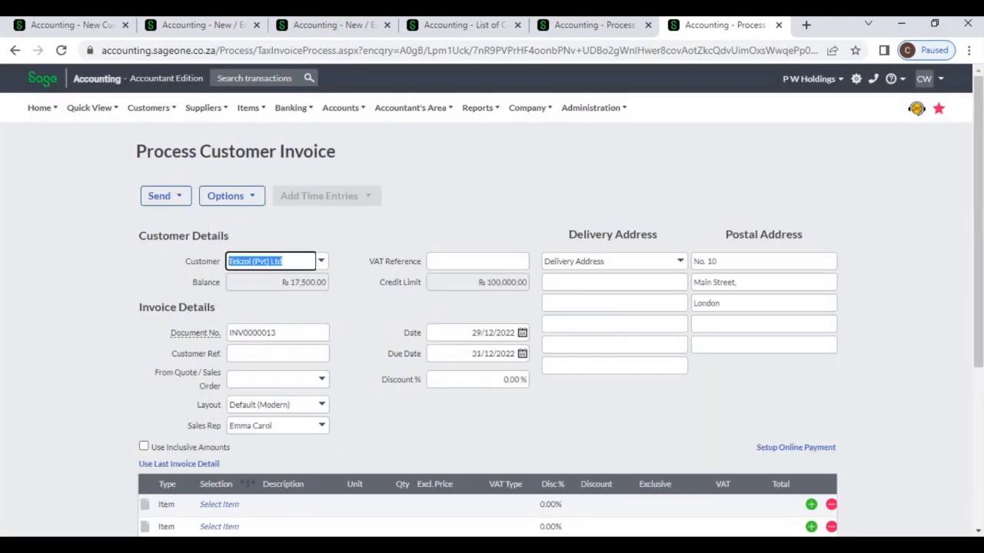
Step: Add the item SBCA to the first line of the Tekzol (Pvt) Ltd invoice and check its exclusive price
left_click(220, 505)
type("s")
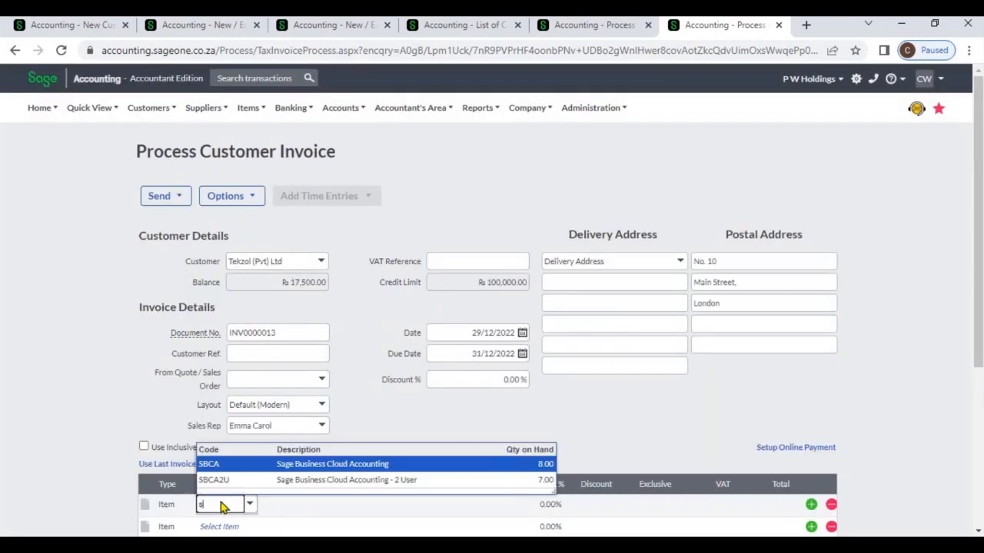
key("Tab")
scroll(221, 505, "down", 4)
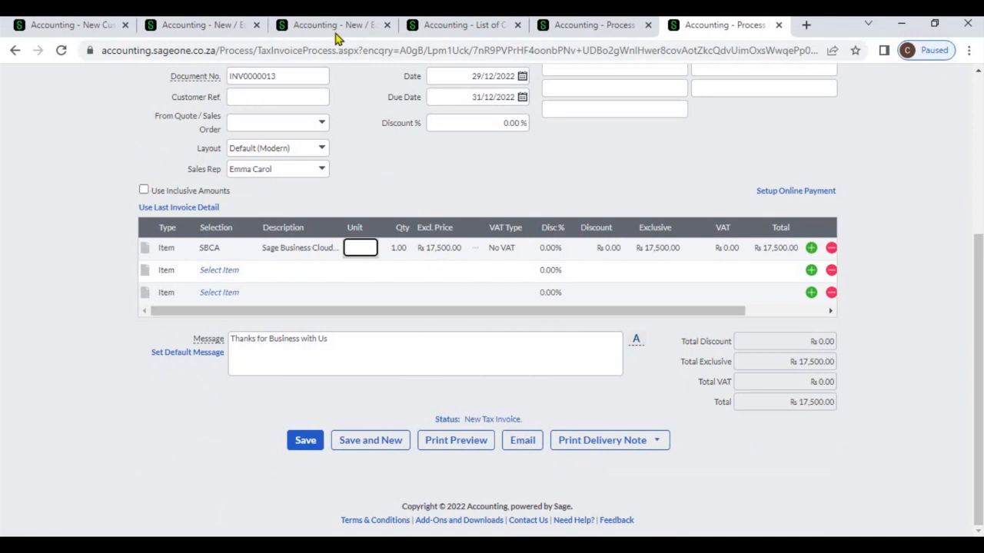
Step: Compare the Tekzol invoice's item price with the Wholesale exclusive selling price on the item record
left_click(334, 25)
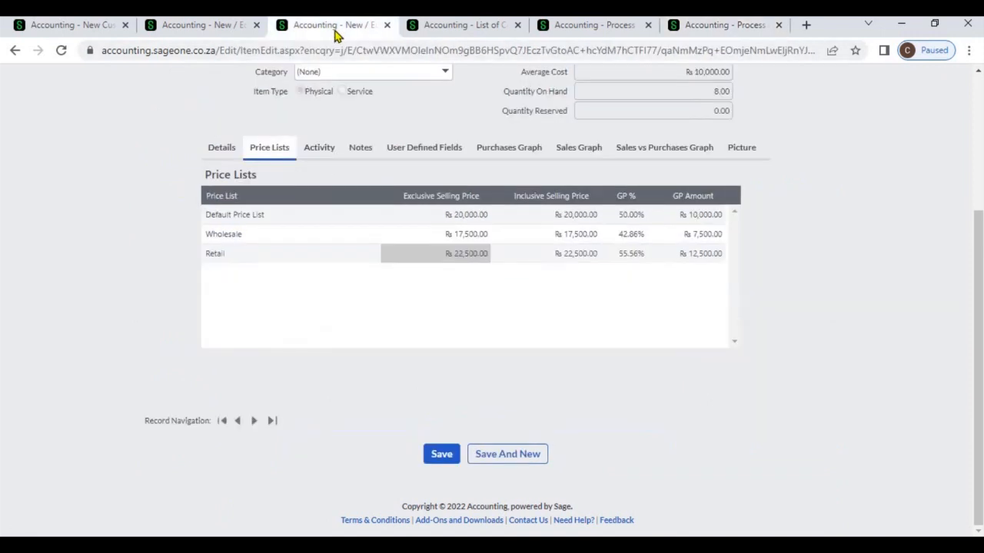
left_click(440, 235)
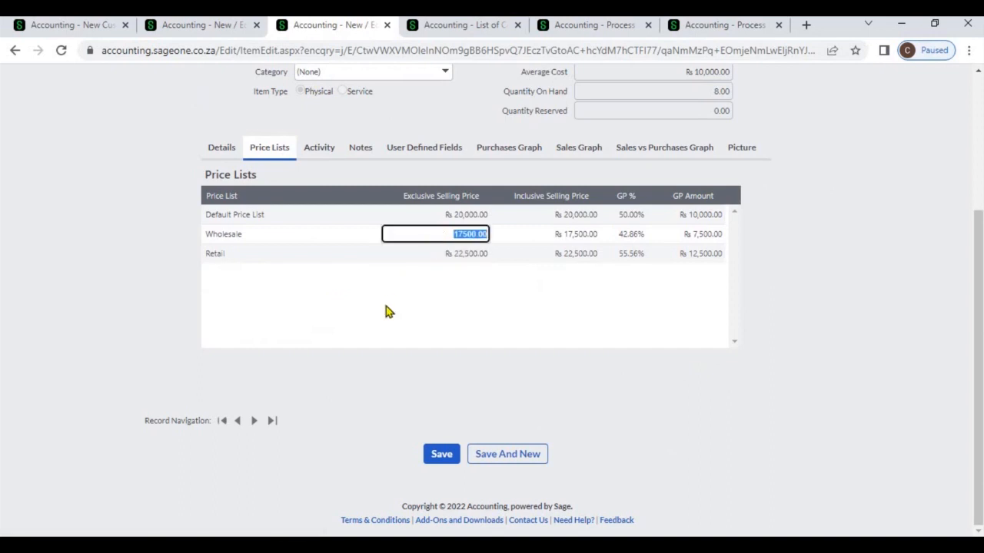
left_click(386, 306)
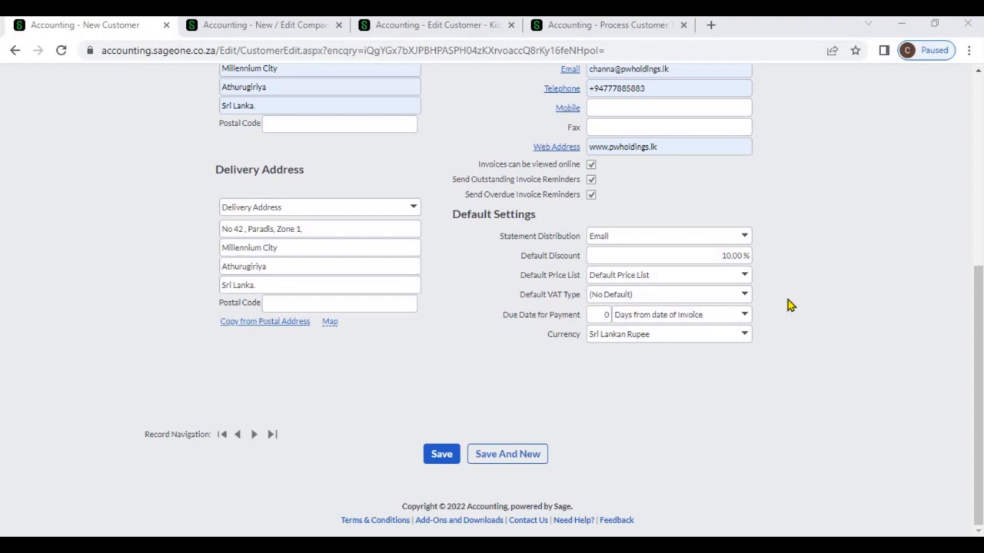
Step: Add a VAT type named VAT at 20% after Change in Use in the company's VAT settings and save
left_click(249, 30)
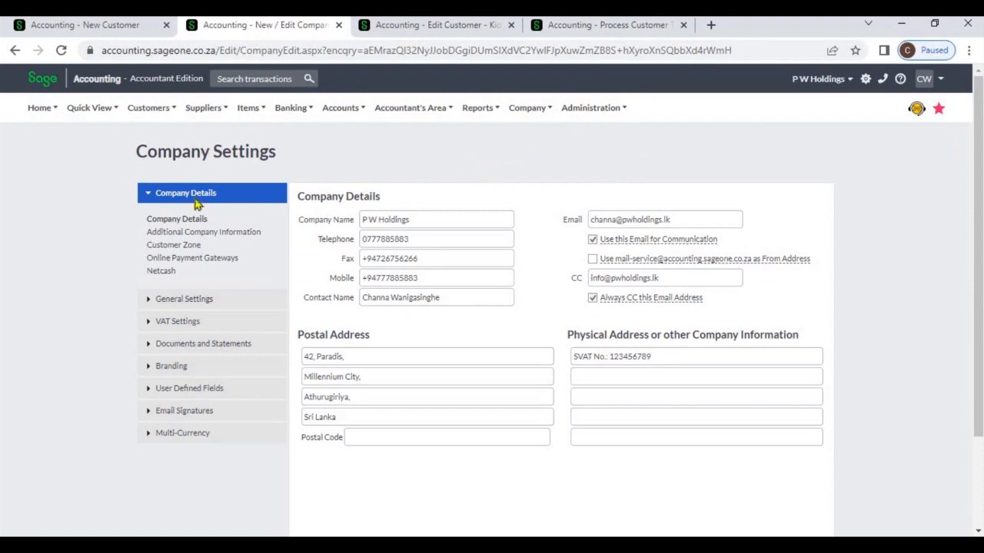
left_click(189, 321)
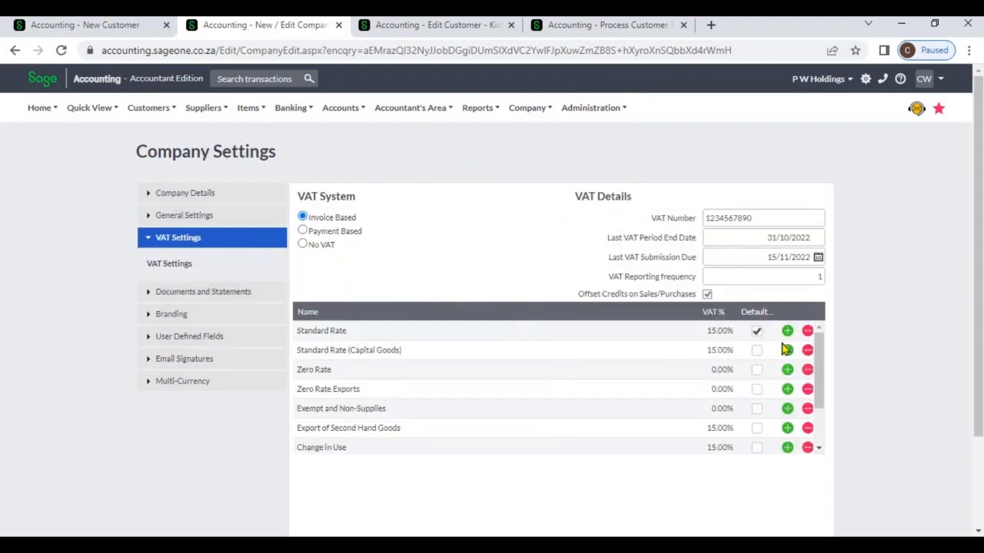
left_click(788, 448)
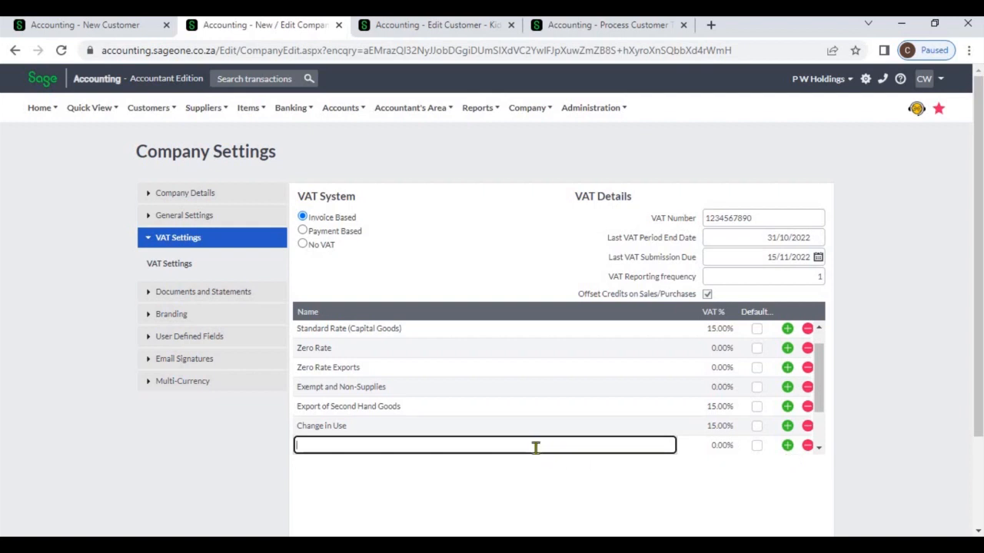
type("VAT")
key("Tab")
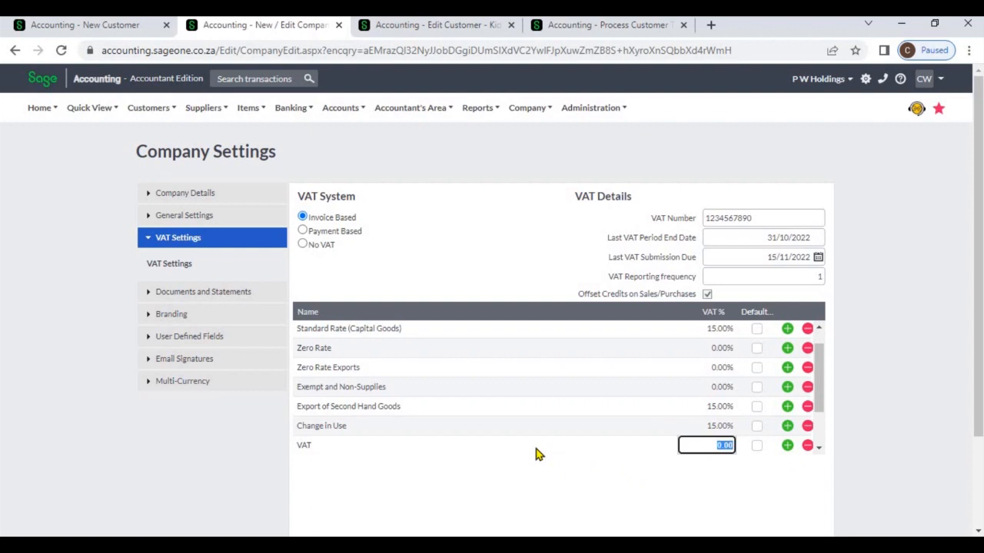
type("20")
scroll(948, 482, "down", 2)
left_click(409, 460)
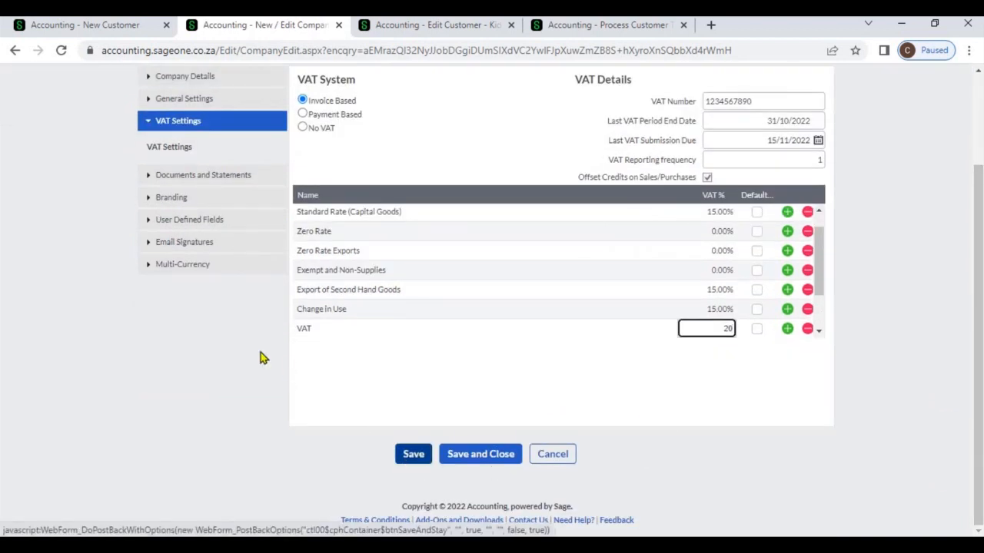
Step: Review the default VAT type options available for the new customer
left_click(85, 28)
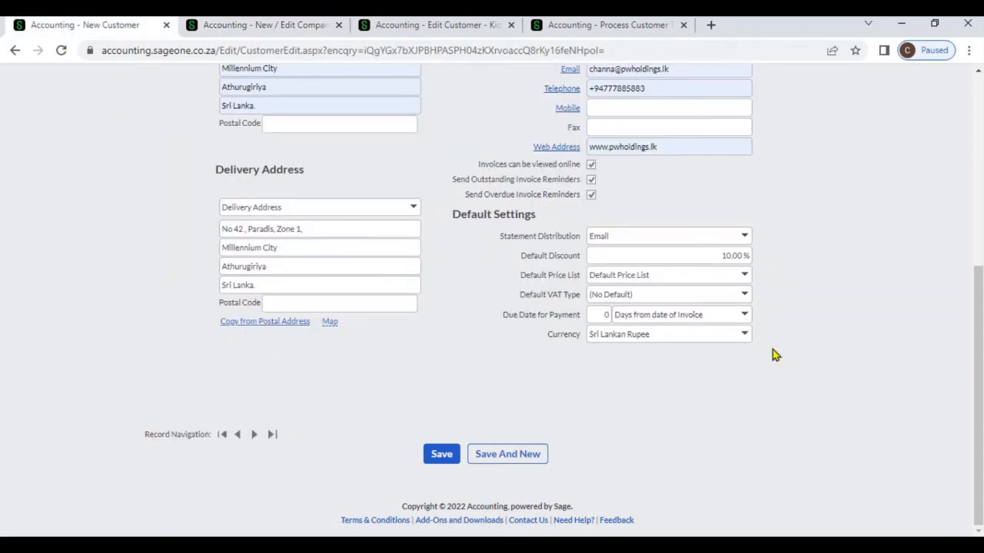
left_click(746, 297)
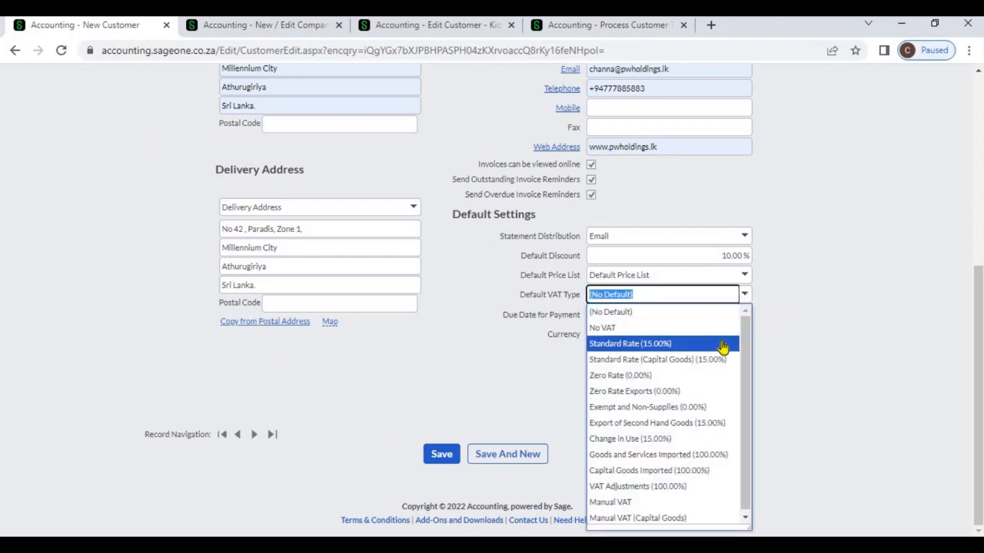
left_click(806, 356)
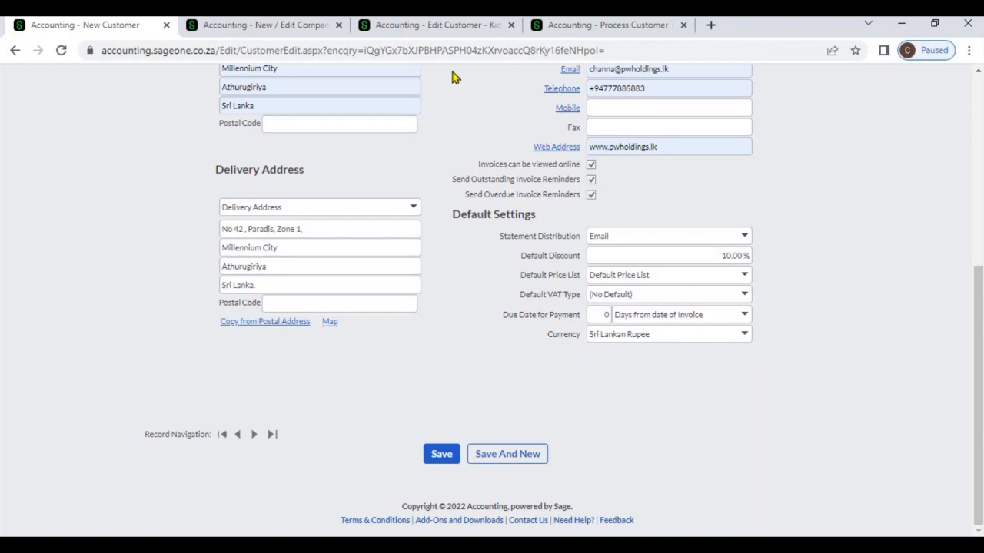
Step: Check the default VAT type on the Kid Zone (Pvt) Ltd customer record and open that customer's new invoice
left_click(431, 31)
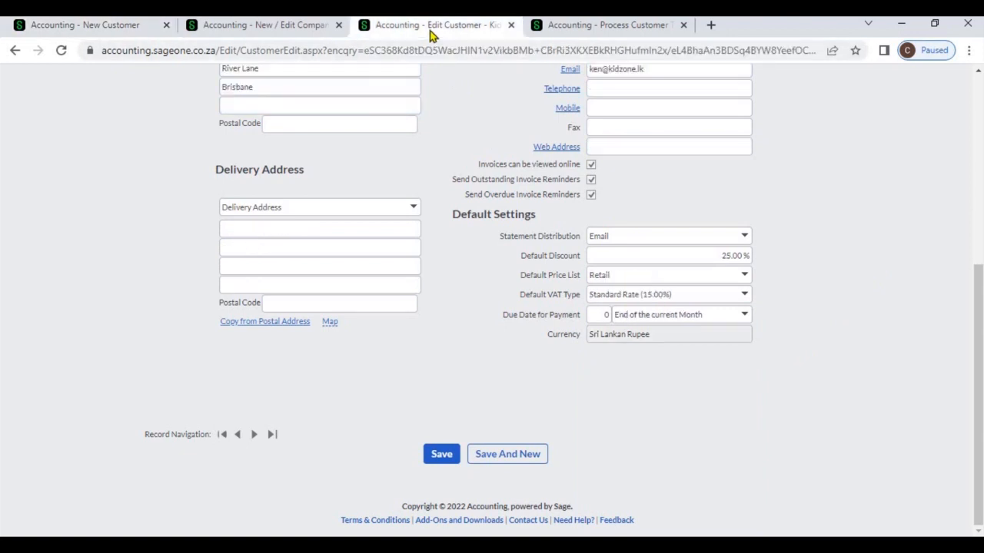
left_click(979, 137)
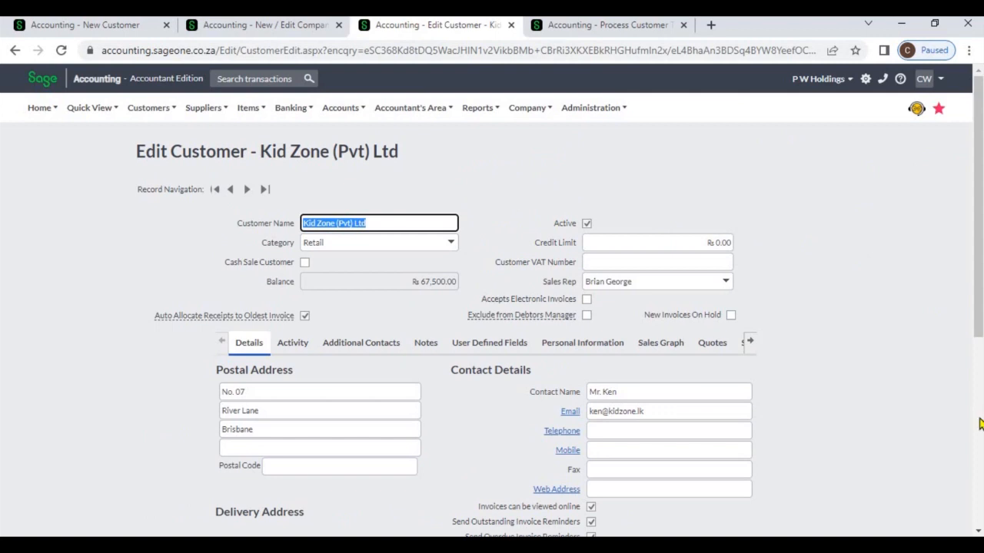
scroll(841, 358, "down", 5)
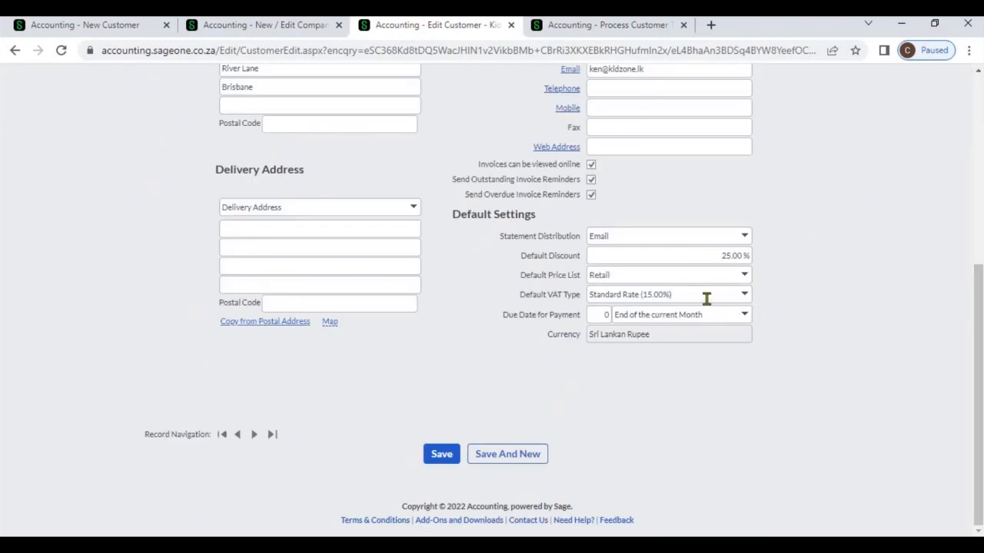
left_click(621, 29)
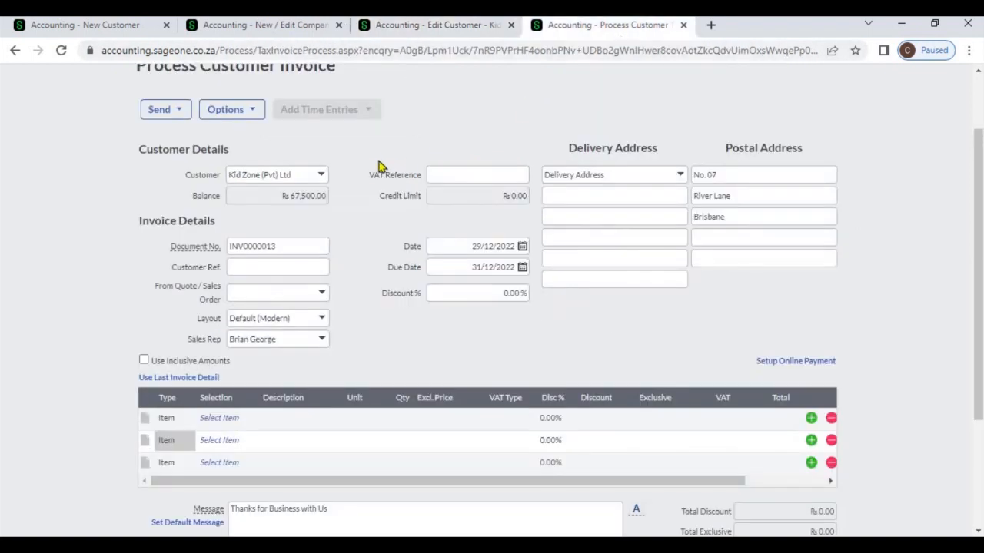
Step: Add the item SBCA to the first line of the Kid Zone (Pvt) Ltd invoice
left_click(322, 176)
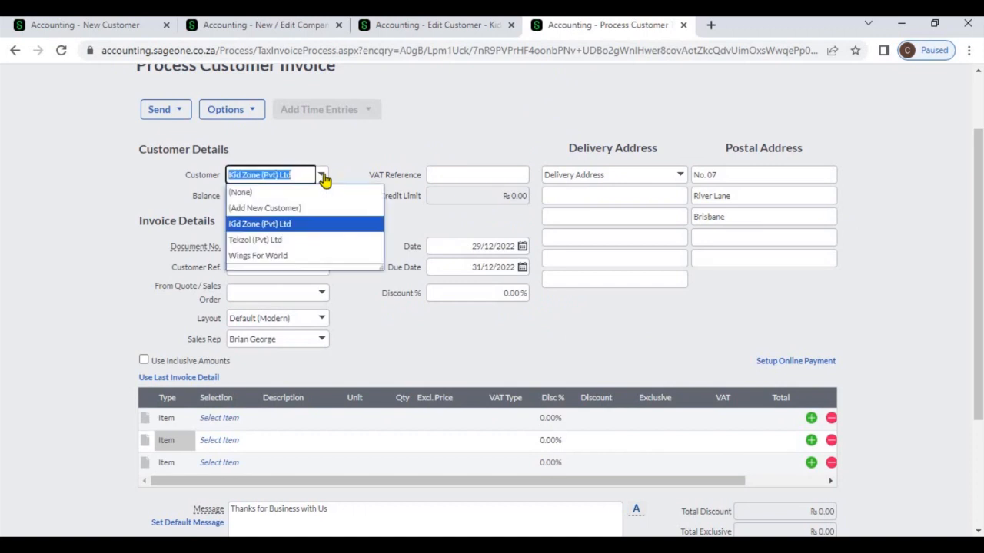
left_click(235, 418)
type("s")
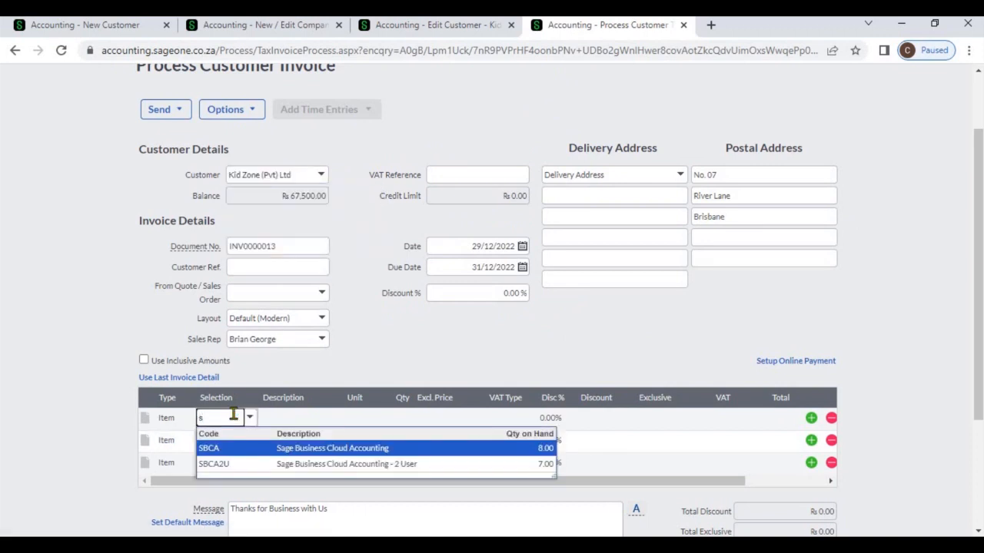
key("Return")
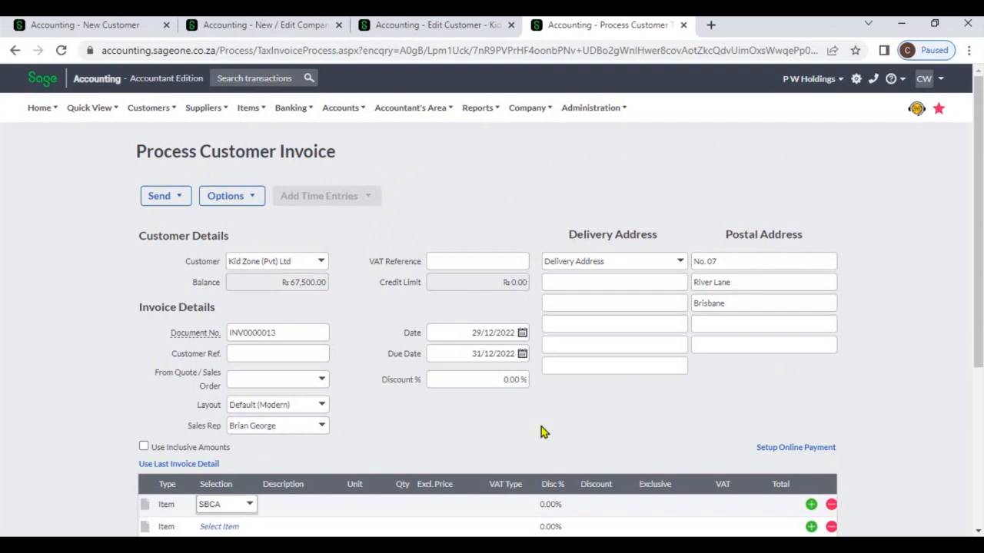
left_click(979, 532)
left_click(978, 532)
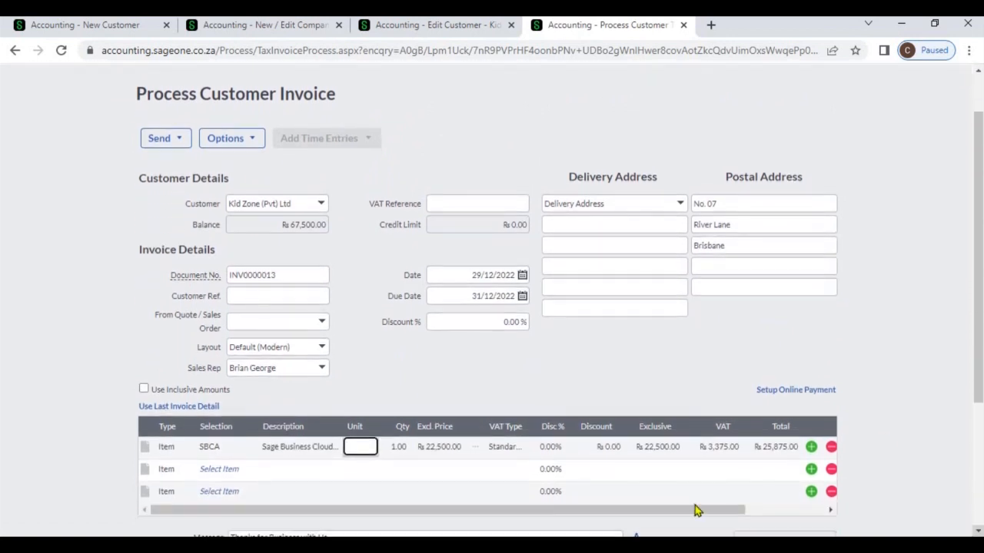
Step: Review the VAT type applied to the SBCA invoice line and the other VAT types available for it
left_click(504, 447)
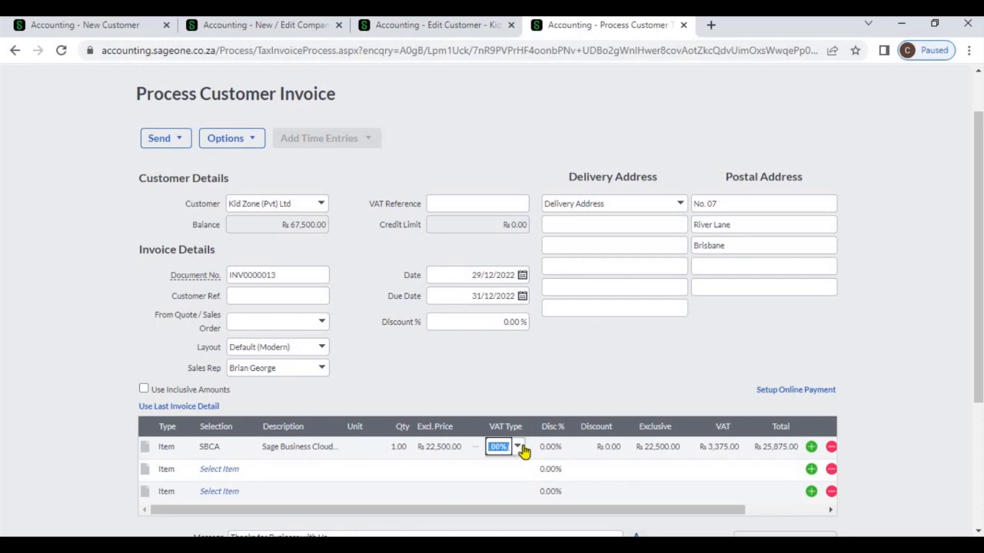
left_click(520, 447)
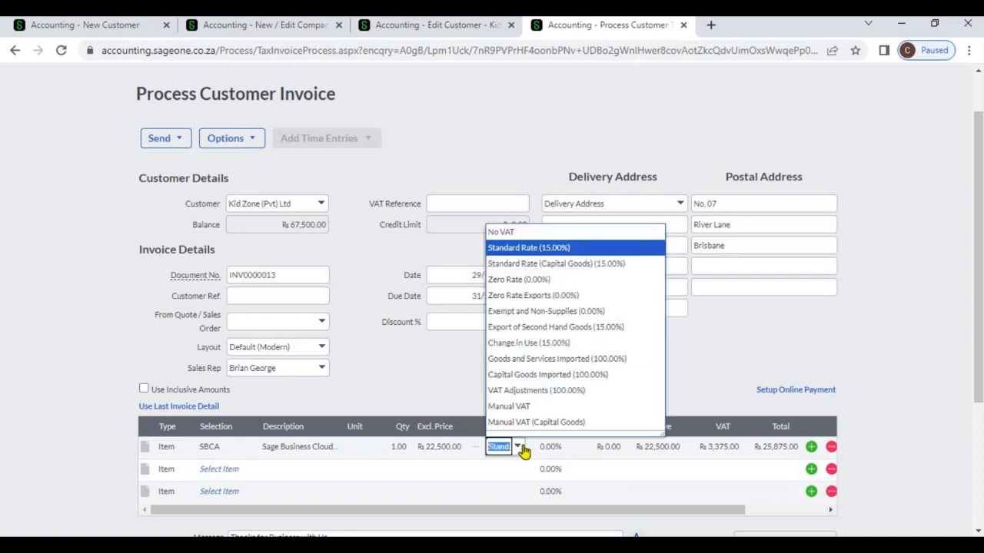
left_click(442, 394)
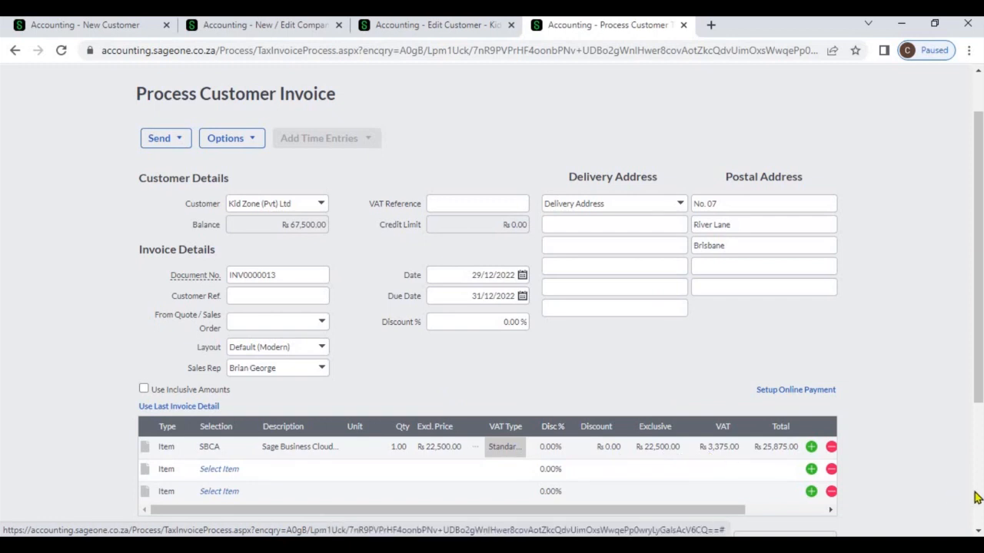
scroll(974, 498, "down", 3)
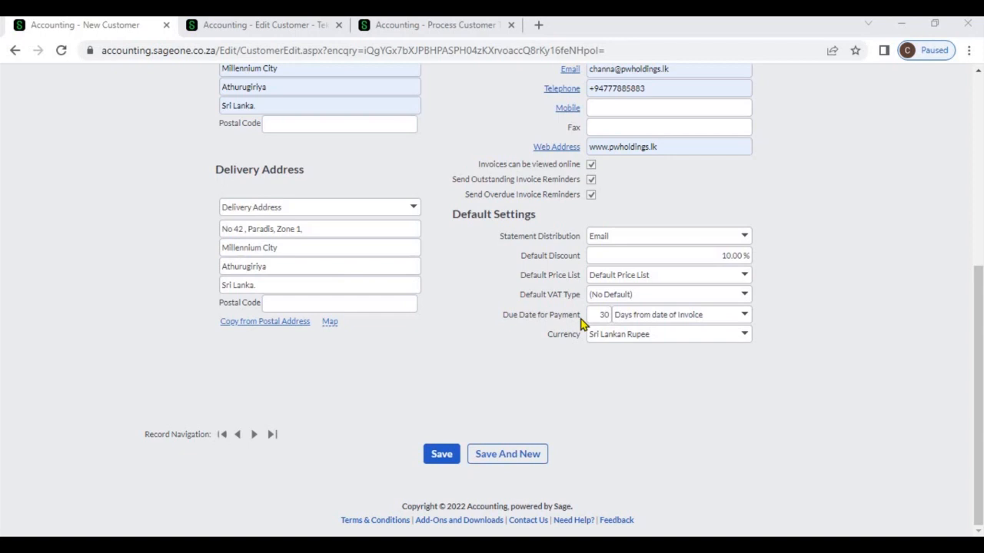
Step: Review the Due Date for Payment options available for the new customer
left_click(743, 317)
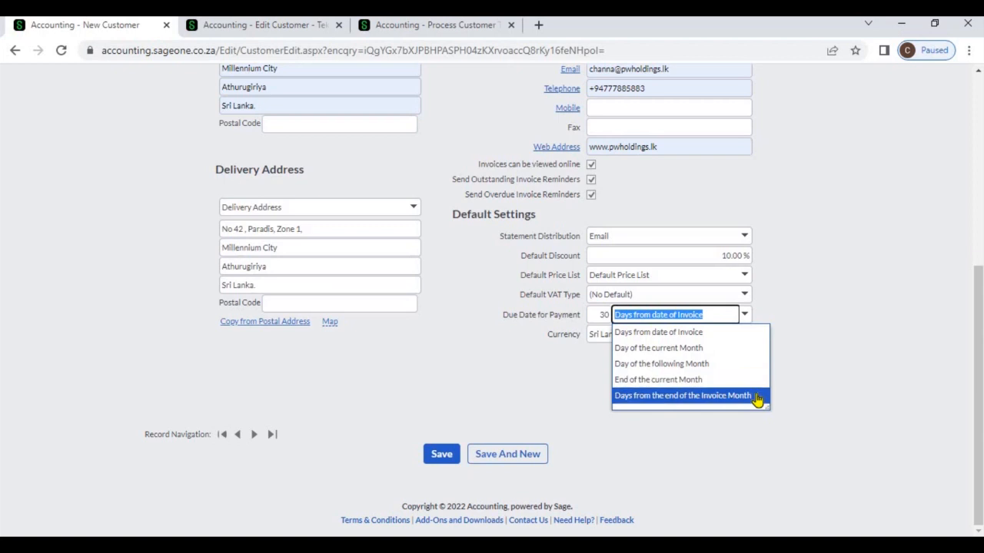
key("Up")
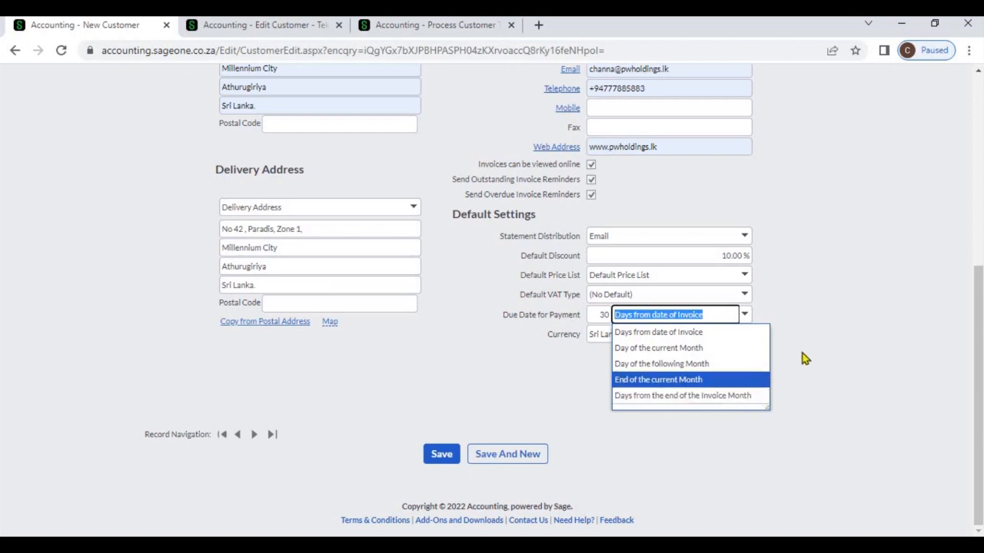
left_click(804, 358)
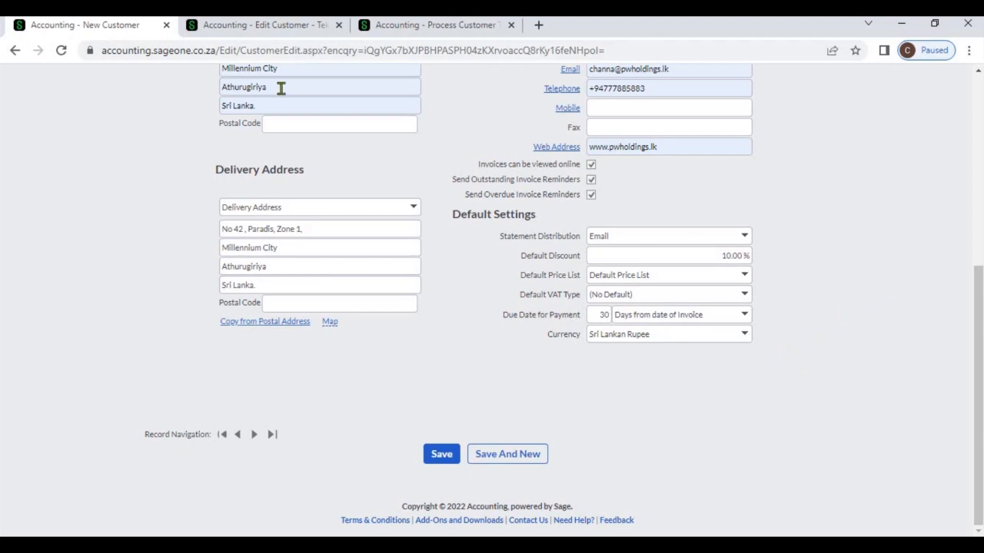
Step: Check the Due Date for Payment terms in the default settings of the Tekzol (Pvt) Ltd customer record
left_click(232, 29)
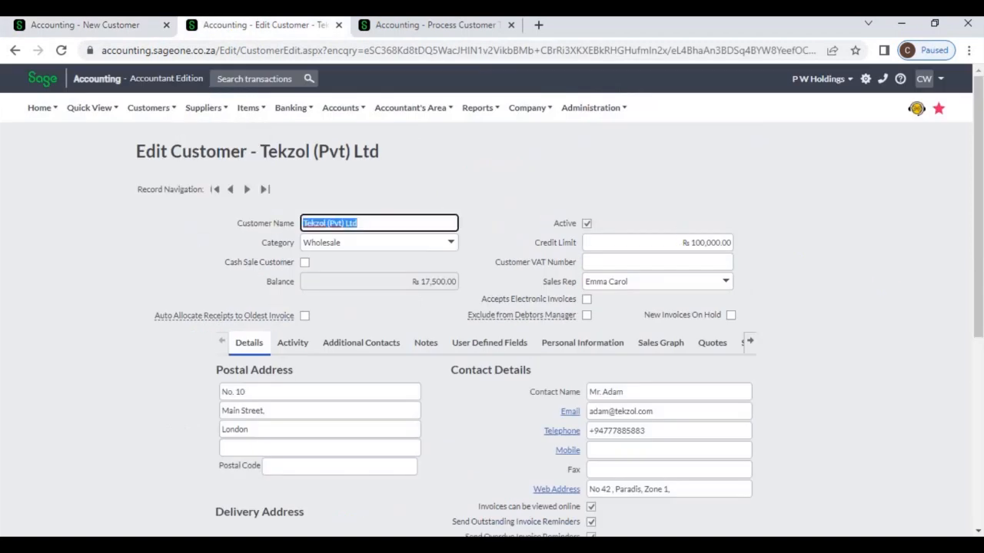
scroll(981, 372, "down", 5)
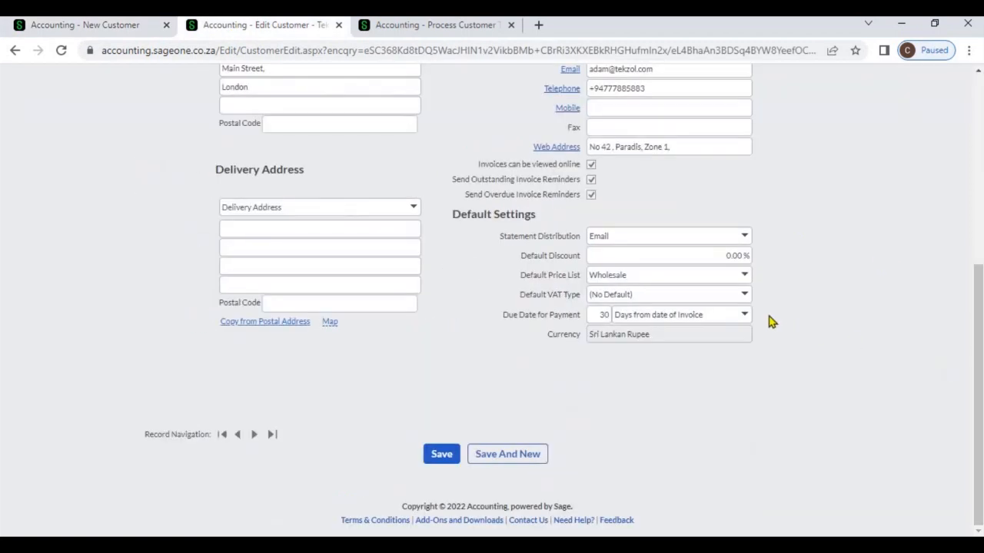
left_click(744, 321)
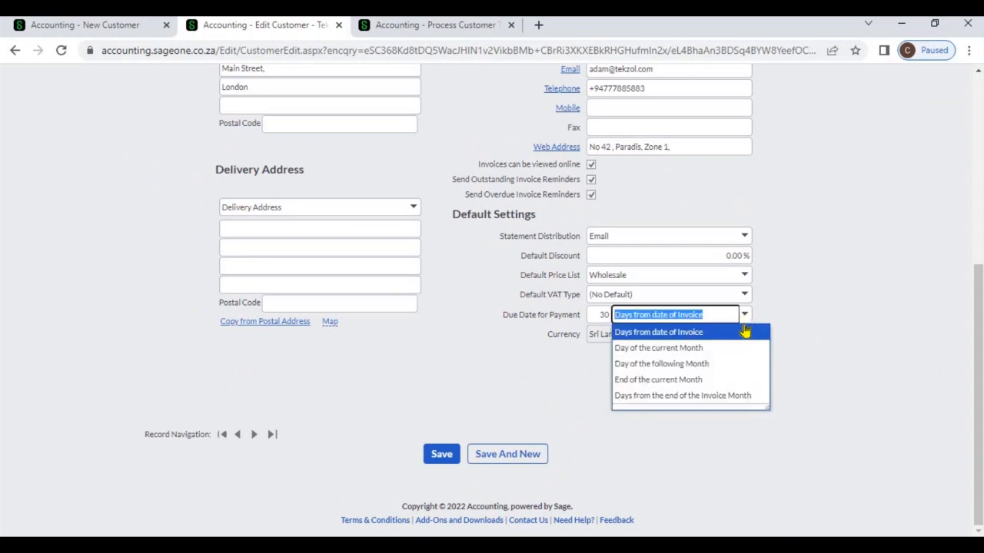
left_click(798, 307)
left_click(442, 455)
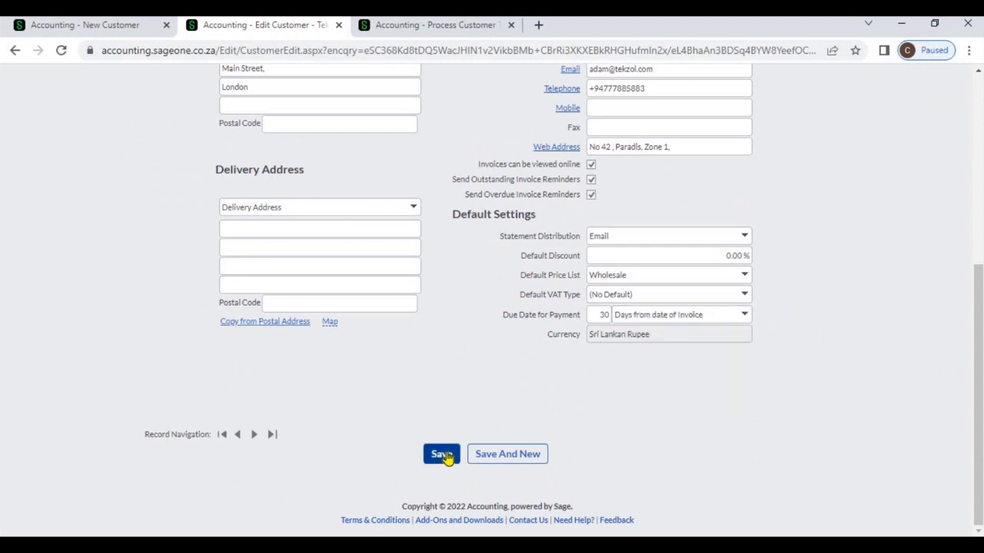
Step: Select Tekzol (Pvt) Ltd as the customer on the new invoice without invoicing its outstanding sales orders
left_click(407, 28)
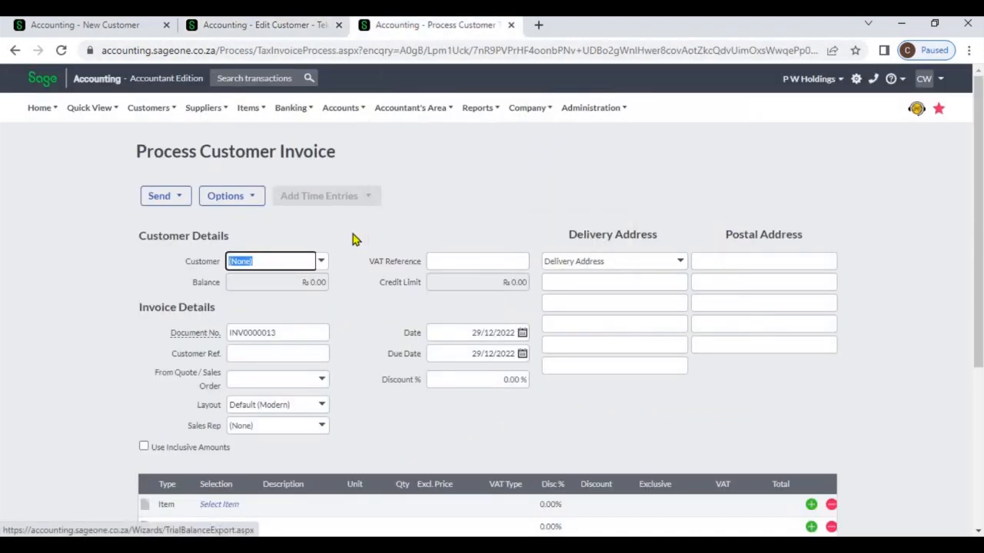
left_click(322, 262)
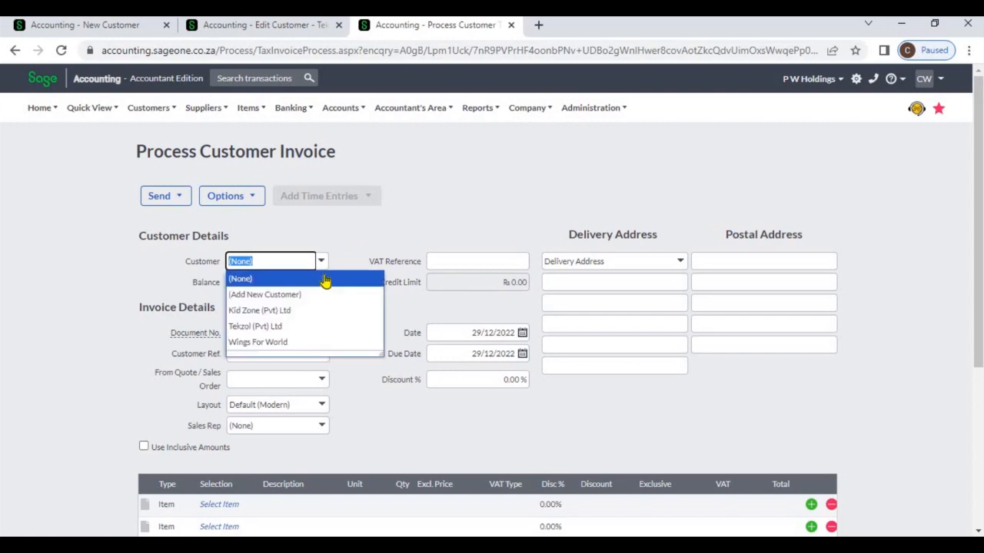
left_click(321, 332)
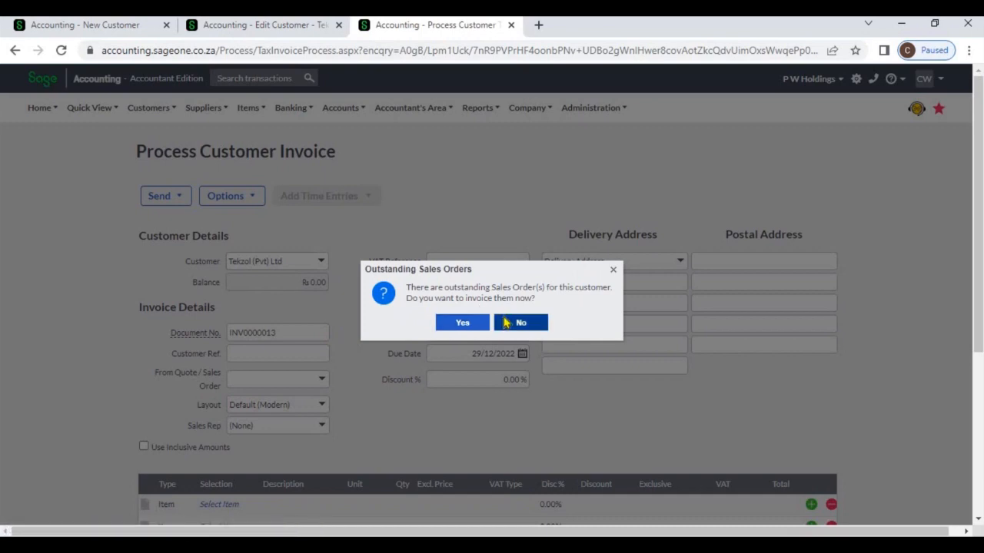
left_click(502, 323)
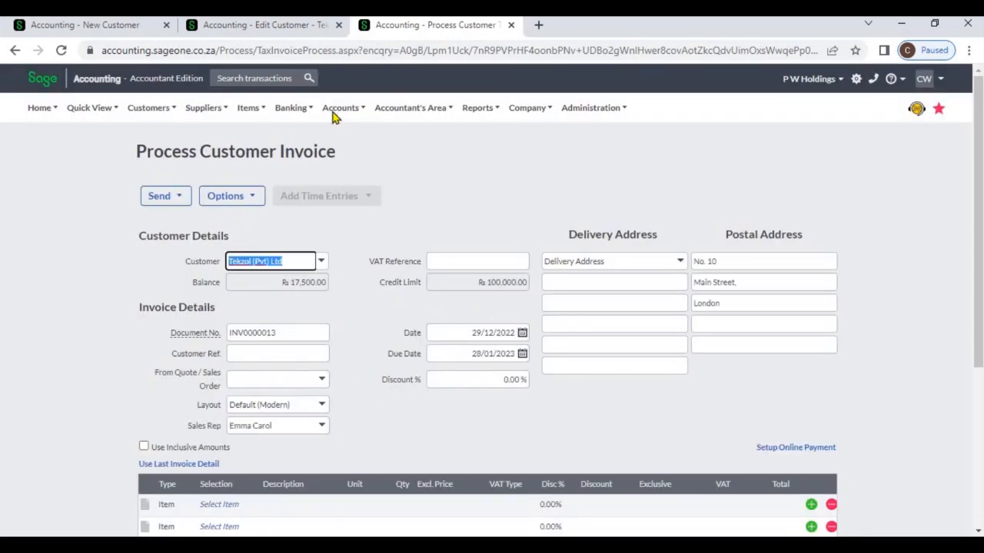
Step: Compare the payment terms on the Tekzol customer record with the due date on its new invoice
left_click(280, 31)
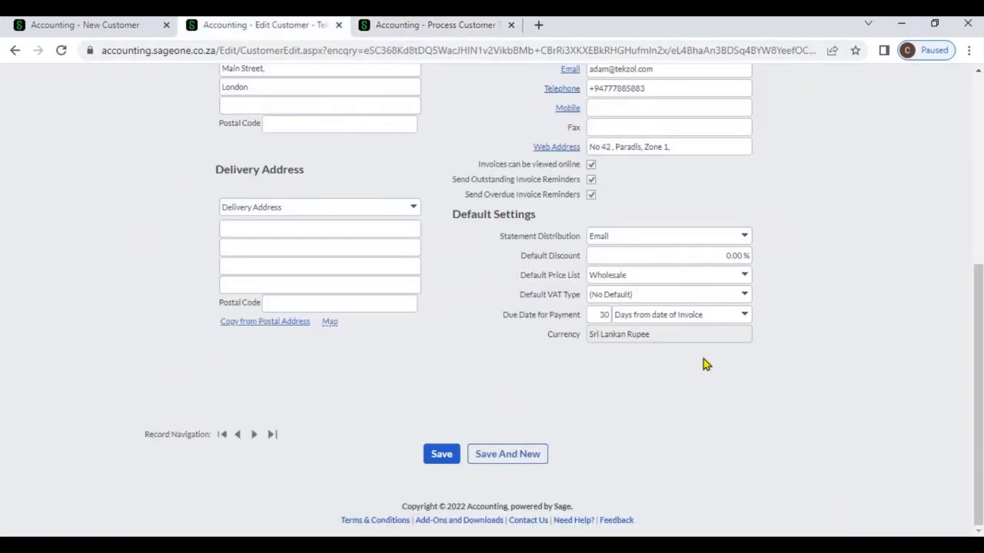
left_click(743, 318)
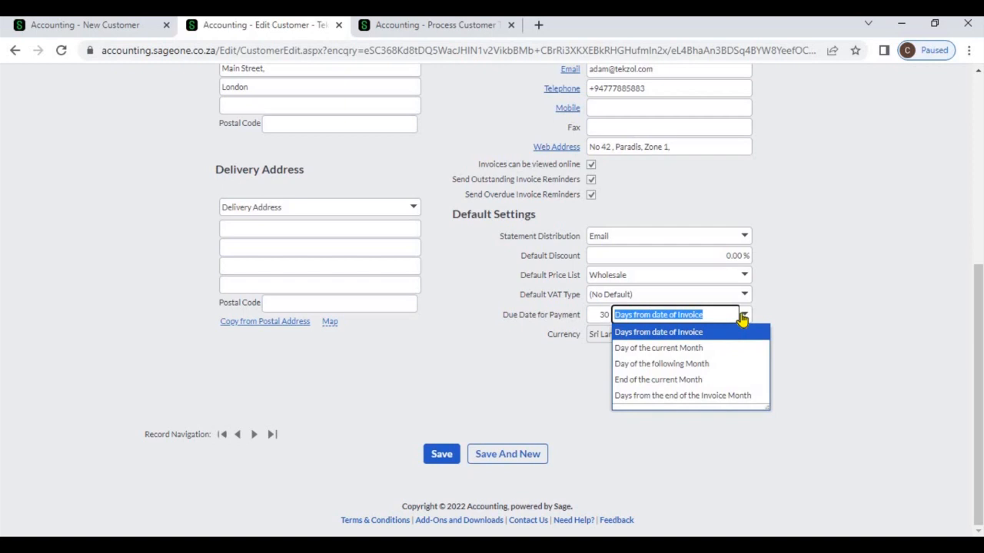
left_click(819, 294)
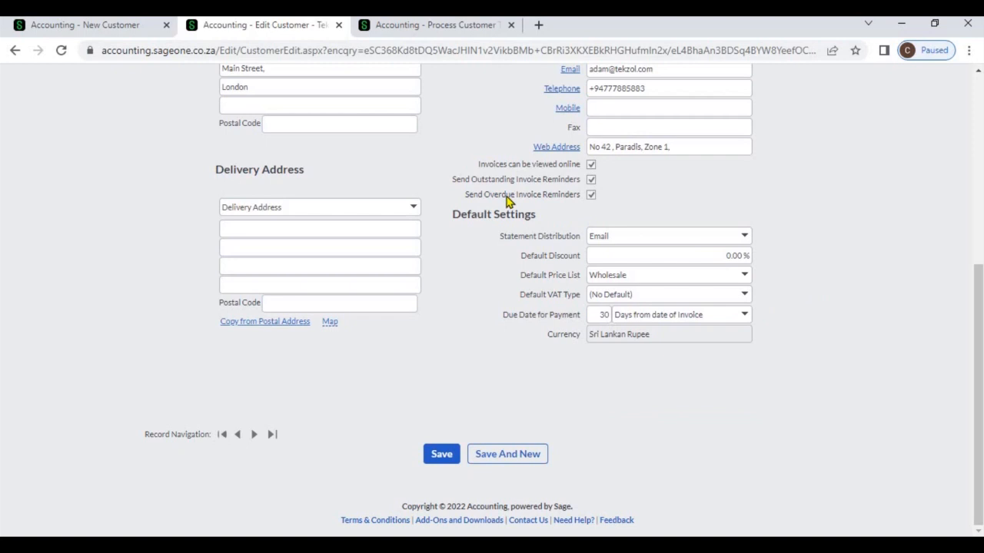
left_click(452, 31)
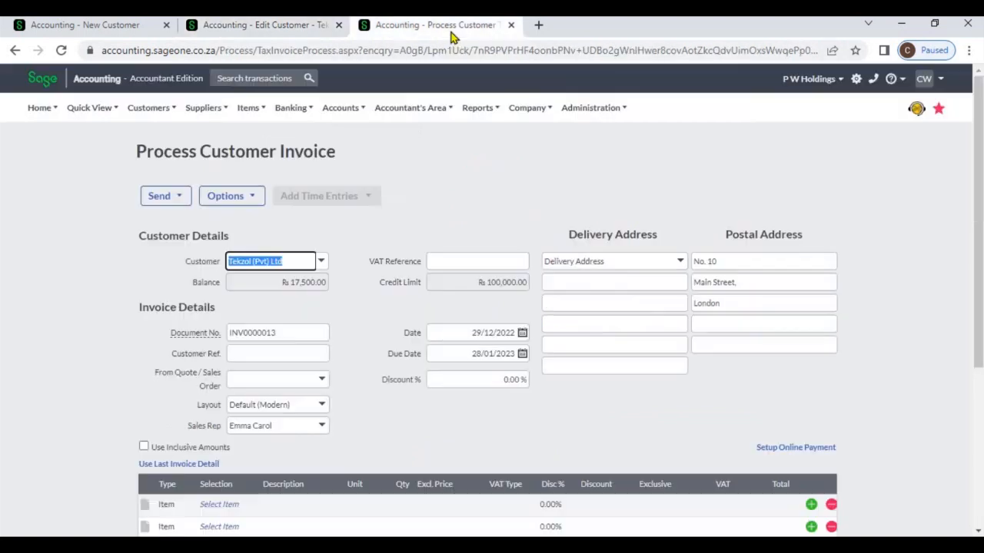
left_click(475, 356)
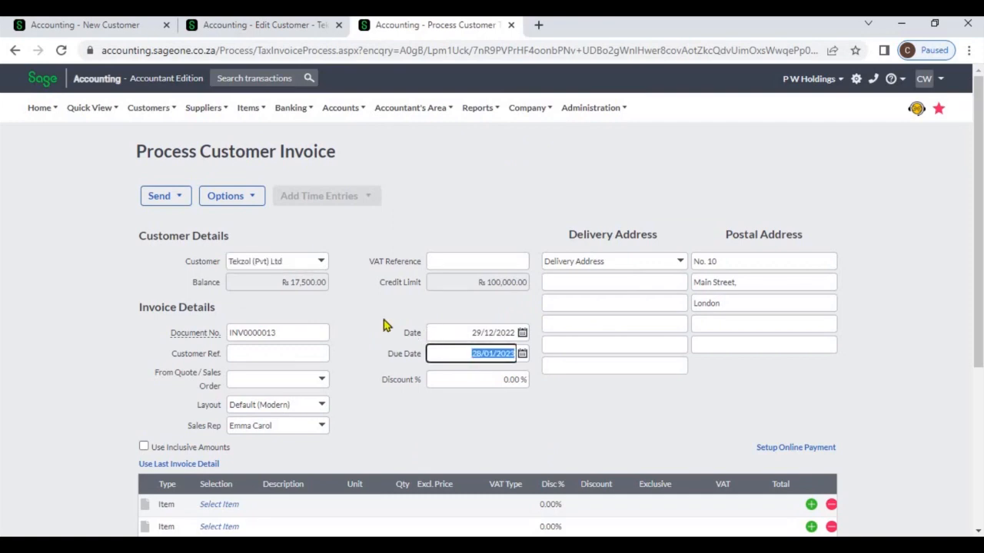
left_click(383, 321)
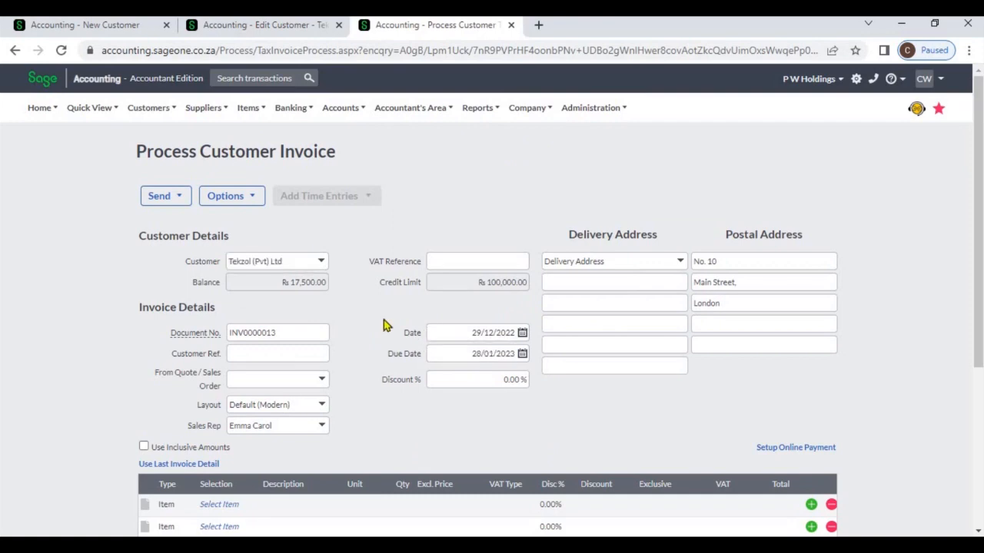
Step: Set Tekzol's Due Date for Payment to 31, Day of the current Month, on the customer record
left_click(304, 28)
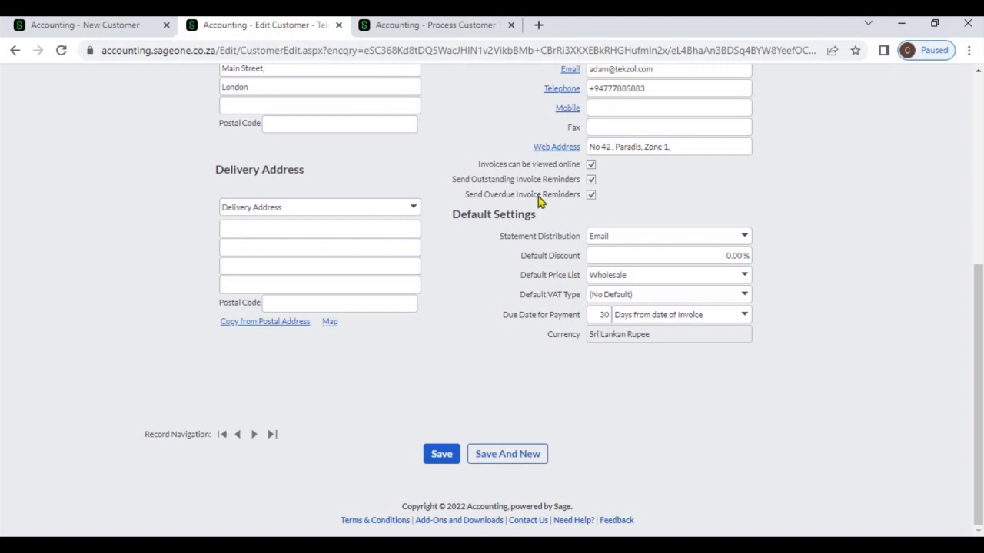
left_click(744, 315)
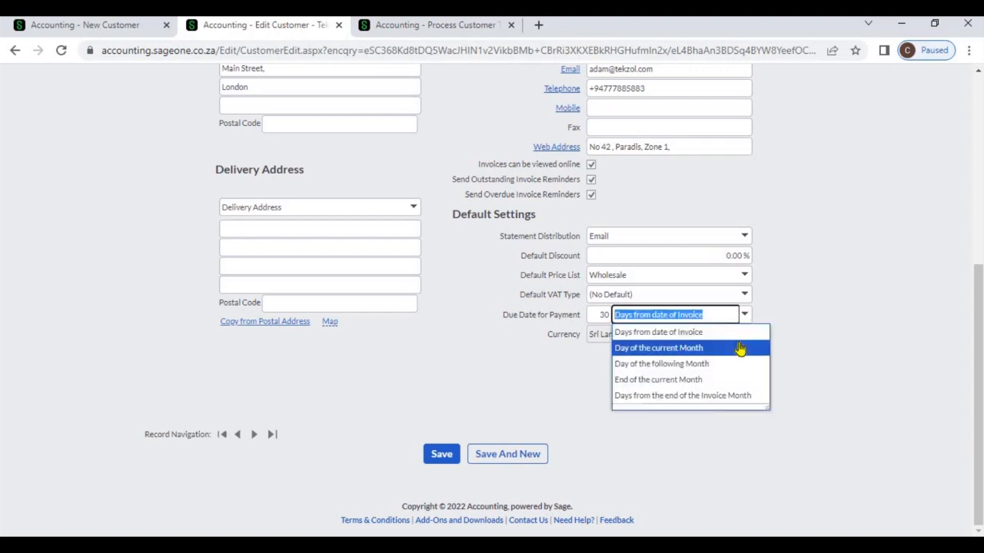
left_click(740, 349)
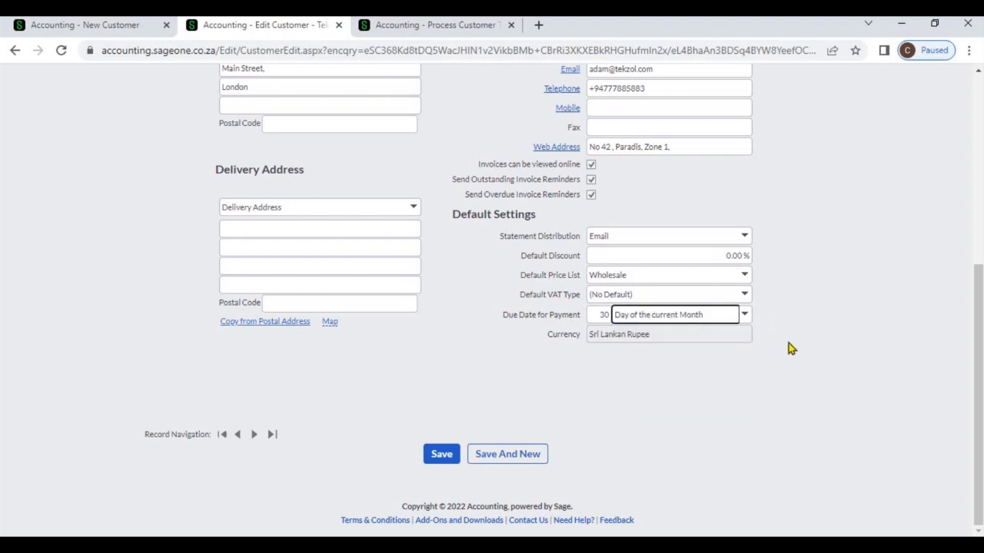
left_click(789, 343)
left_click(613, 316)
double_click(606, 315)
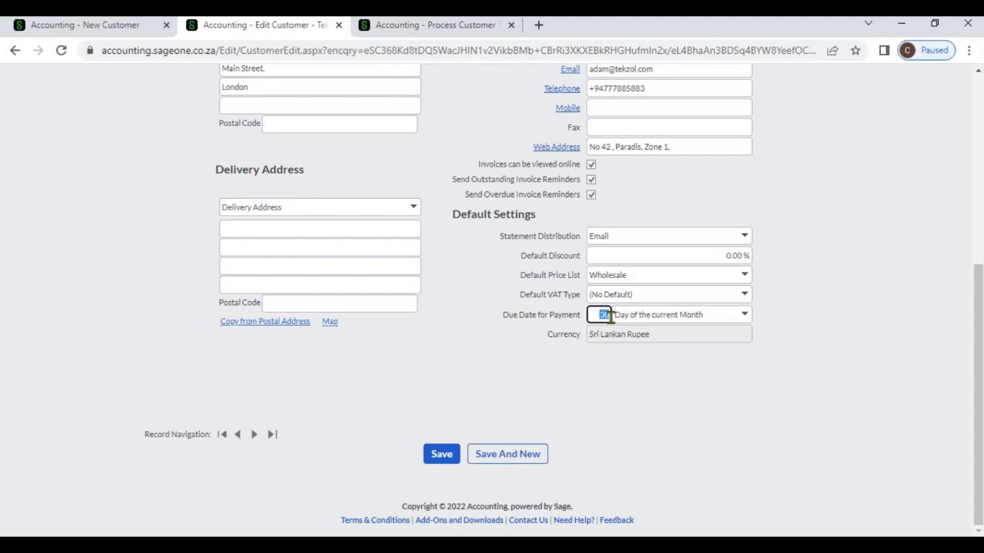
type("31")
left_click(705, 380)
Step: Set Tekzol's Due Date for Payment to 10, Day of the following Month, and save the customer record
left_click(746, 316)
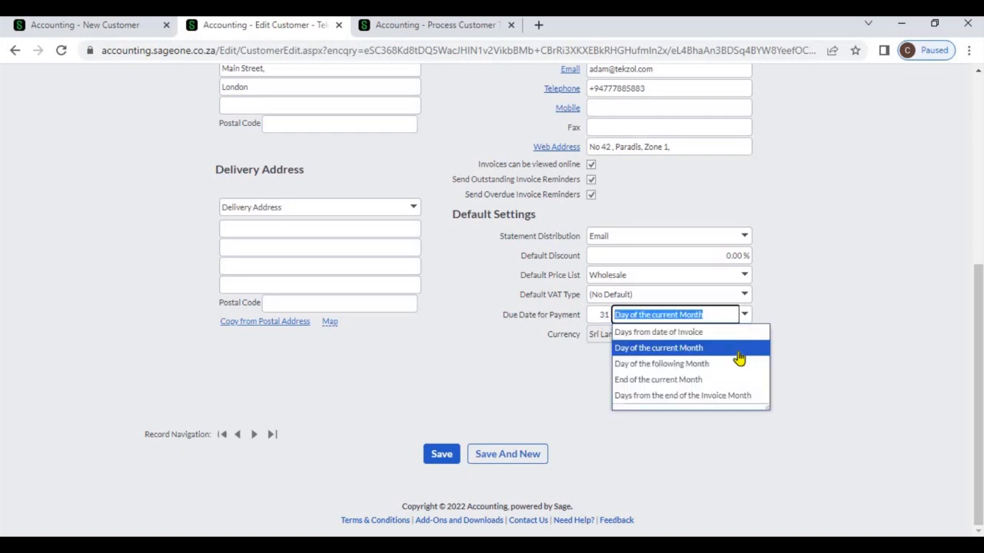
left_click(740, 364)
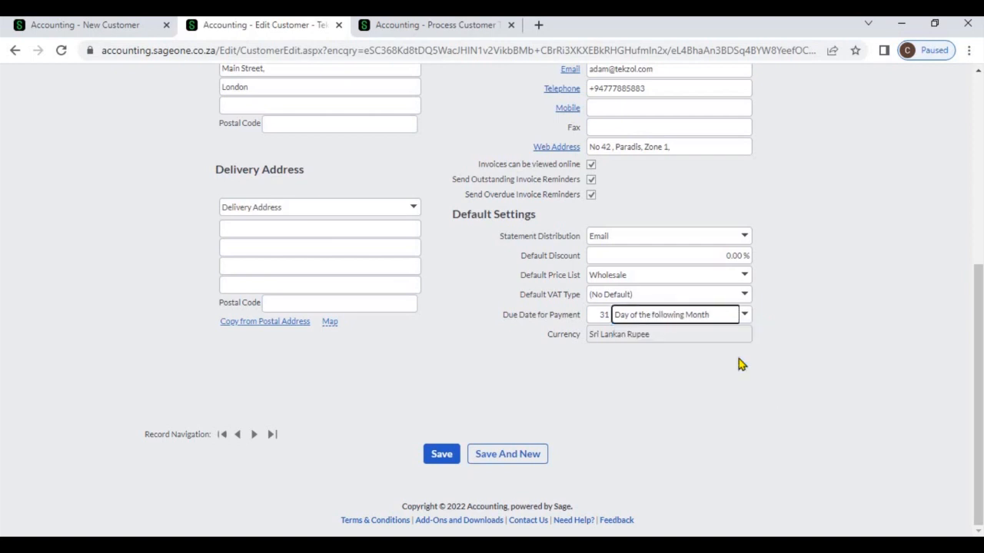
left_click(602, 316)
type("10")
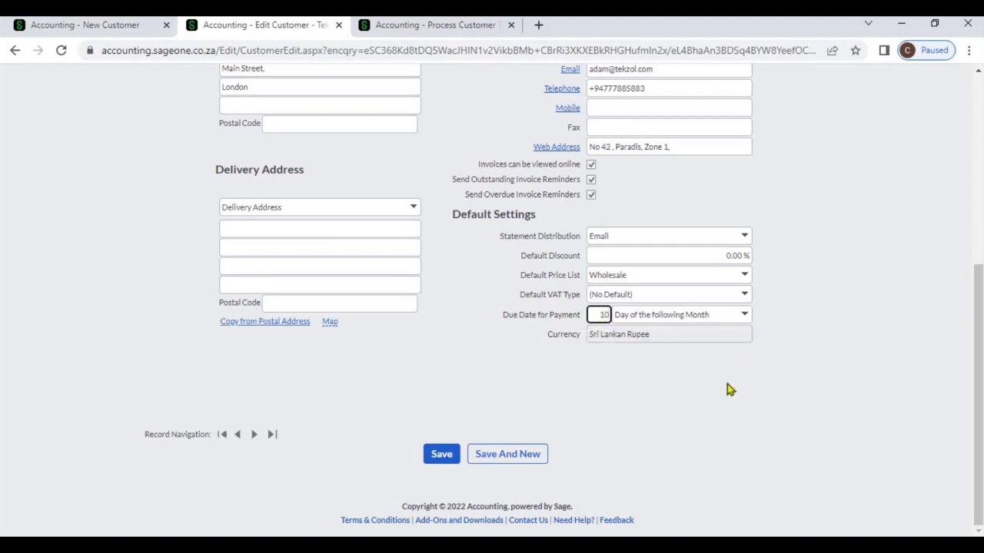
left_click(727, 388)
left_click(452, 454)
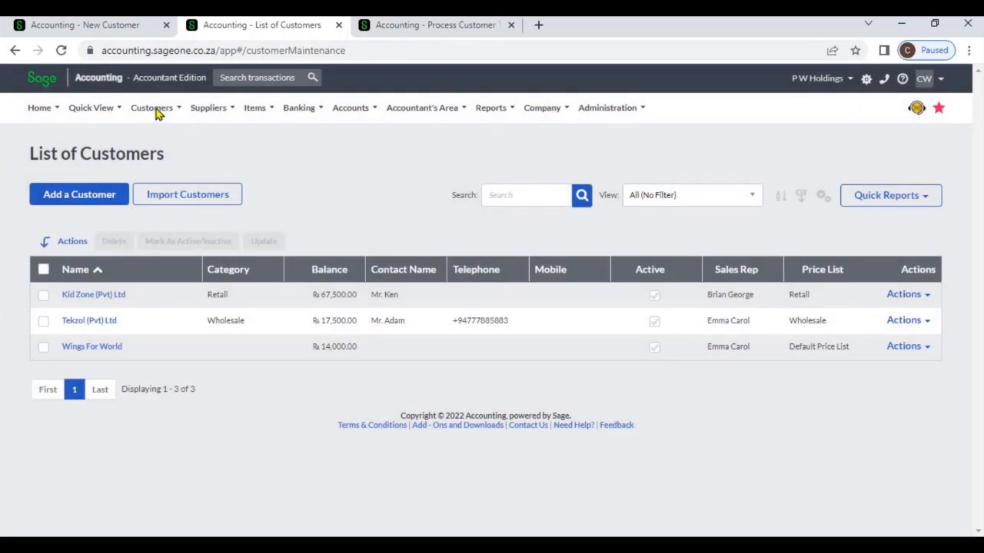
Step: Open the list of customer tax invoices
left_click(158, 110)
mouse_move(166, 181)
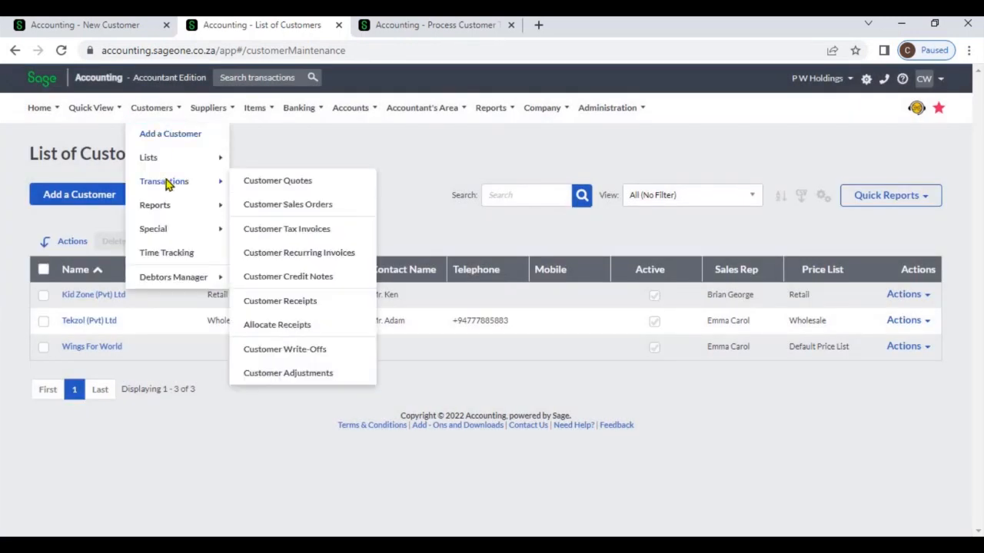
left_click(273, 228)
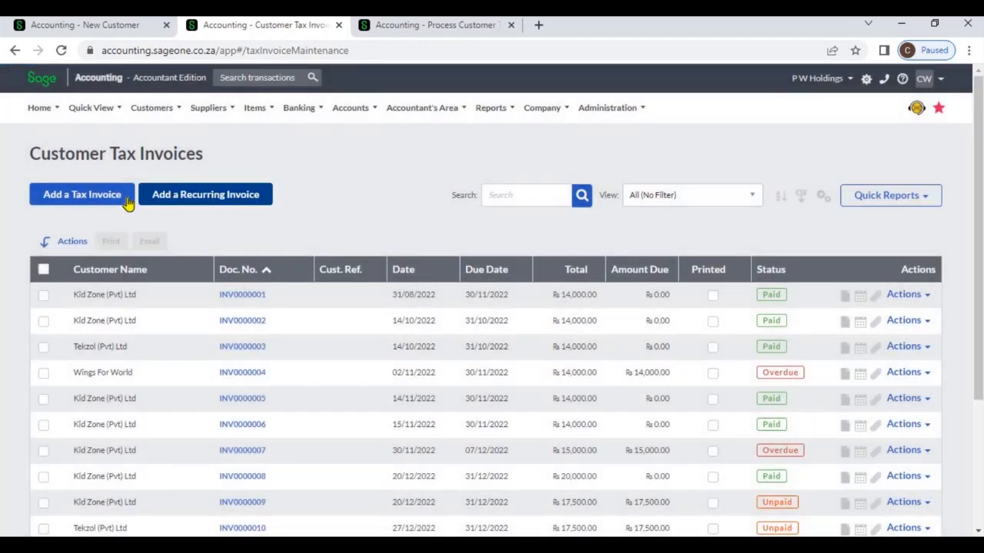
Step: Start a new tax invoice for Tekzol (Pvt) Ltd without invoicing its outstanding sales orders, and check the resulting due date
left_click(128, 202)
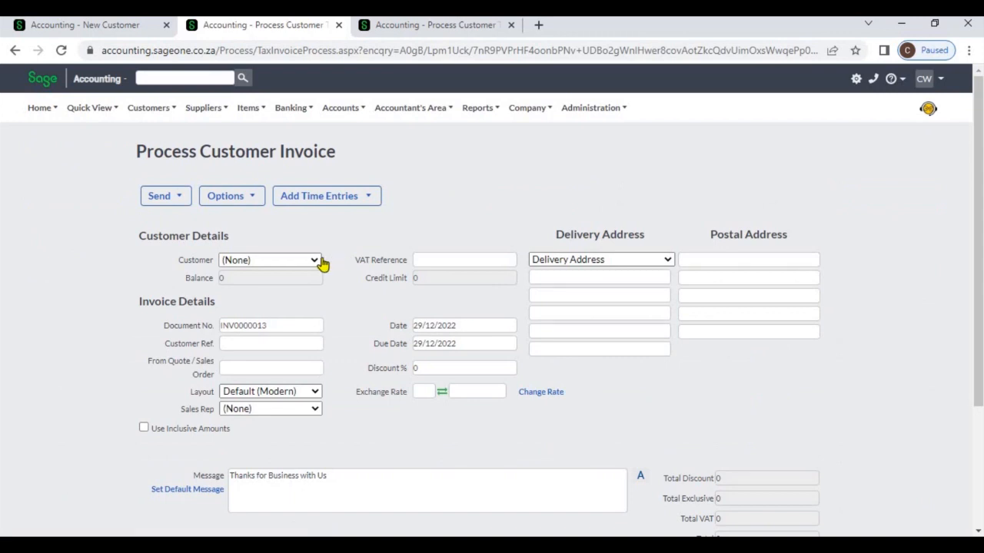
left_click(323, 263)
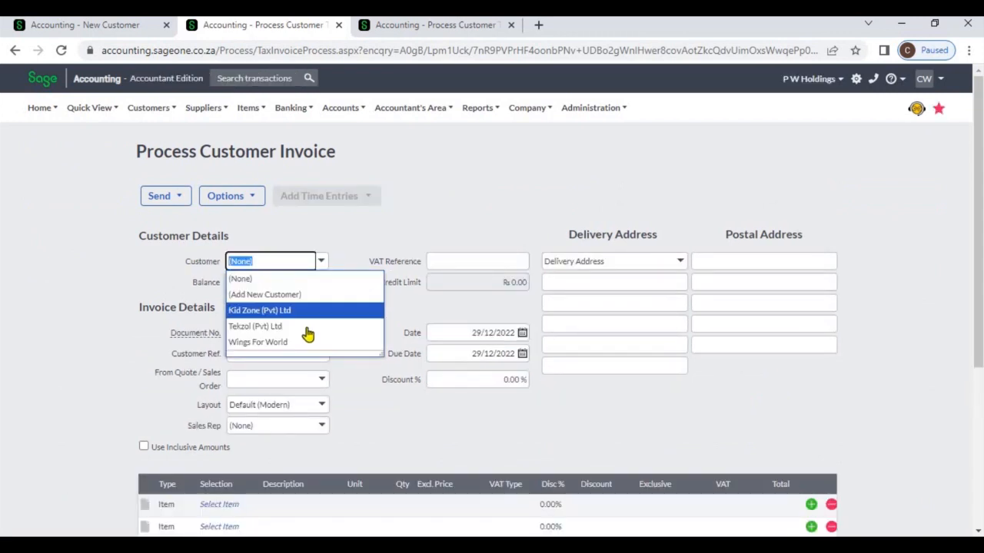
left_click(310, 326)
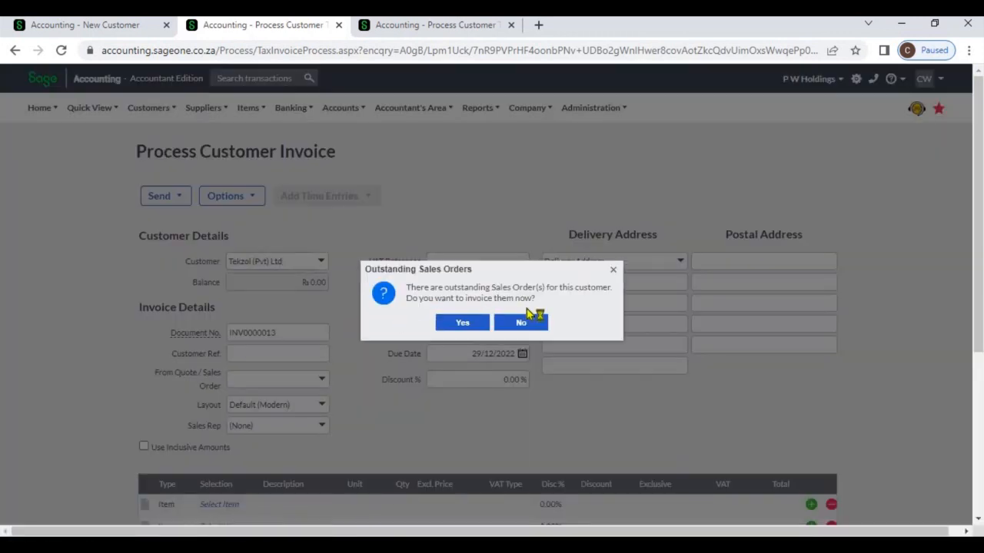
left_click(530, 322)
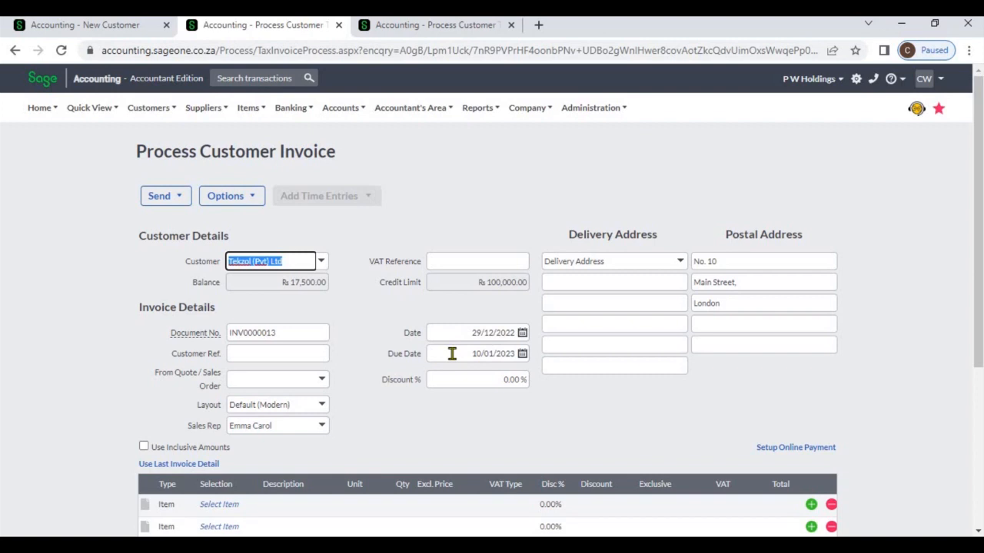
left_click(452, 353)
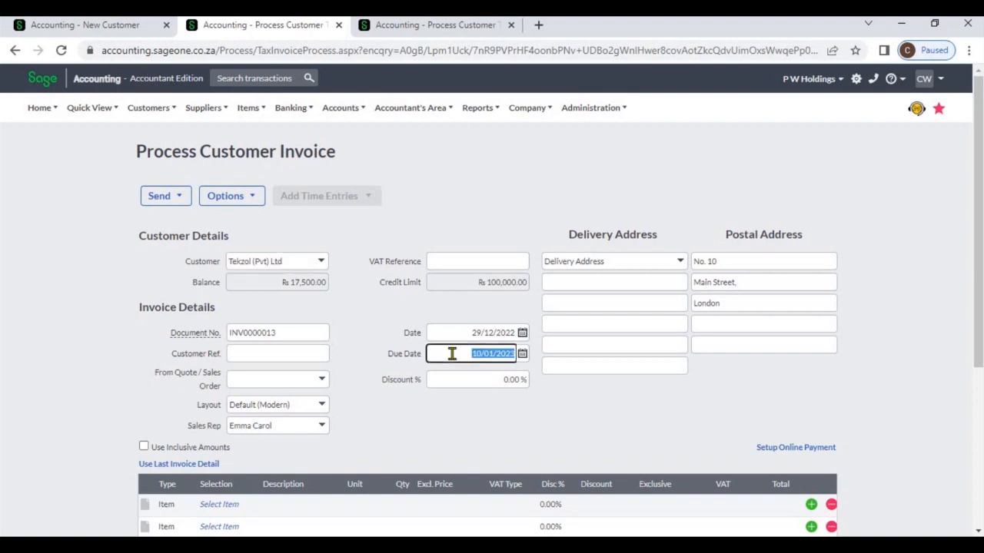
left_click(342, 284)
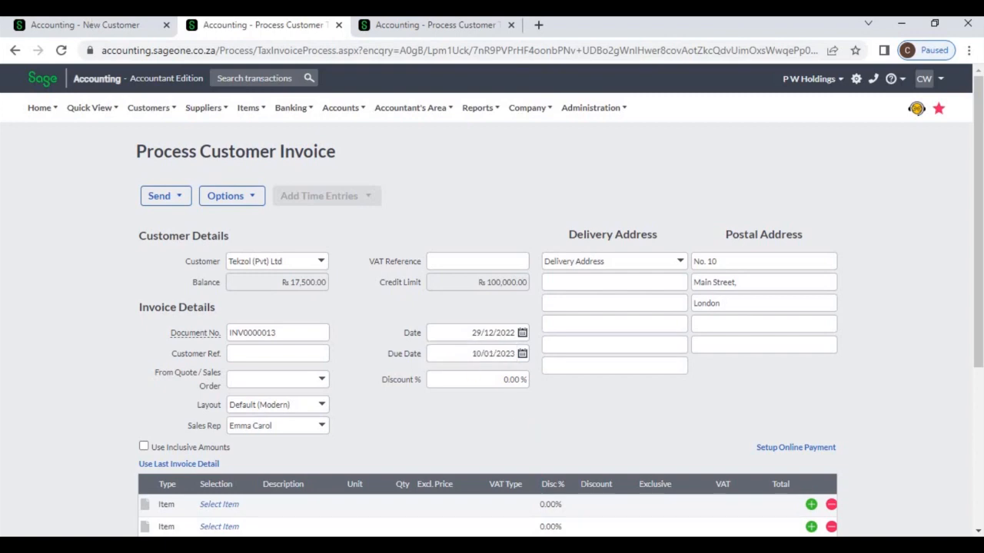
Step: Return to the new customer record and review the available Due Date for Payment and Currency options without changing them
left_click(89, 26)
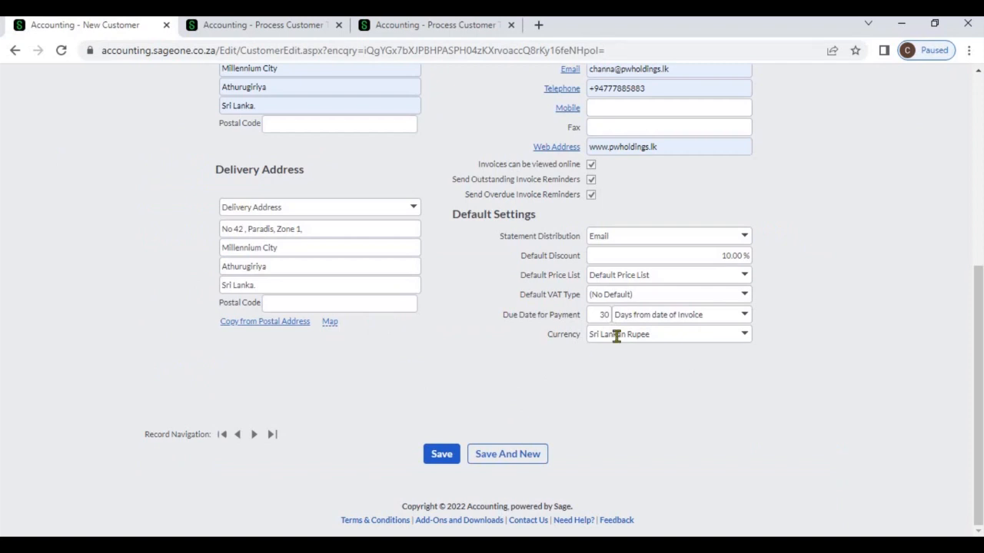
left_click(746, 317)
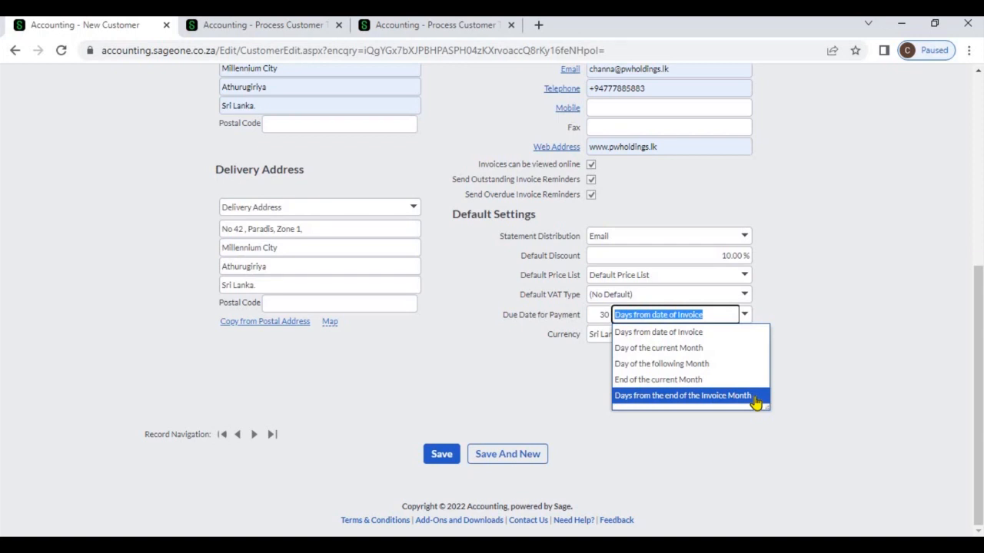
left_click(839, 384)
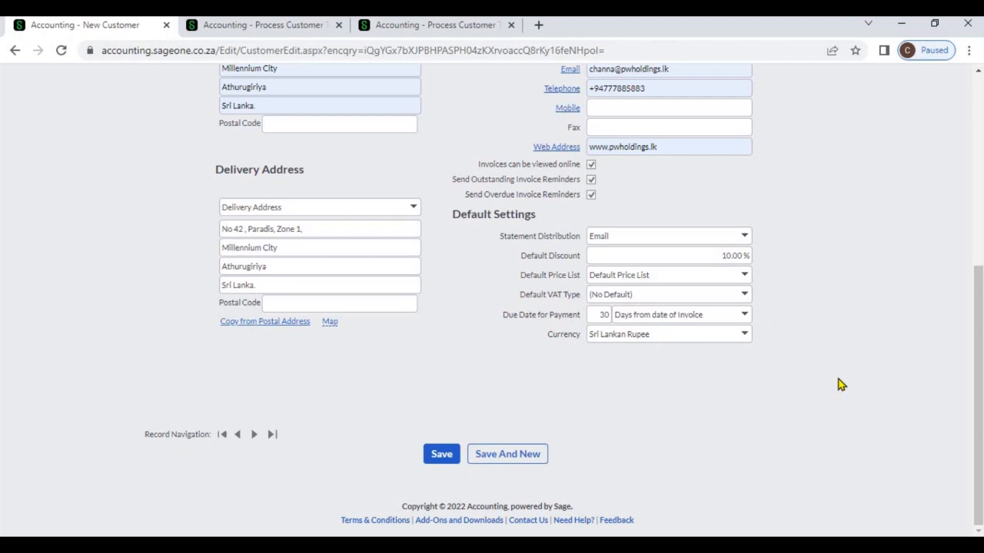
left_click(744, 343)
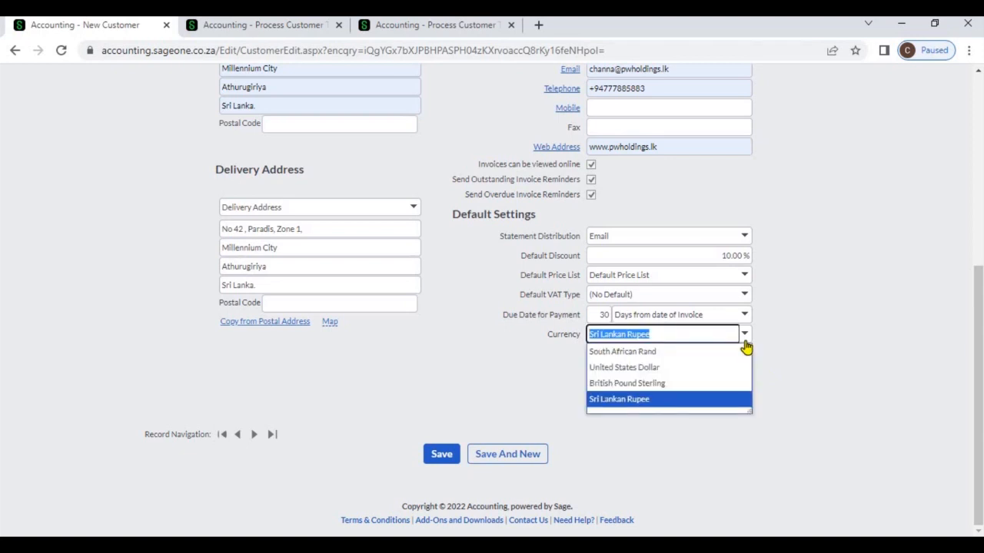
left_click(795, 352)
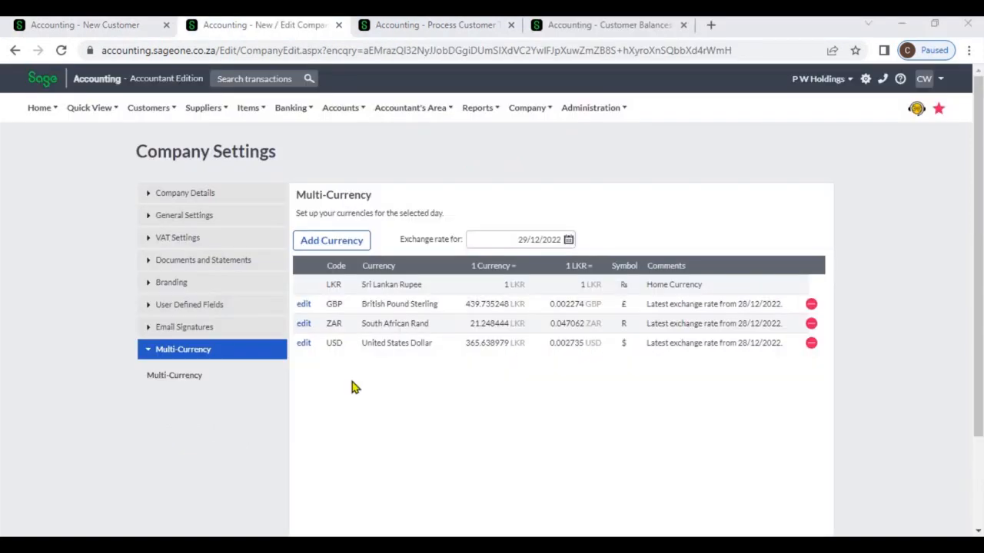
Step: Inspect the Add Currency dialog in the company's Multi-Currency settings and close it without adding a currency
left_click(339, 242)
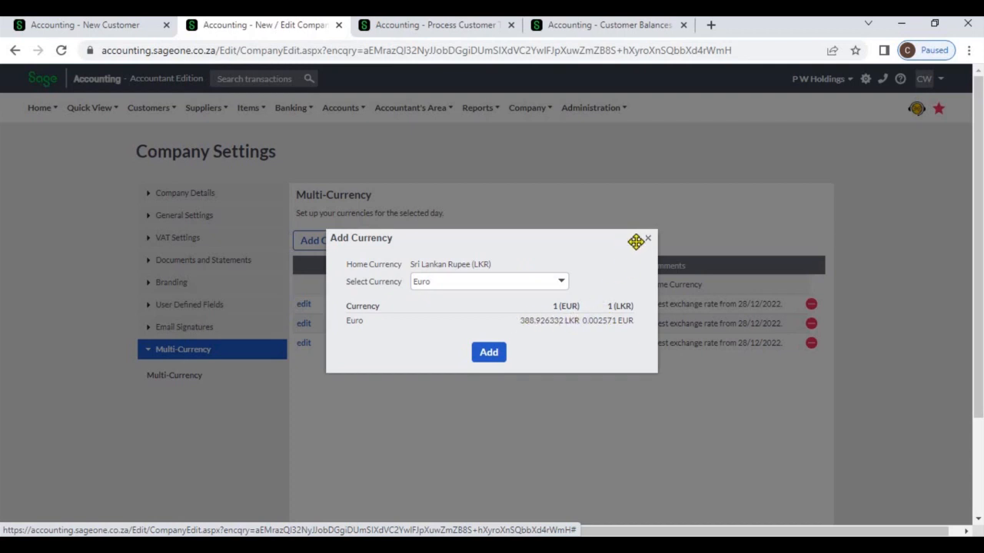
left_click(648, 239)
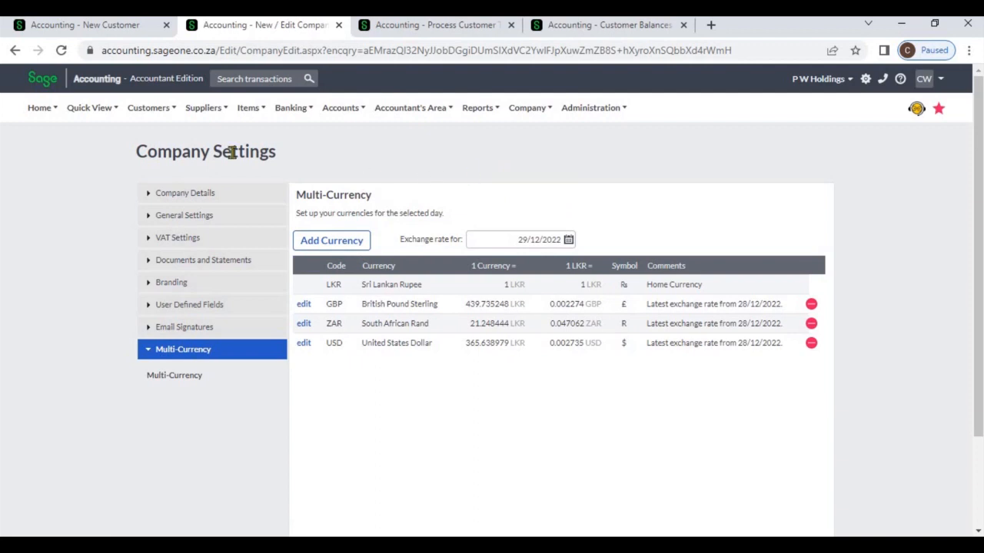
Step: Review the Currency choices on the new customer record and check the currency shown on its opening balance and credit limit
left_click(121, 30)
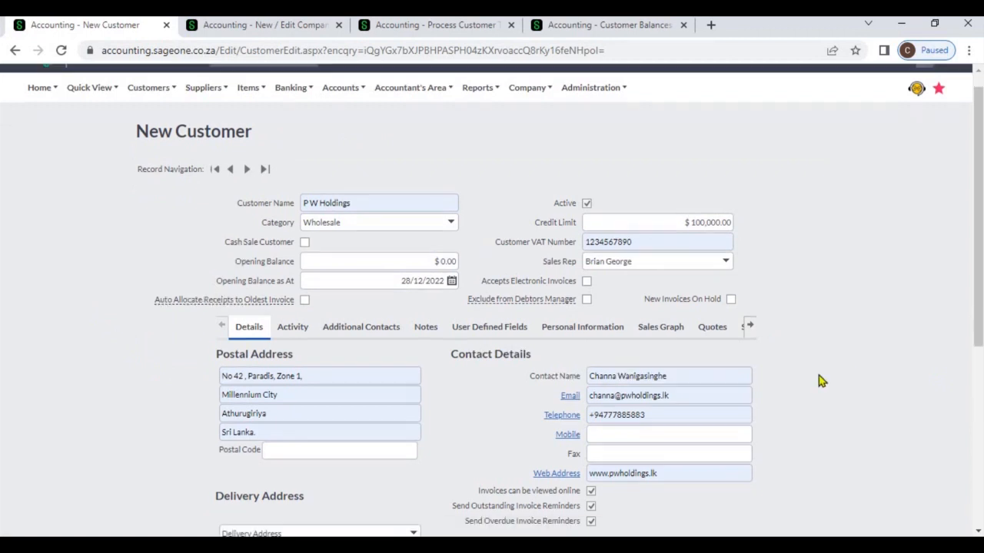
scroll(819, 375, "down", 5)
left_click(745, 336)
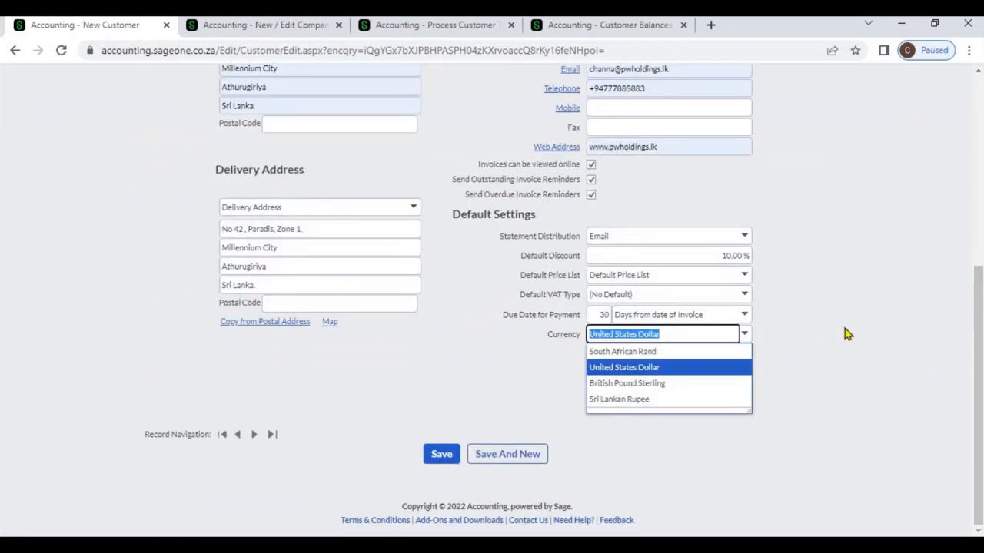
left_click(845, 330)
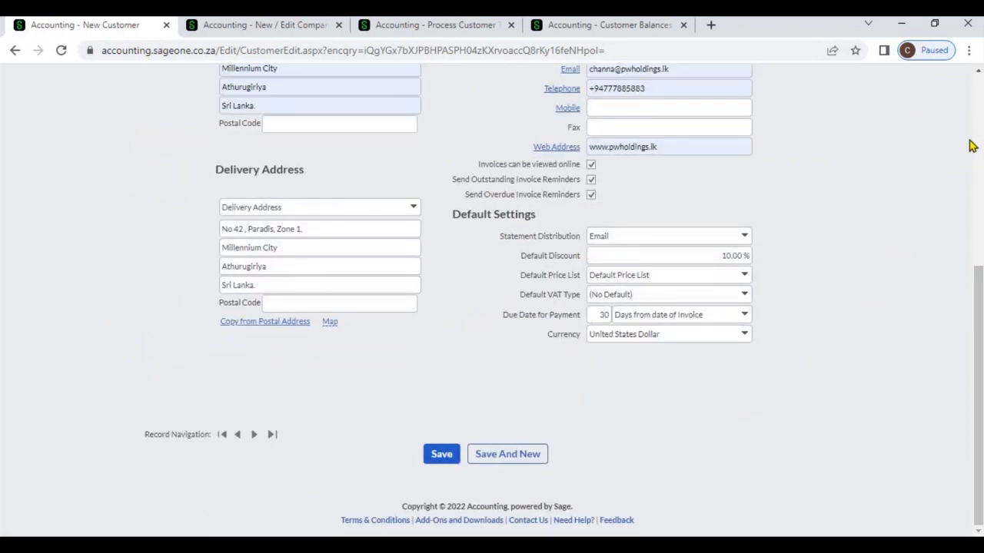
scroll(977, 144, "up", 5)
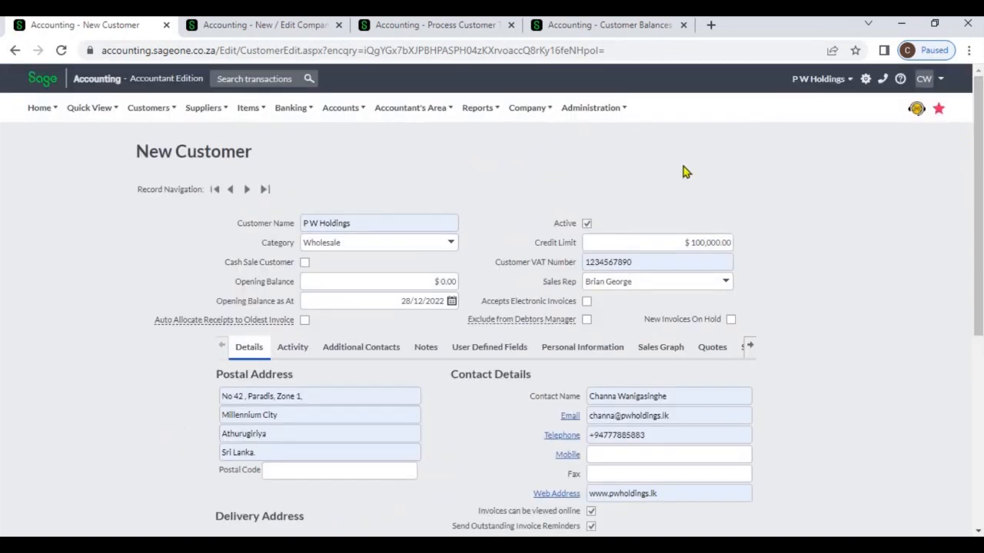
Step: Select Allied (Pvt) Ltd as the customer on the blank invoice and check its balance currency and exchange rate
left_click(413, 31)
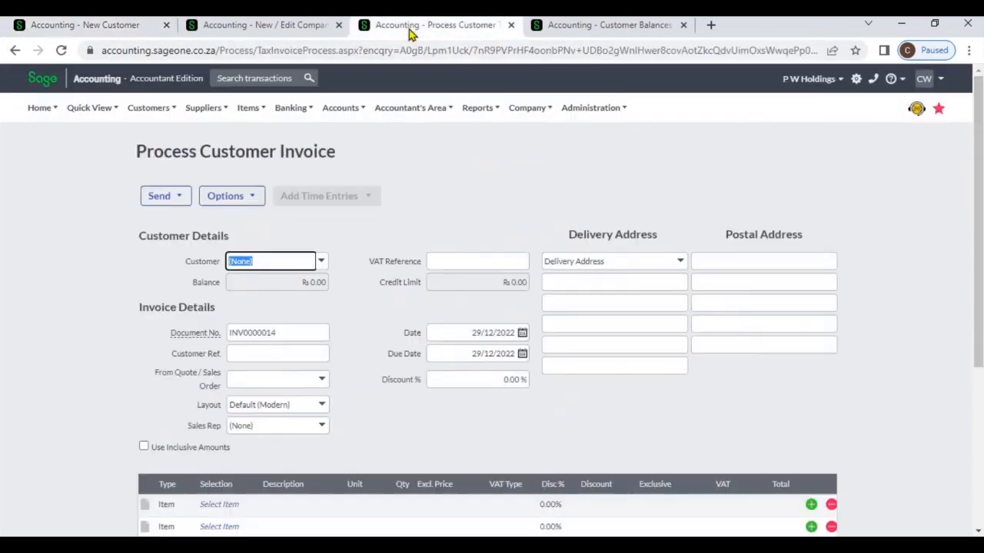
left_click(323, 264)
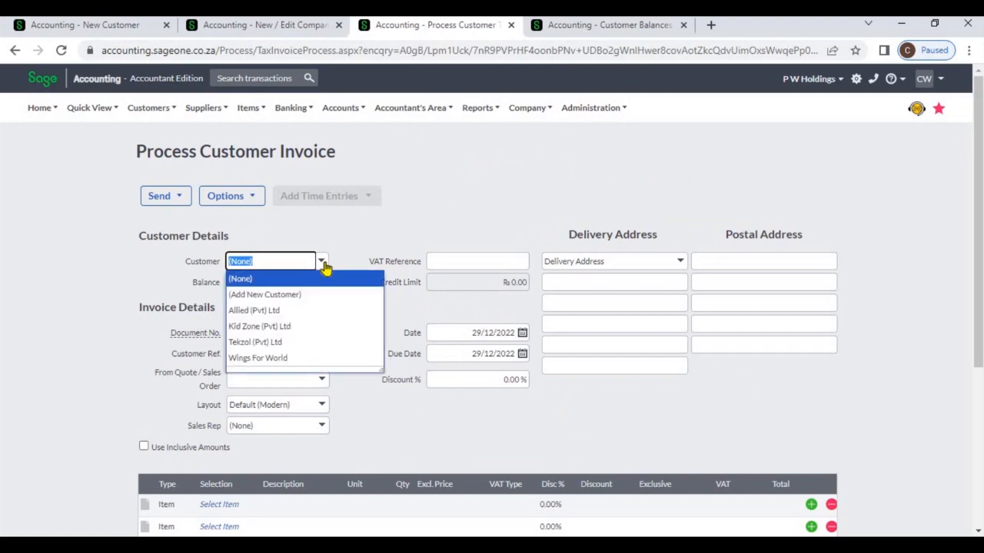
left_click(311, 311)
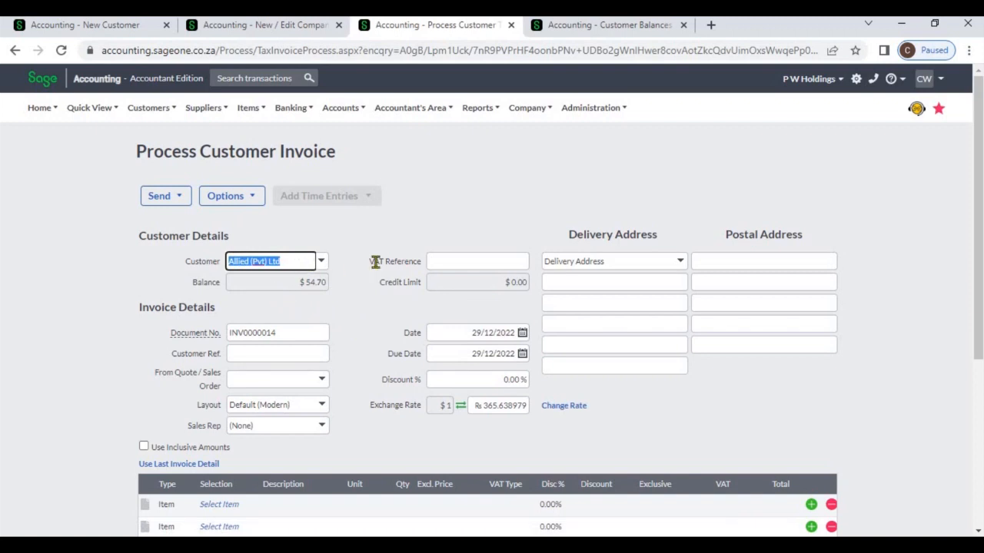
left_click(393, 336)
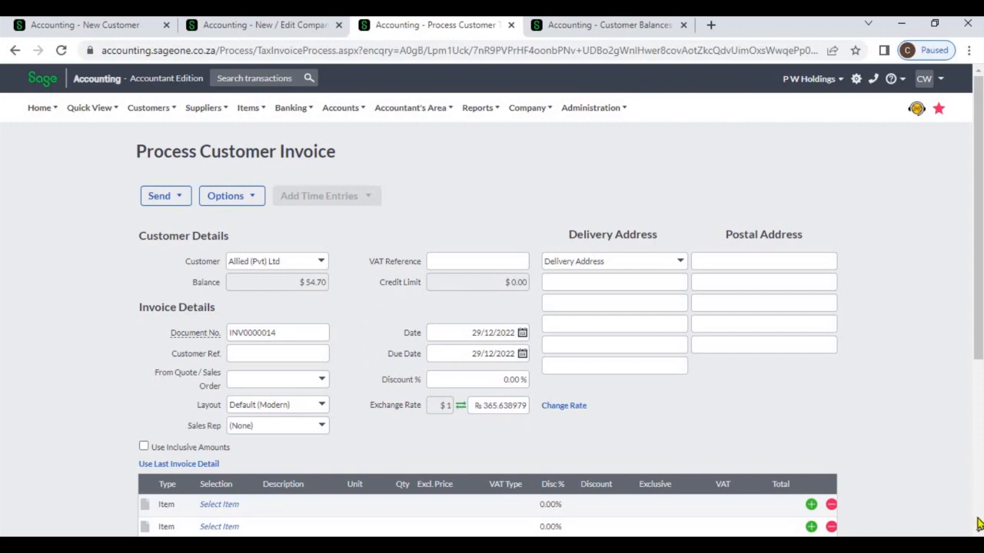
Step: Add item SBCA to the first line of the Allied (Pvt) Ltd invoice and review its home-currency amount and the invoice totals
scroll(978, 533, "down", 2)
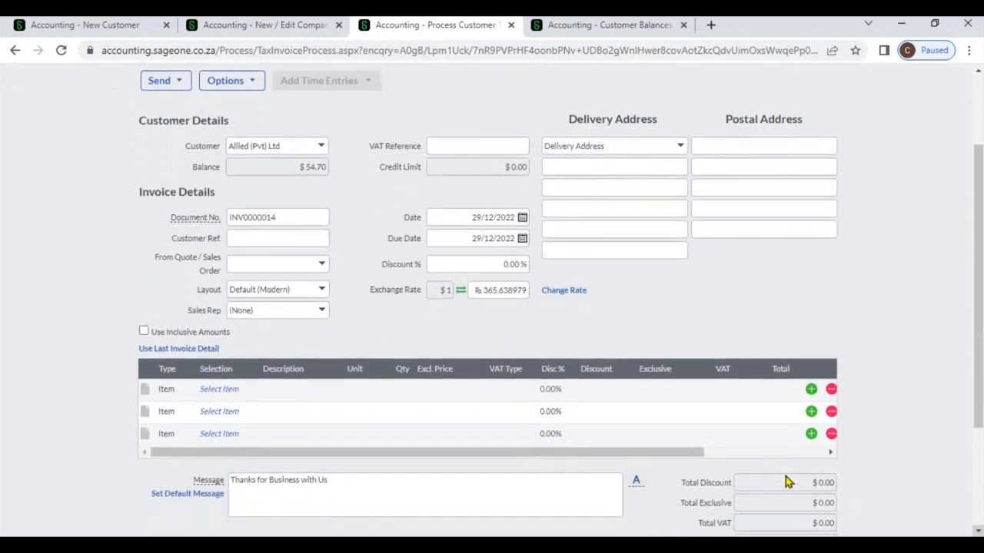
scroll(758, 455, "right", 2)
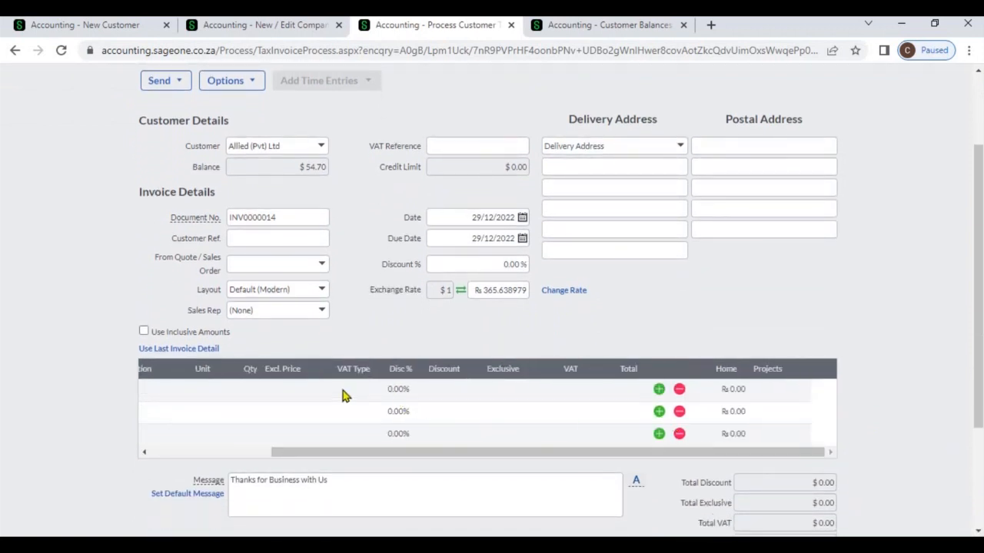
left_click(301, 392)
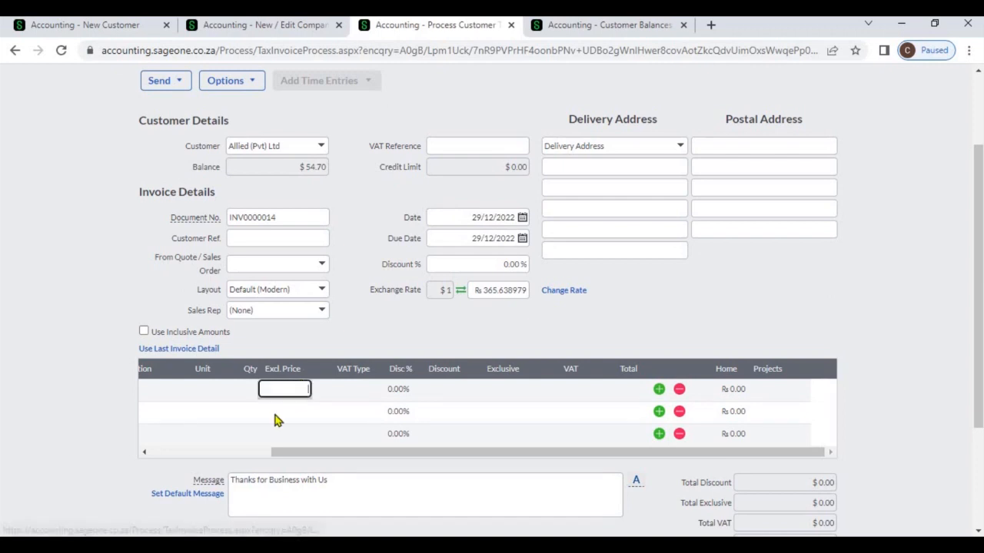
left_click(220, 453)
scroll(223, 439, "left", 2)
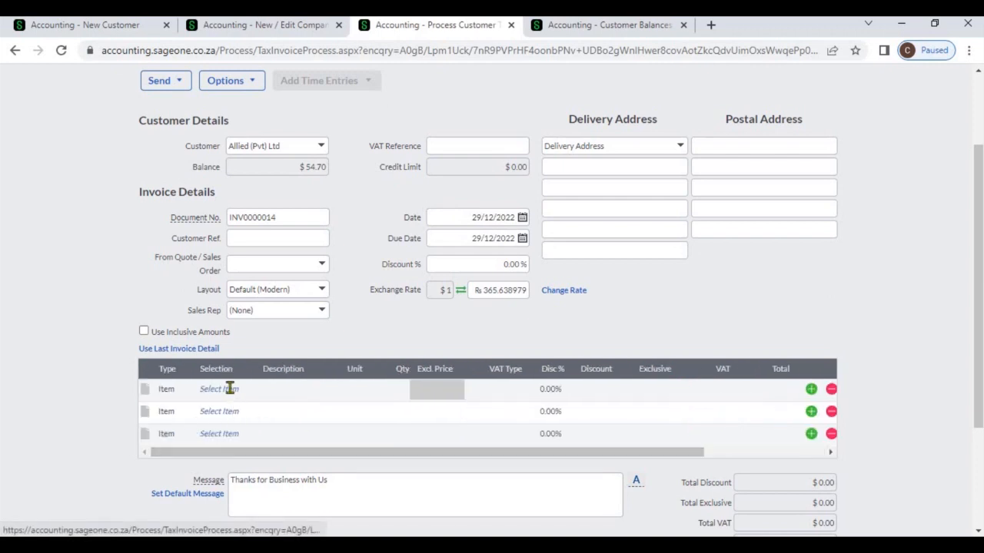
left_click(245, 389)
left_click(249, 389)
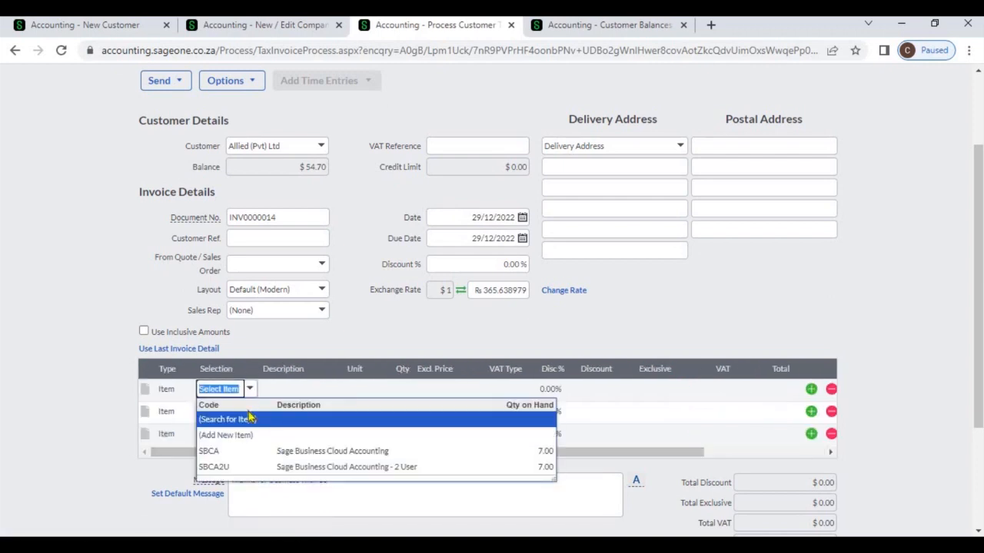
left_click(257, 452)
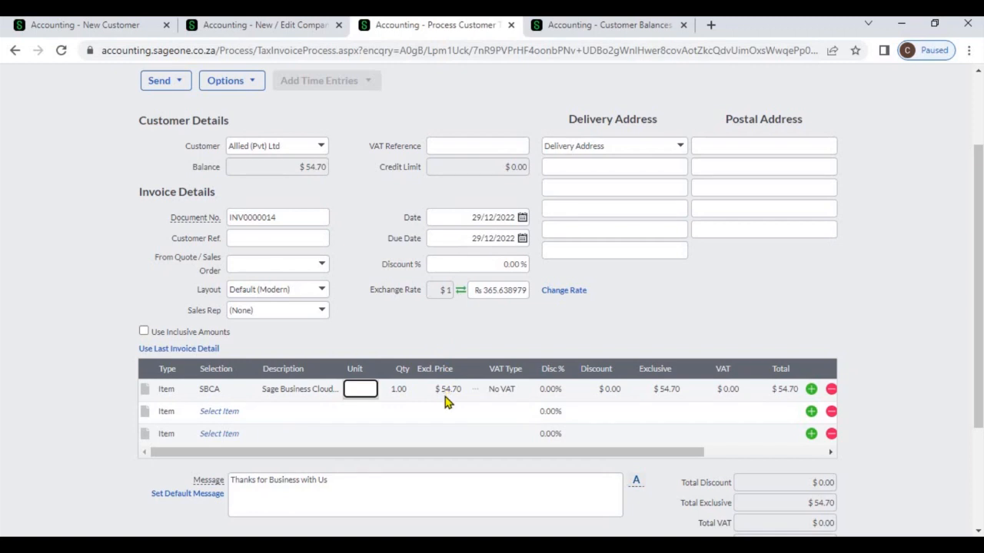
left_click(744, 452)
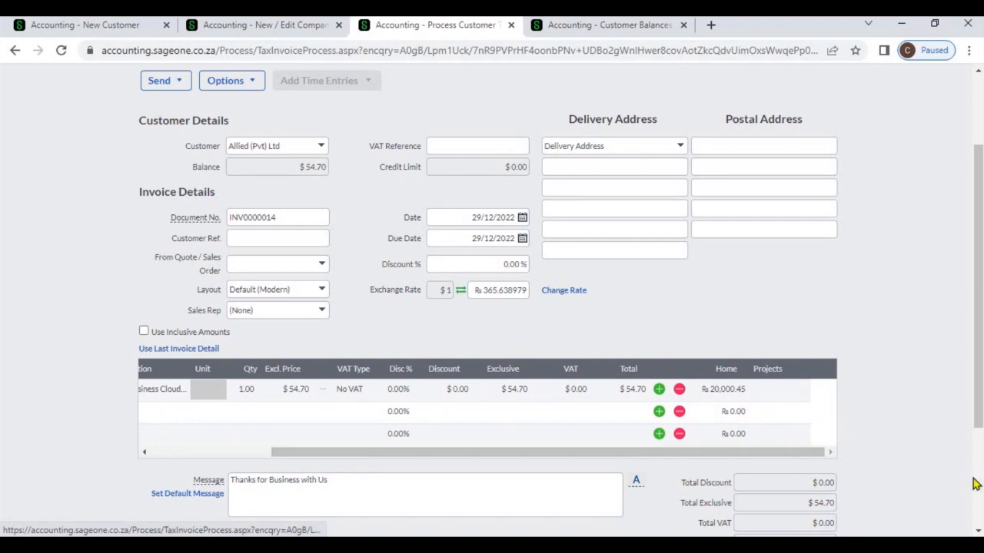
scroll(866, 372, "down", 2)
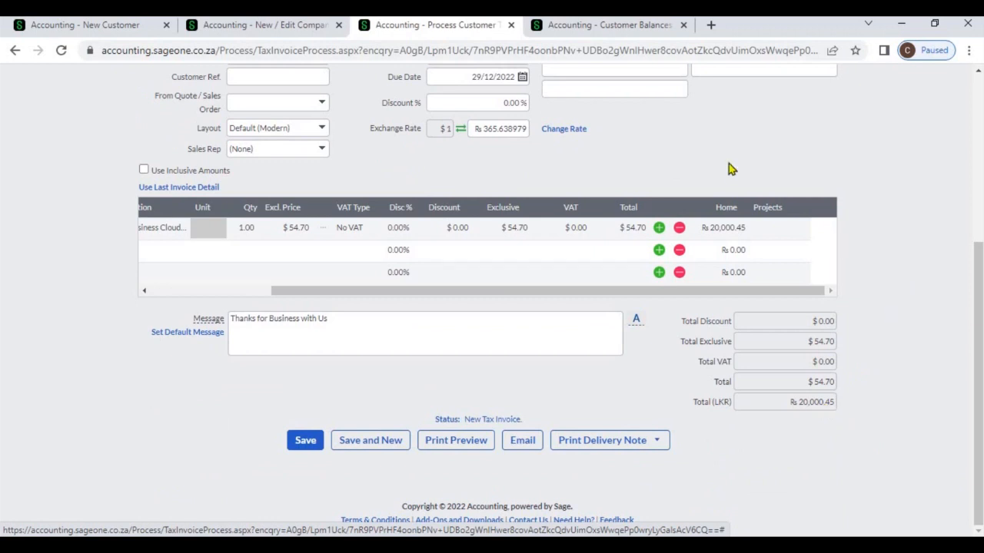
Step: Run the Customer Balances - Days Outstanding report for Allied (Pvt) Ltd with balances displayed in the customer's currency
left_click(600, 30)
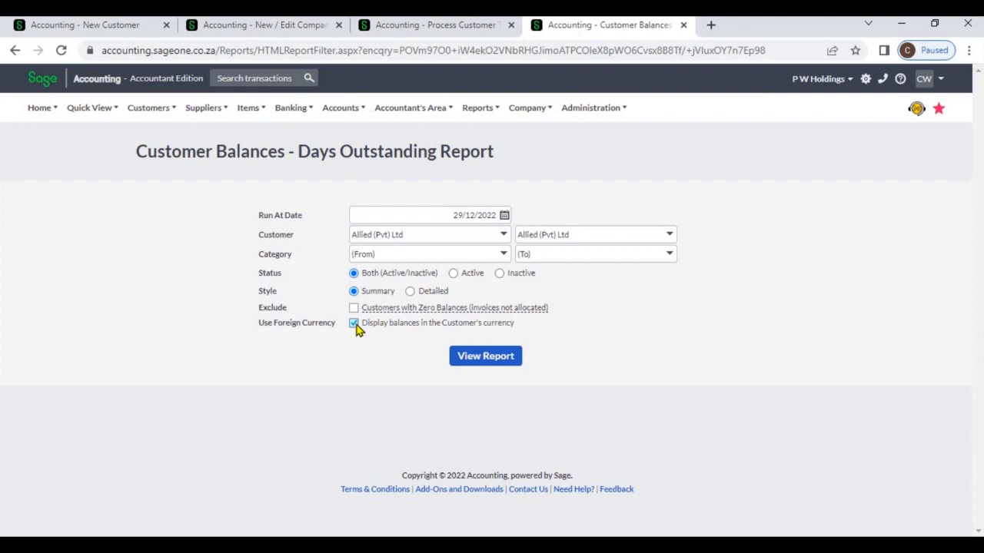
left_click(472, 360)
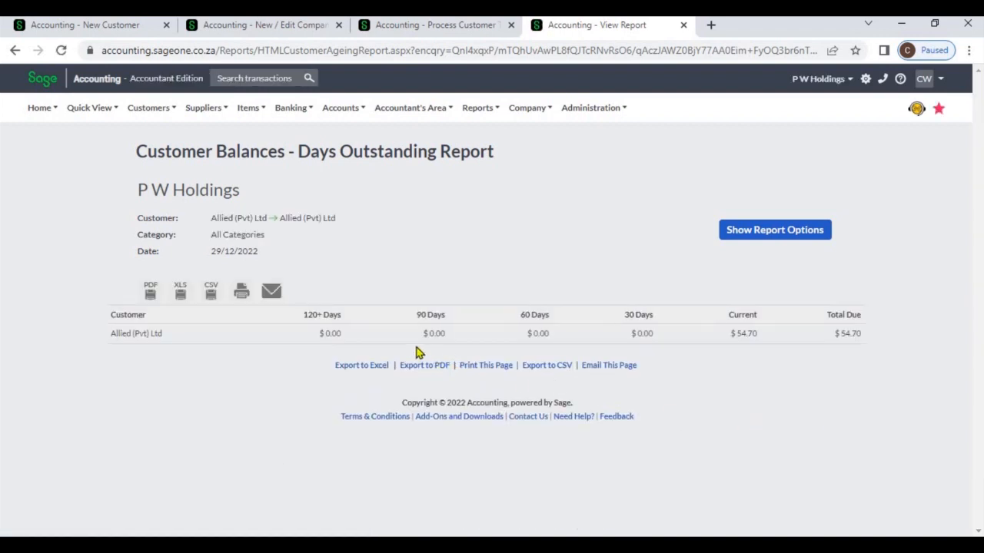
Step: Turn off displaying balances in the customer's currency in the report options and refresh the report
left_click(744, 231)
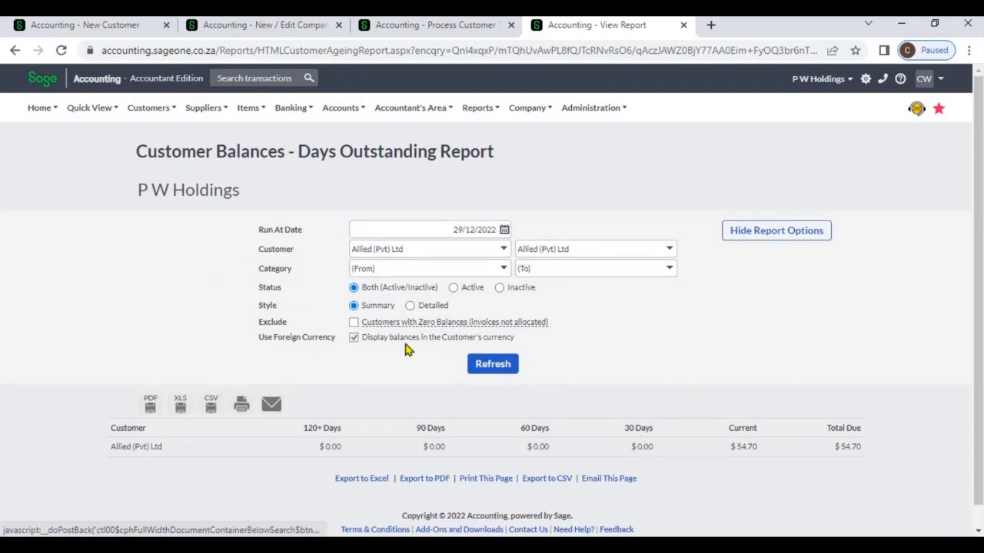
left_click(354, 339)
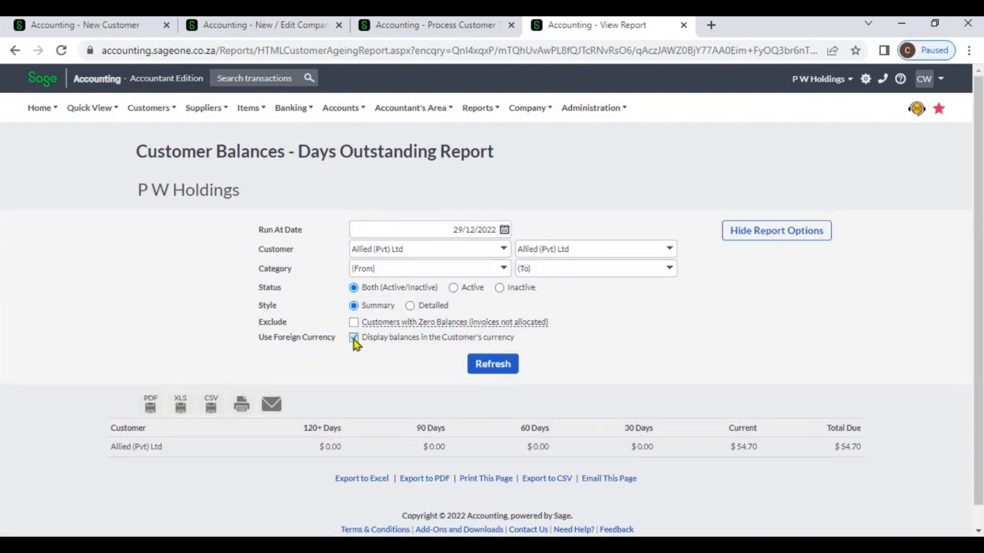
left_click(487, 366)
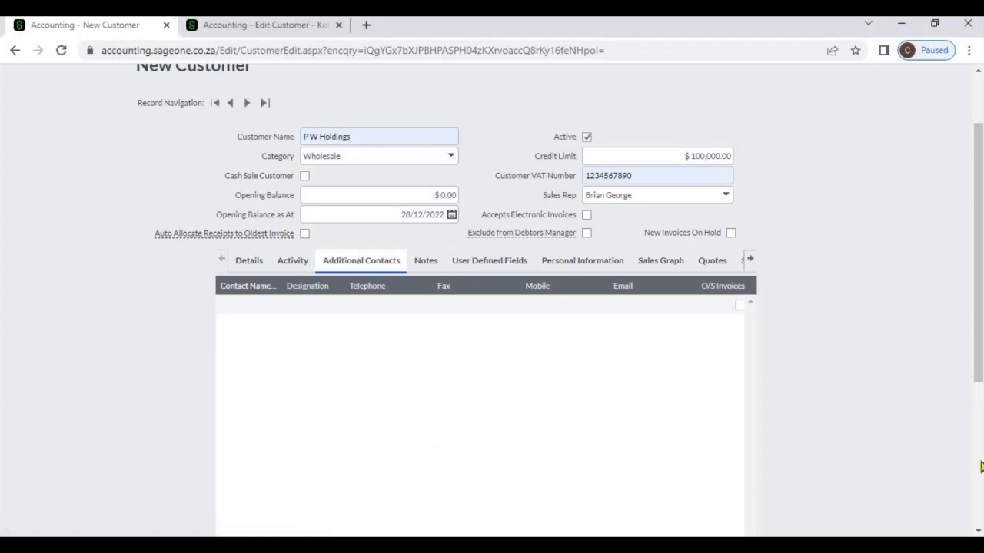
Step: Add a second blank line to the additional contacts of the new customer P W Holdings
scroll(776, 404, "down", 5)
left_click(667, 401)
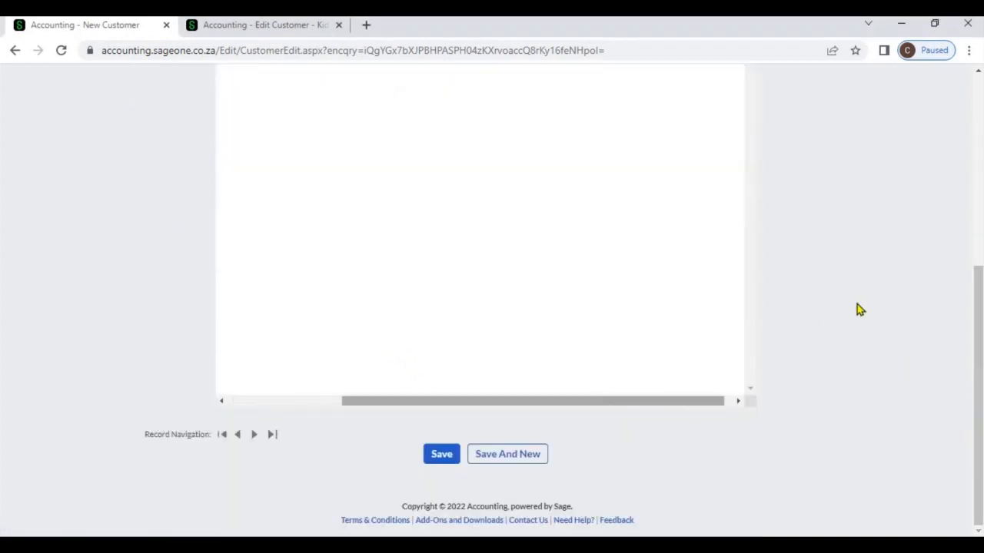
left_click(979, 74)
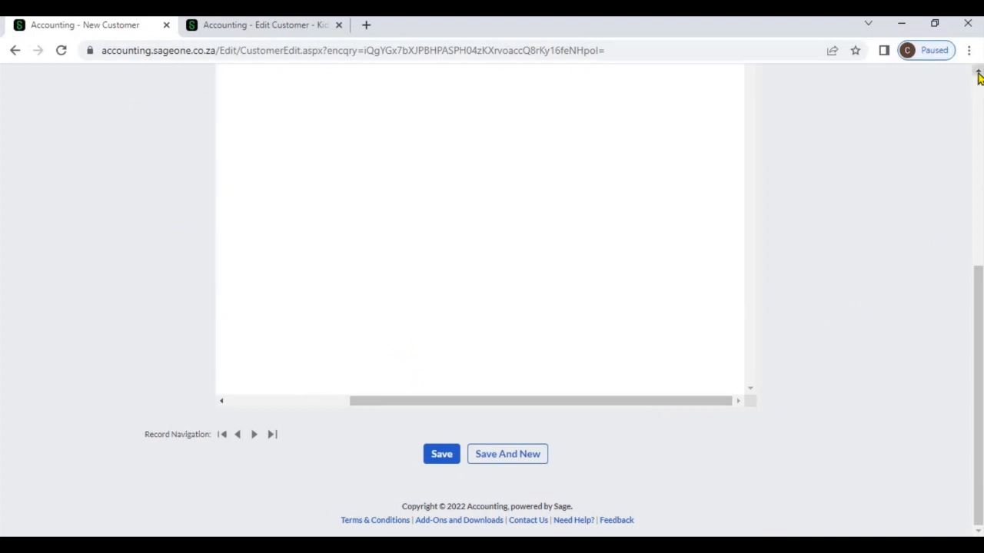
left_click(713, 277)
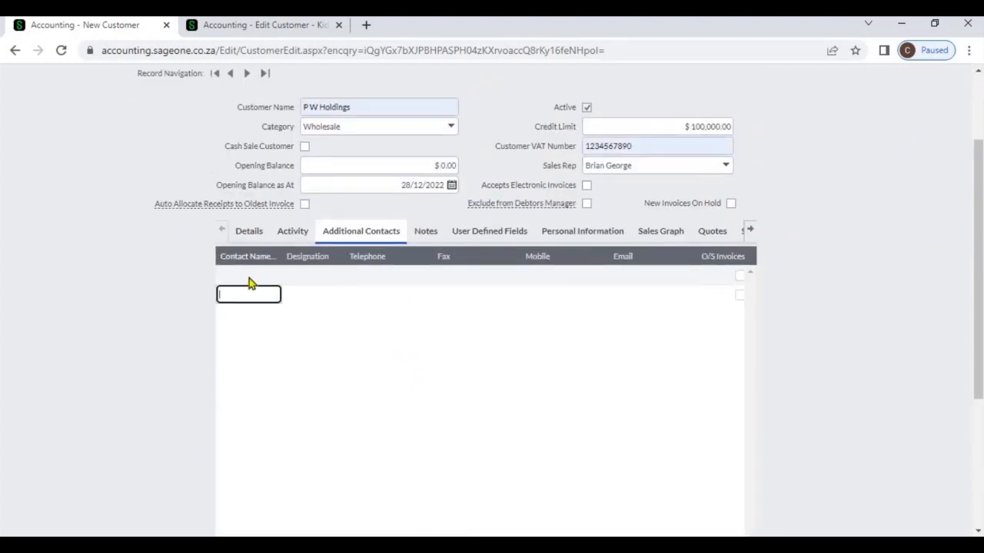
Step: Check the contact name, designation, telephone, fax, mobile and email fields on the first additional contact line
left_click(246, 275)
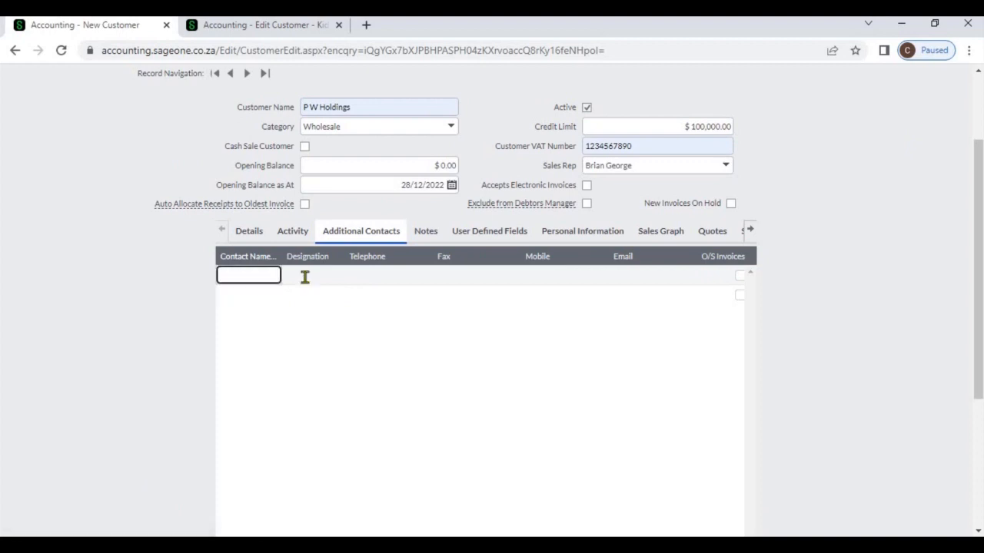
left_click(306, 276)
left_click(354, 275)
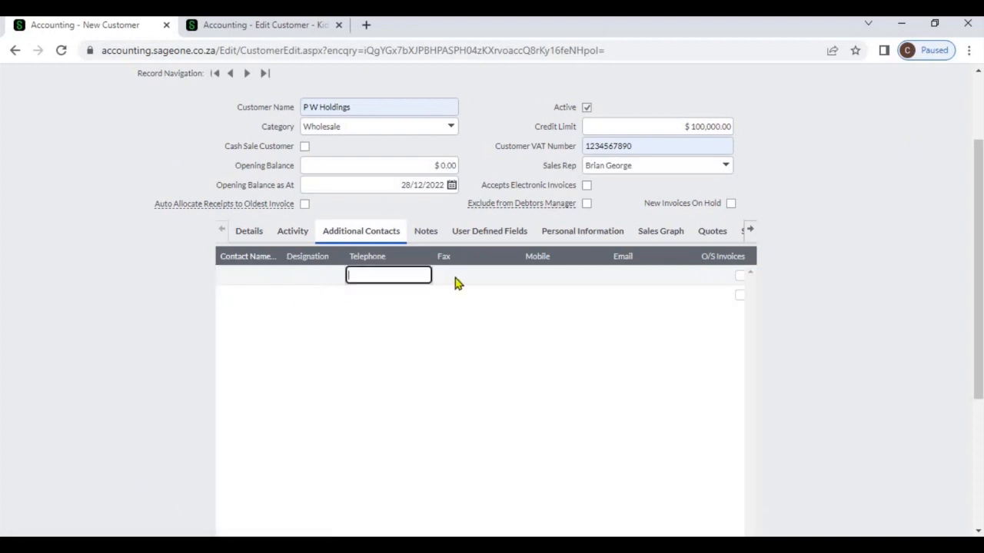
left_click(455, 276)
left_click(543, 278)
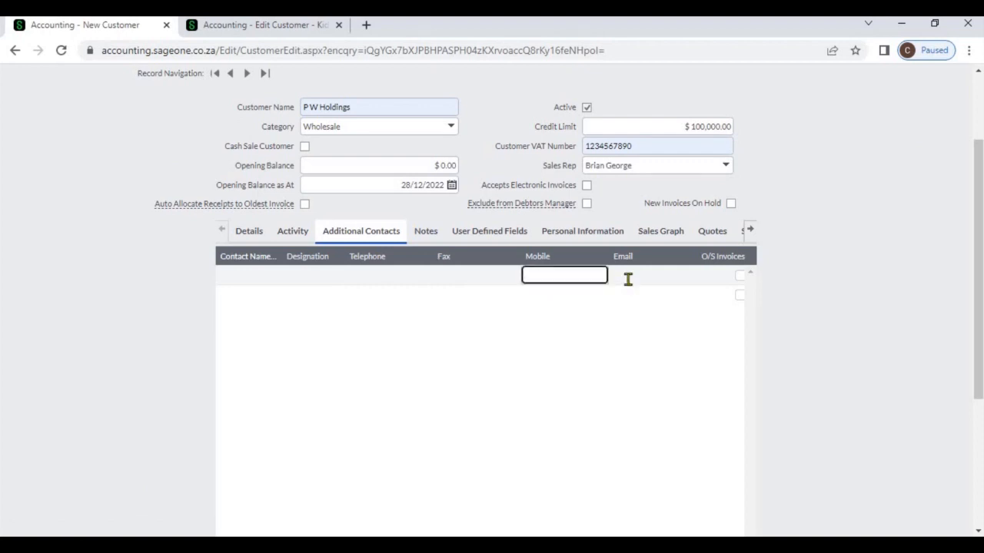
left_click(628, 277)
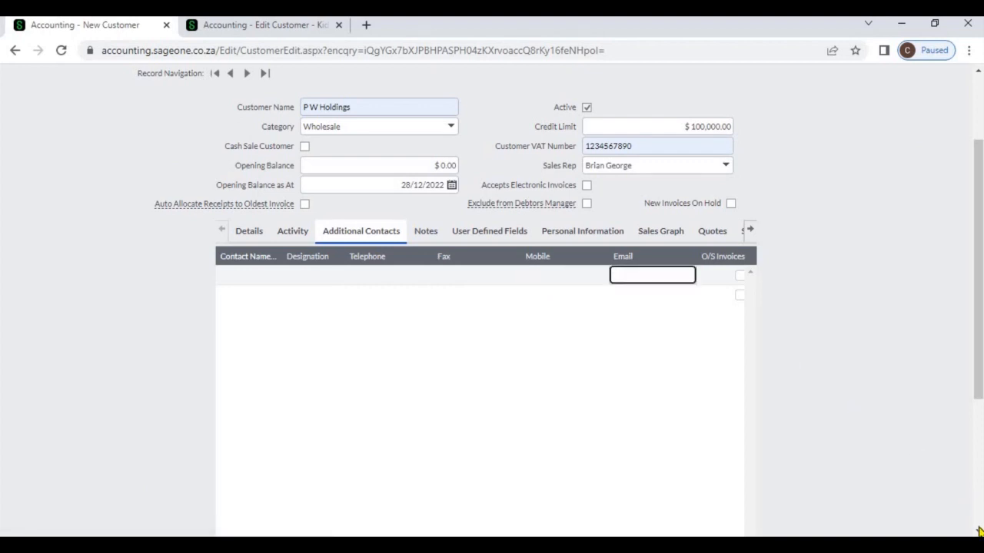
Step: Check the O/S Invoices and Overdue Invoices options available for the additional contacts
scroll(791, 514, "down", 2)
scroll(791, 514, "down", 1)
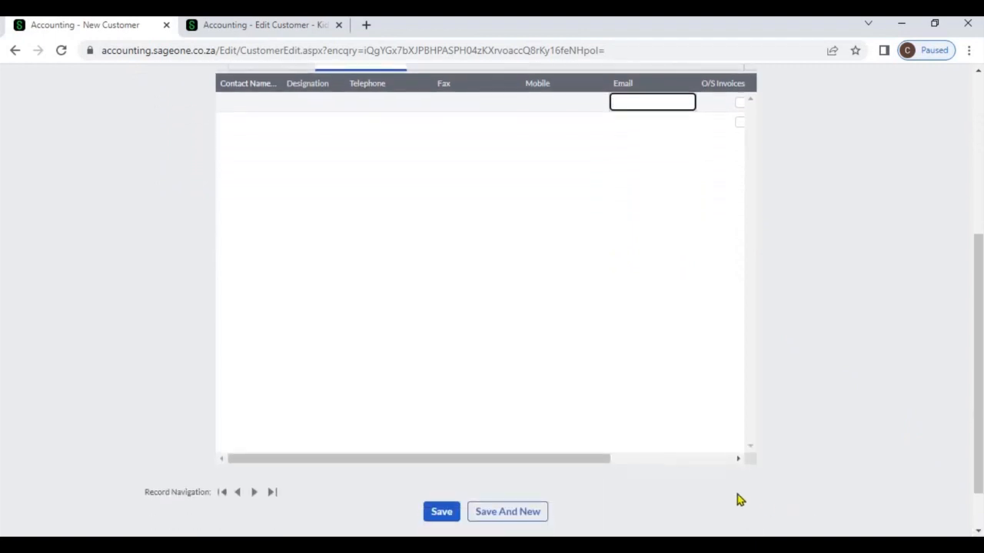
left_click(737, 460)
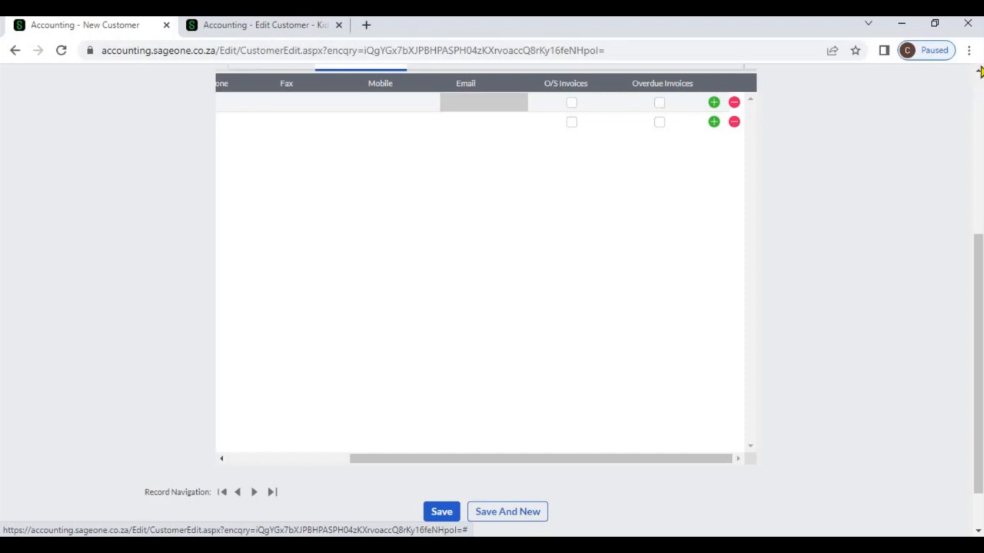
Step: Examine the new customer's Notes entry line, including the action date, subject, note and attachment options
scroll(980, 70, "up", 3)
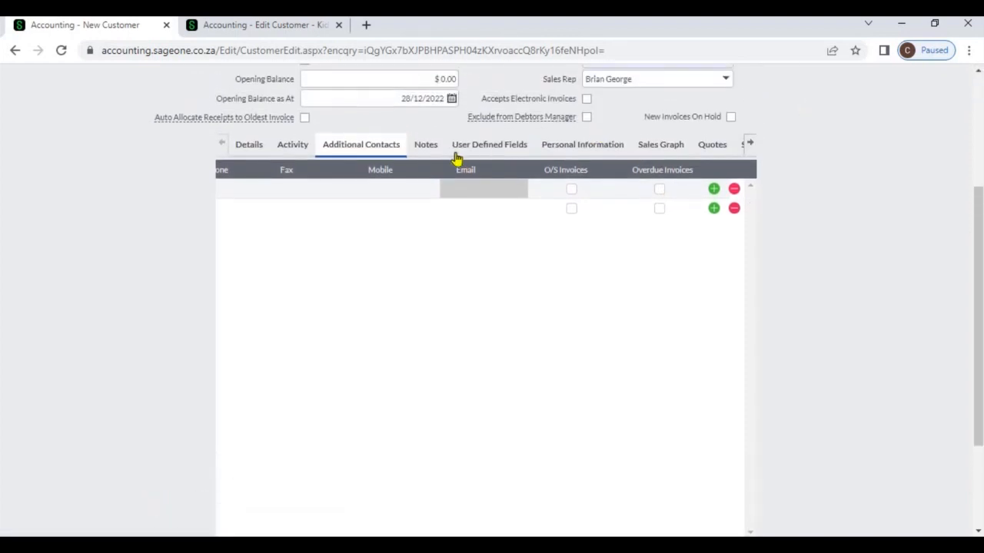
left_click(435, 146)
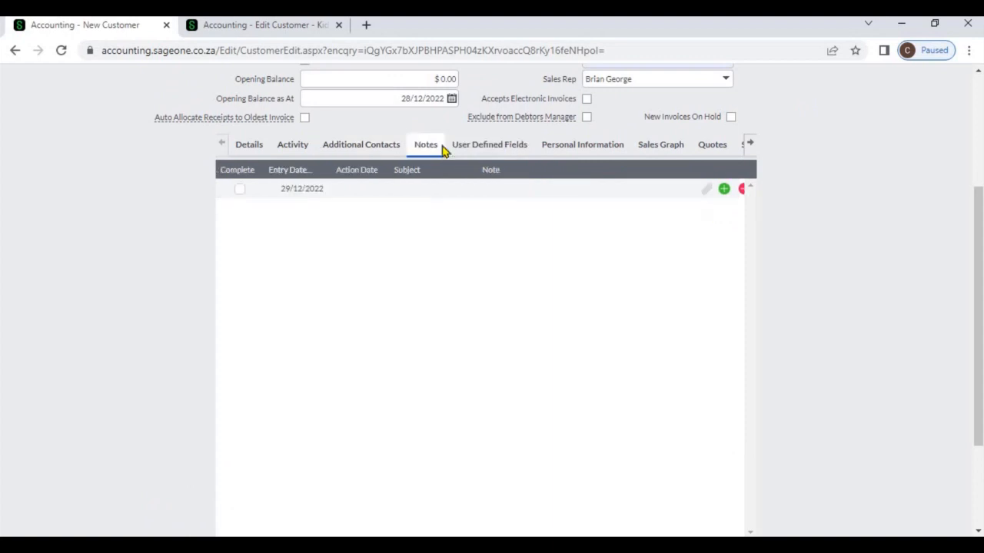
left_click(355, 194)
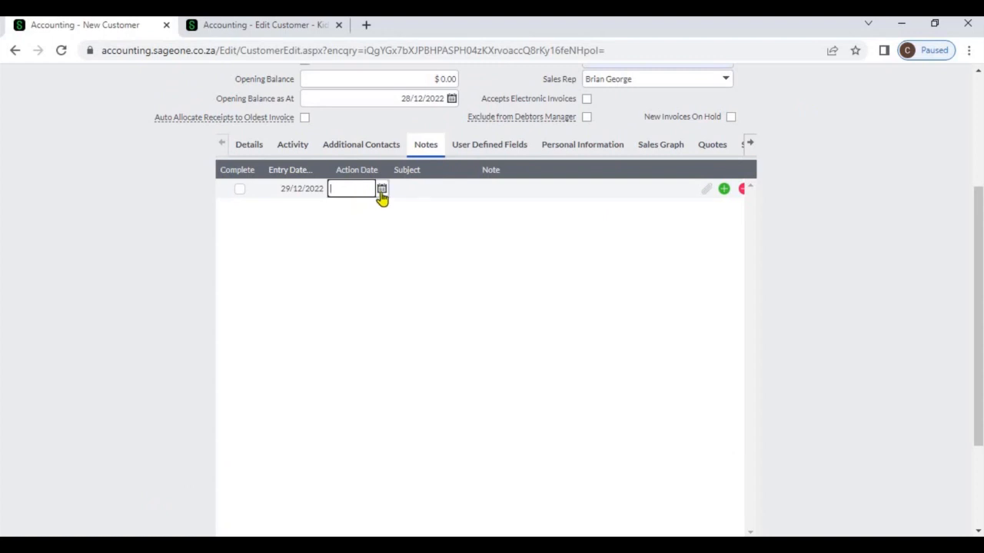
key("Tab")
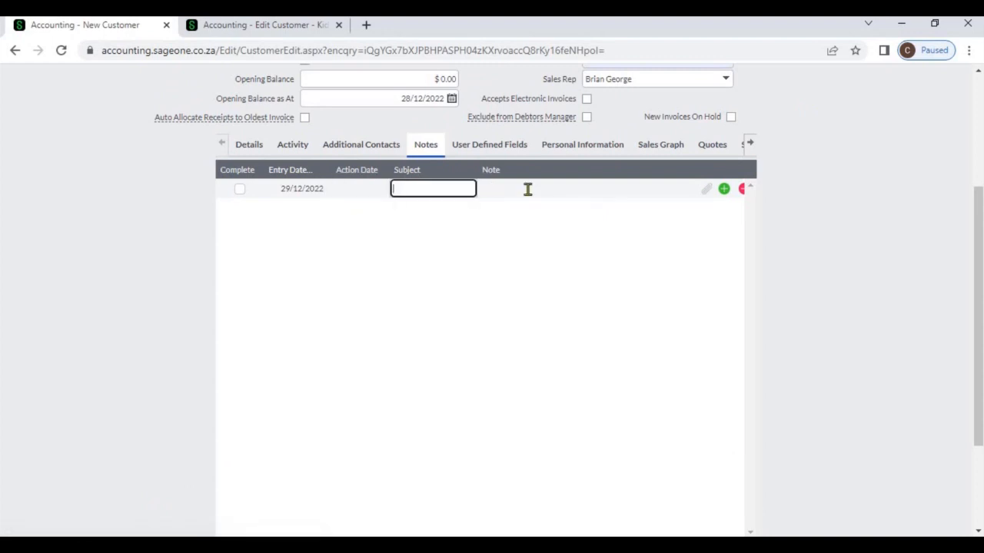
left_click(528, 190)
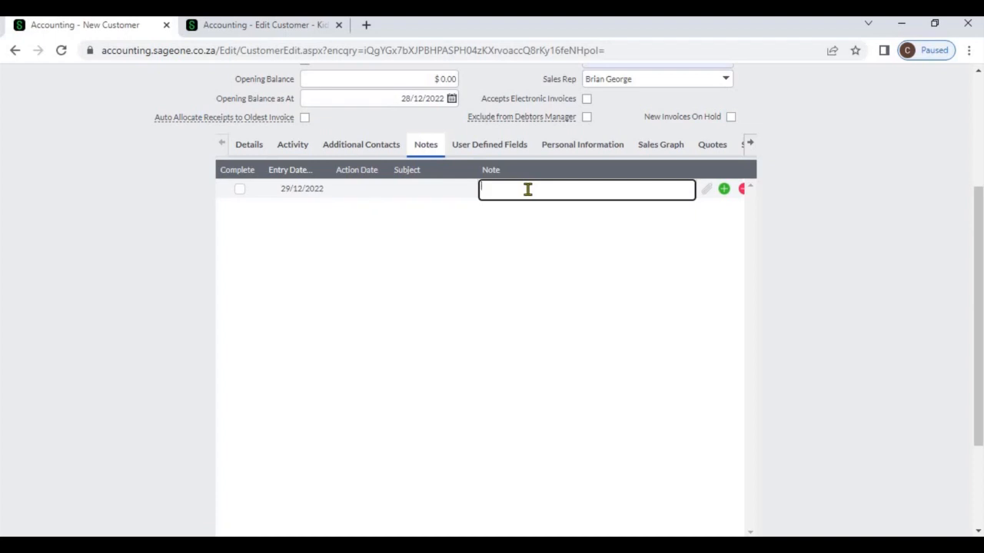
left_click(709, 190)
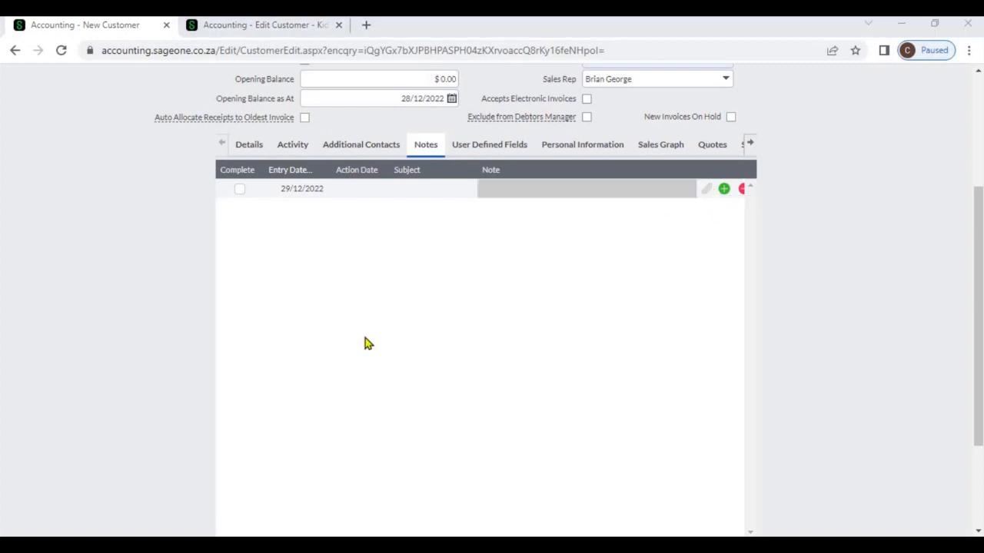
Step: Examine the new customer's user defined text, numeric, yes/no and date fields, including Birthday
left_click(486, 151)
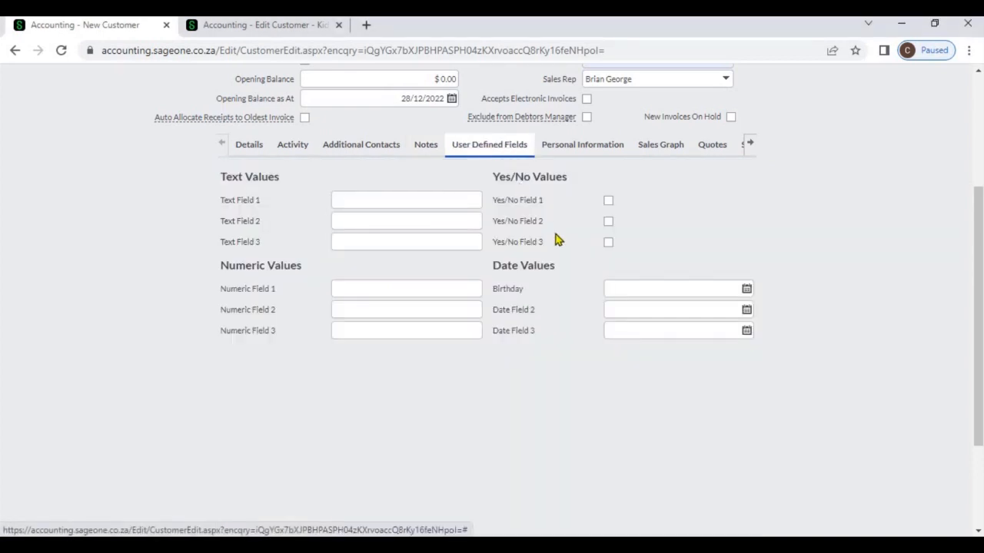
left_click(638, 286)
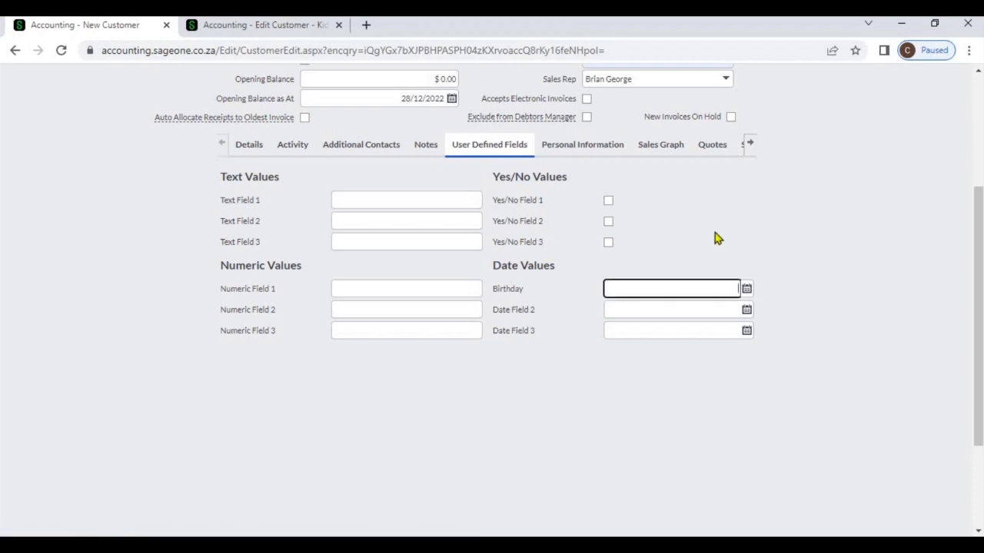
left_click(737, 184)
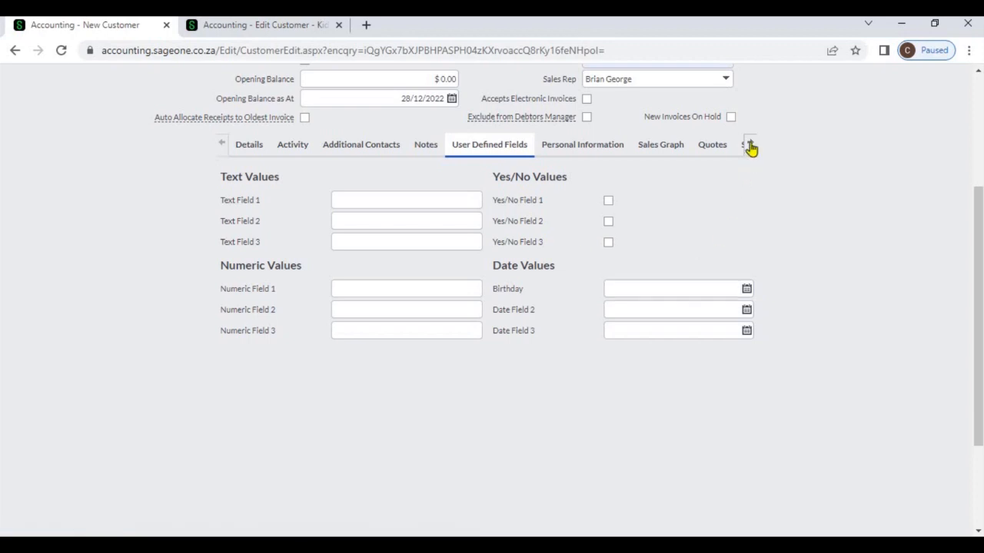
Step: Review the new customer's report layouts and look at the layout choices for Sales Order and Tax Invoice
left_click(751, 147)
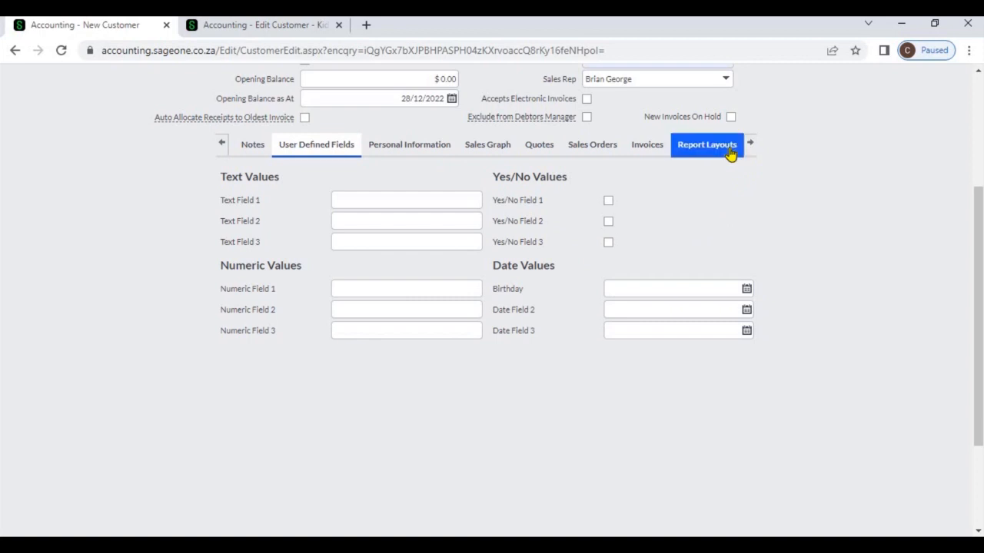
left_click(730, 153)
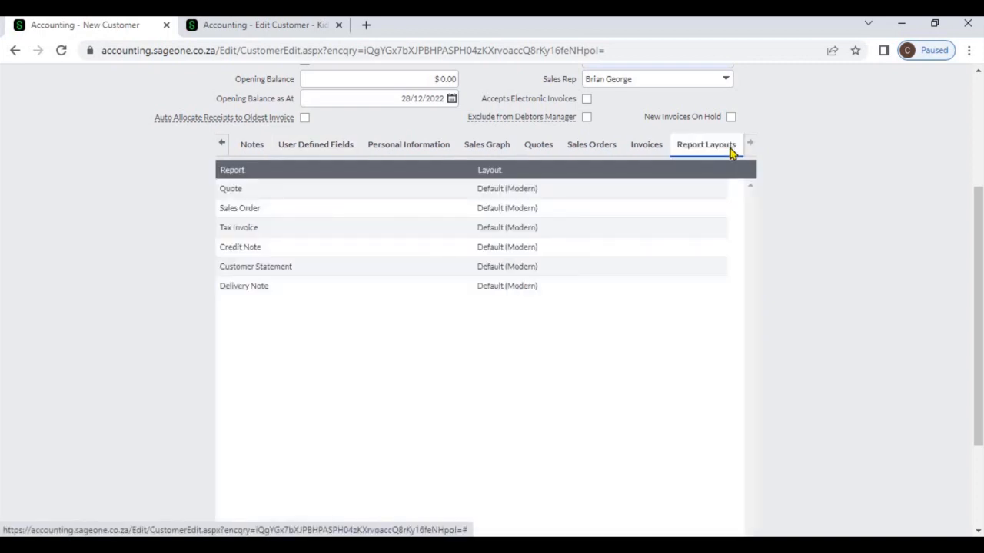
left_click(676, 211)
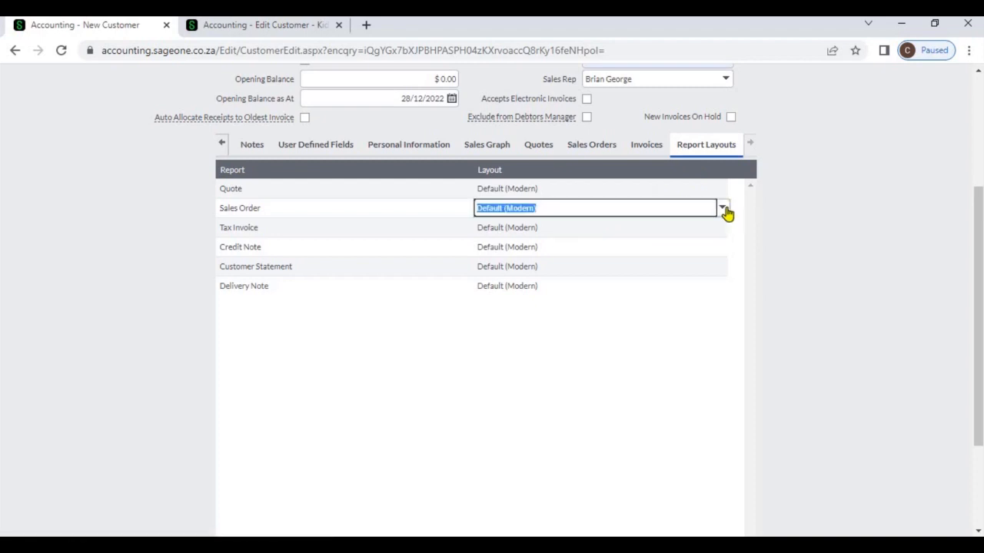
left_click(723, 209)
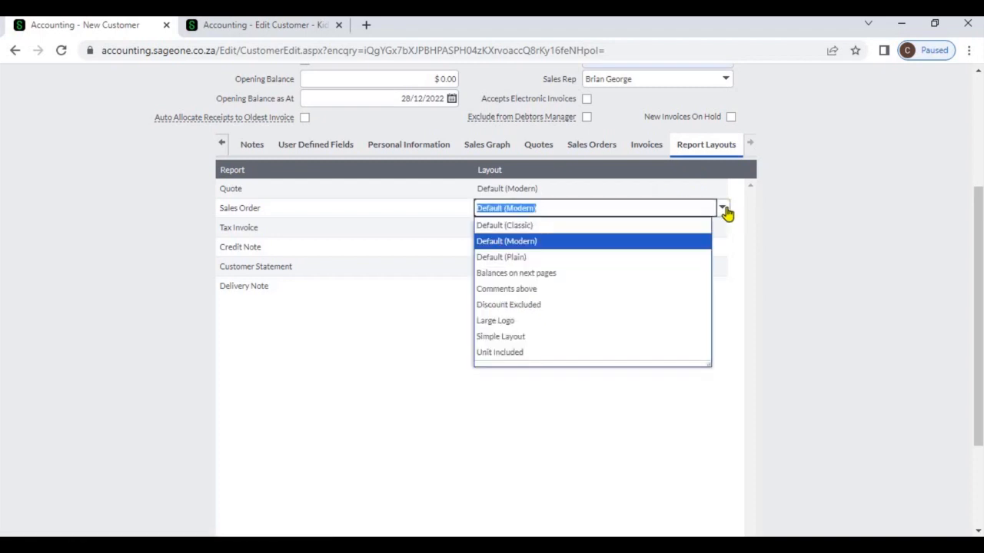
left_click(780, 249)
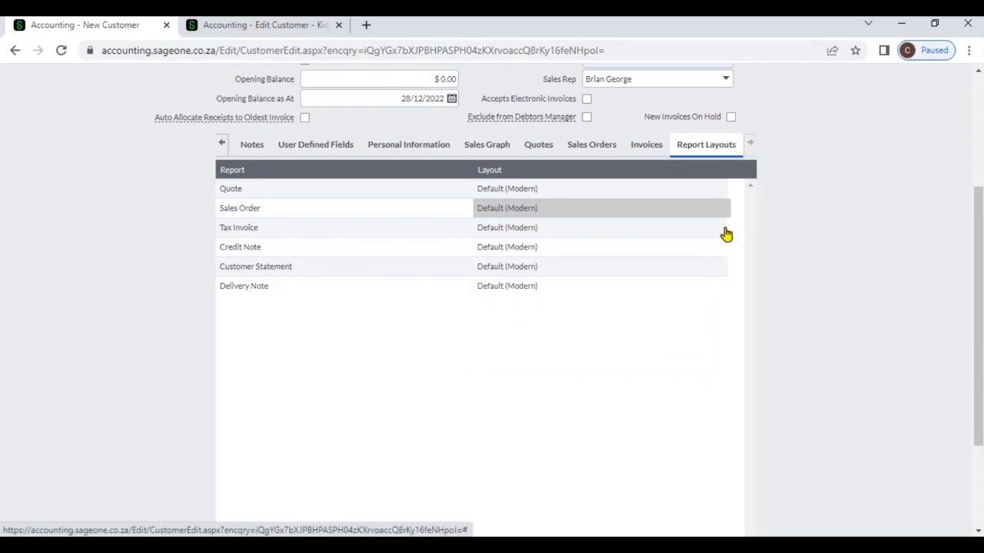
left_click(723, 228)
left_click(829, 290)
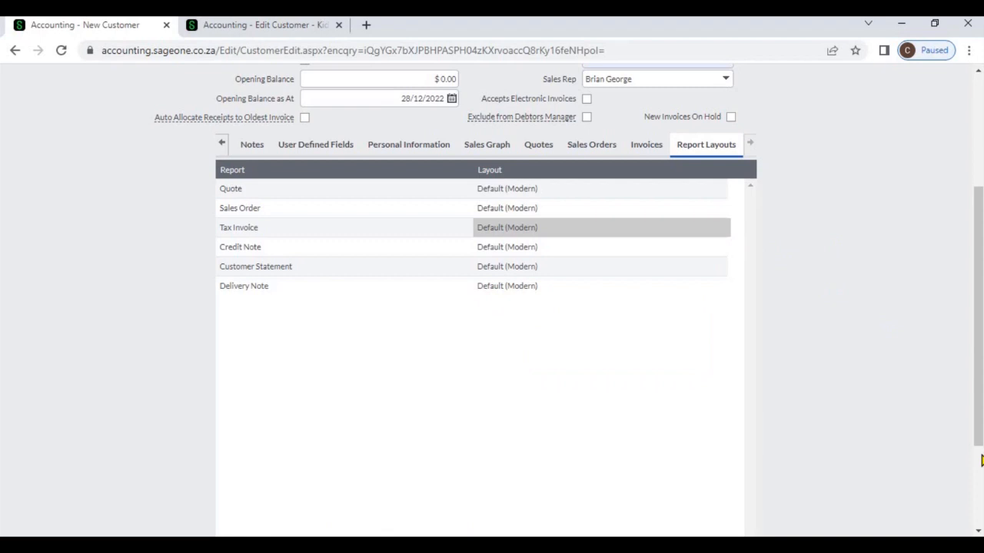
scroll(981, 460, "down", 3)
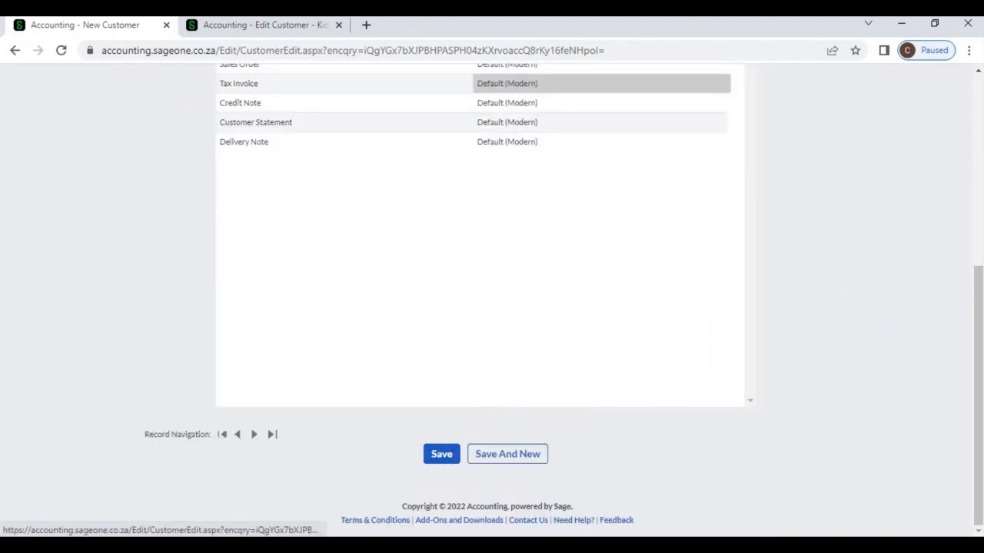
scroll(979, 230, "up", 5)
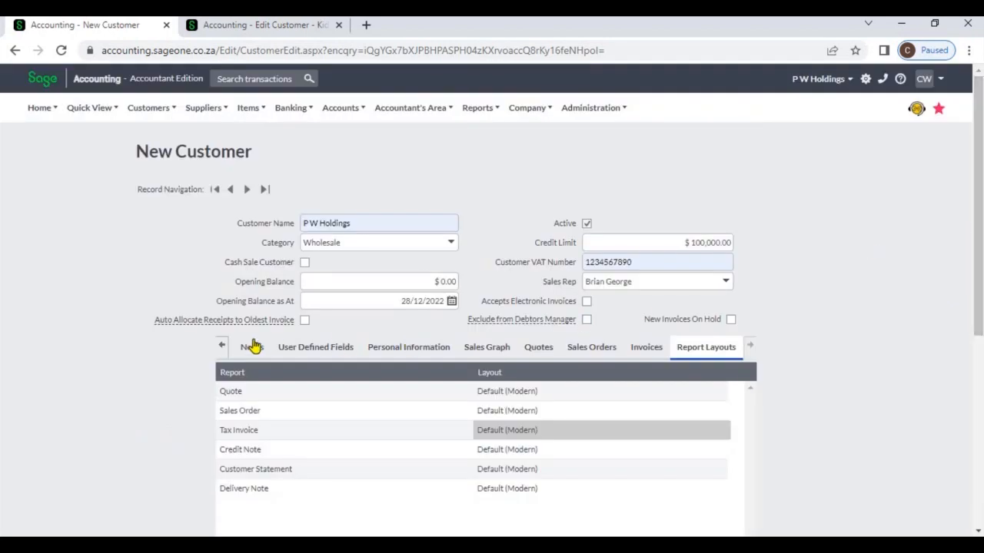
left_click(222, 346)
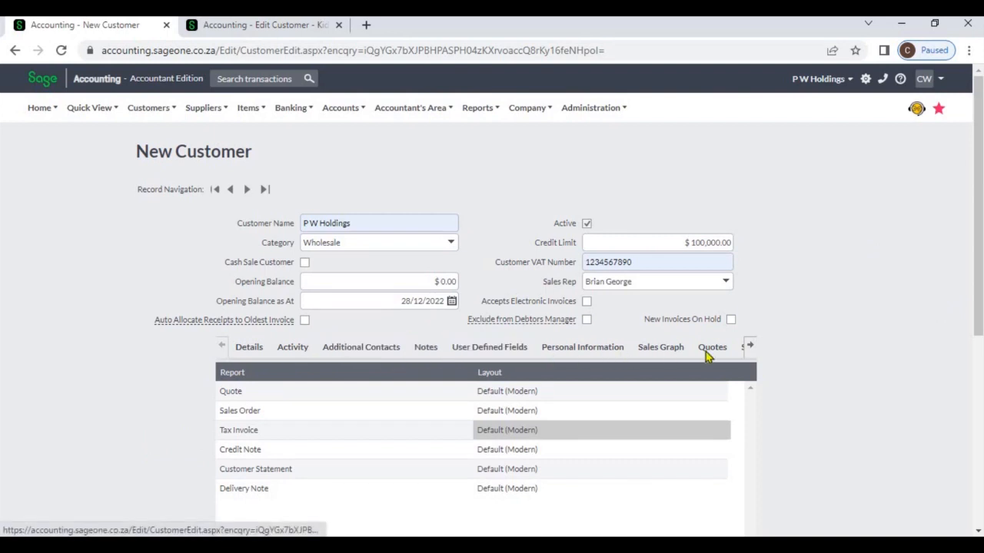
left_click(750, 347)
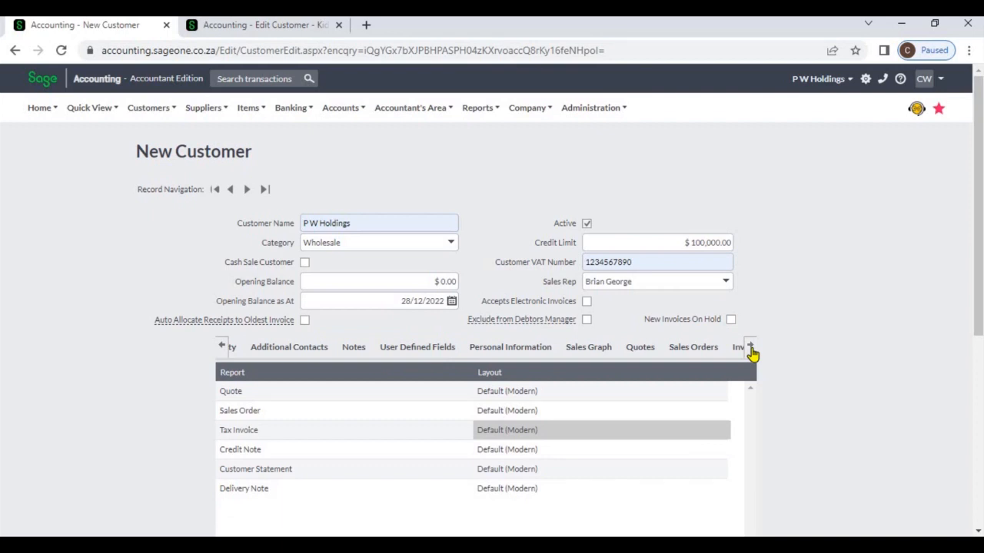
left_click(750, 347)
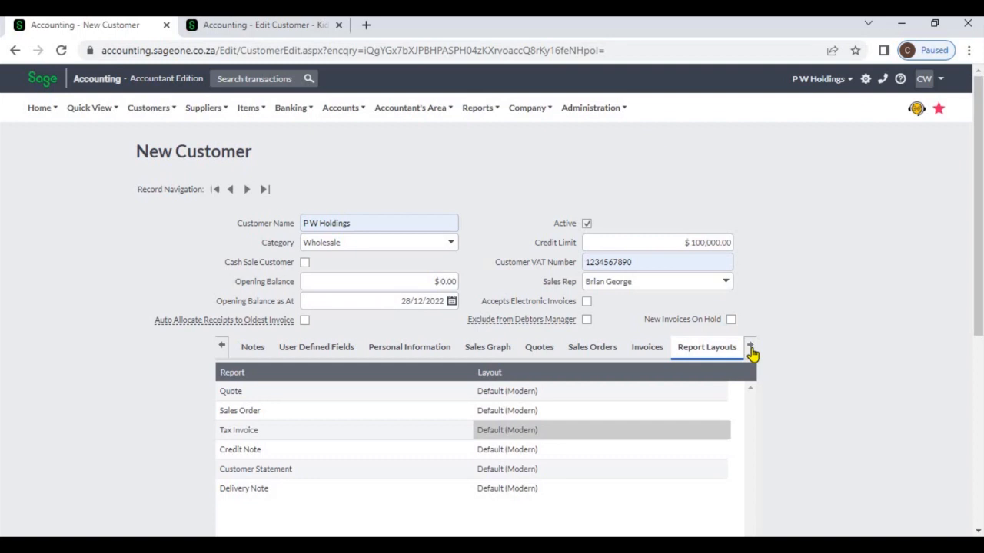
Step: Switch to the Kid Zone (Pvt) Ltd customer record and open the detail of its tax invoice activity
left_click(256, 26)
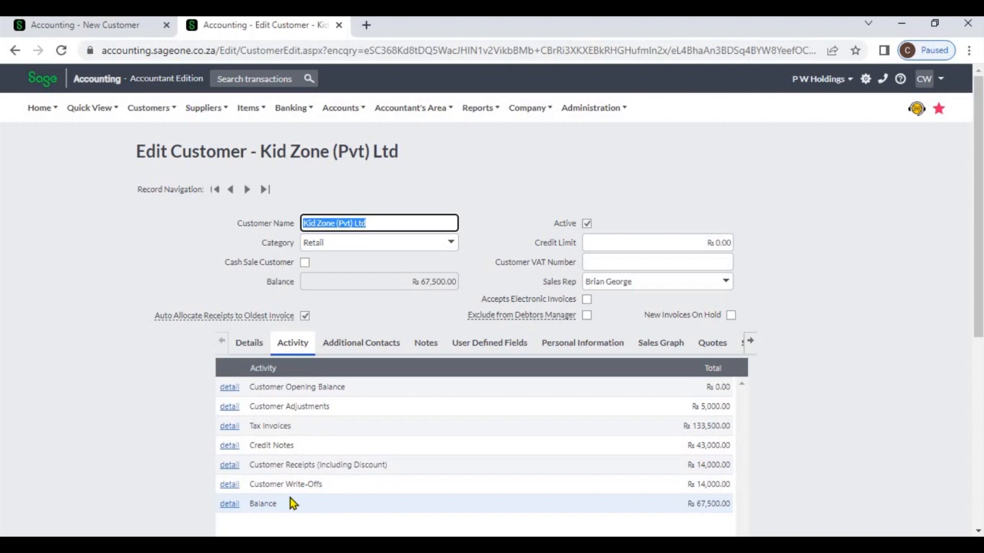
left_click(231, 428)
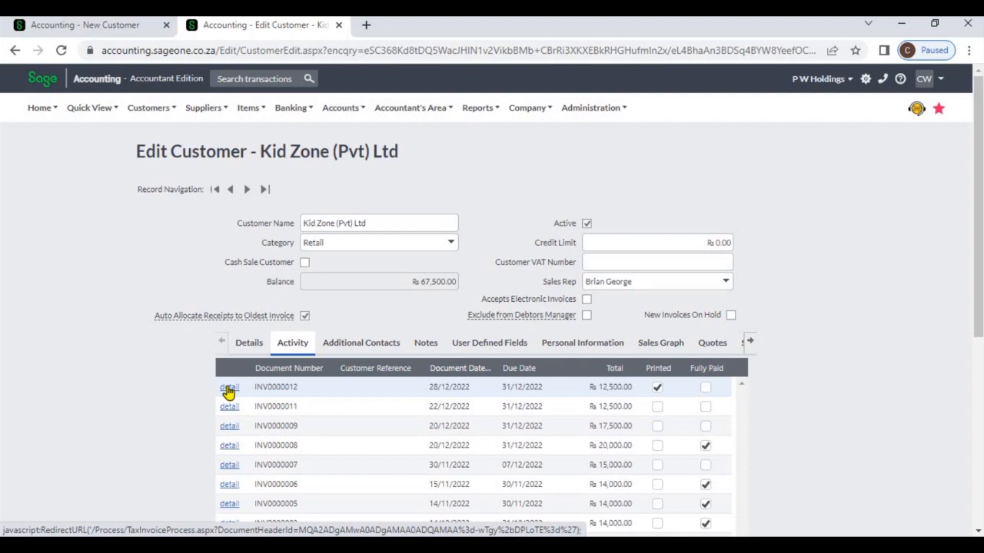
Step: Review the protection of personal information settings and the monthly sales graph for Kid Zone (Pvt) Ltd
left_click(561, 358)
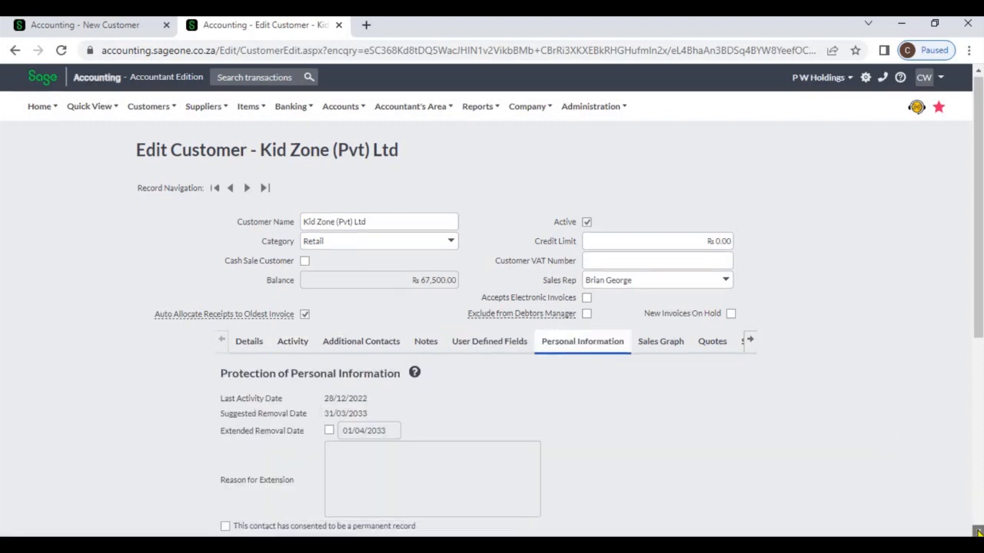
scroll(978, 532, "down", 1)
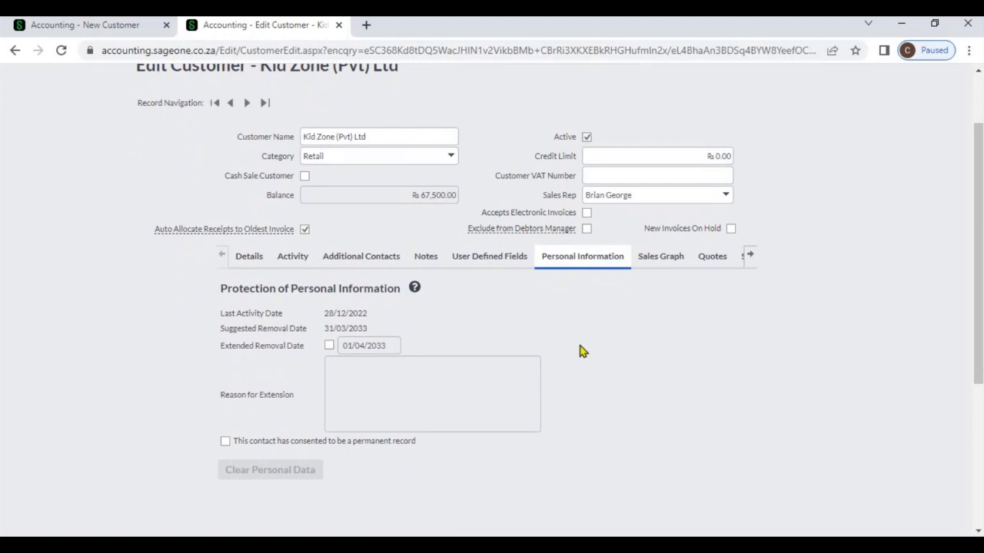
left_click(660, 261)
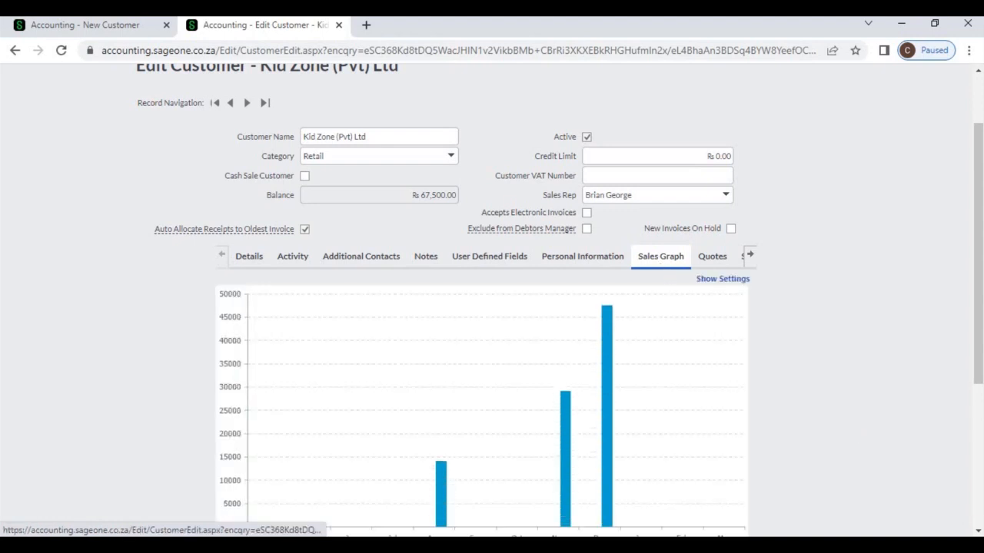
scroll(637, 439, "down", 2)
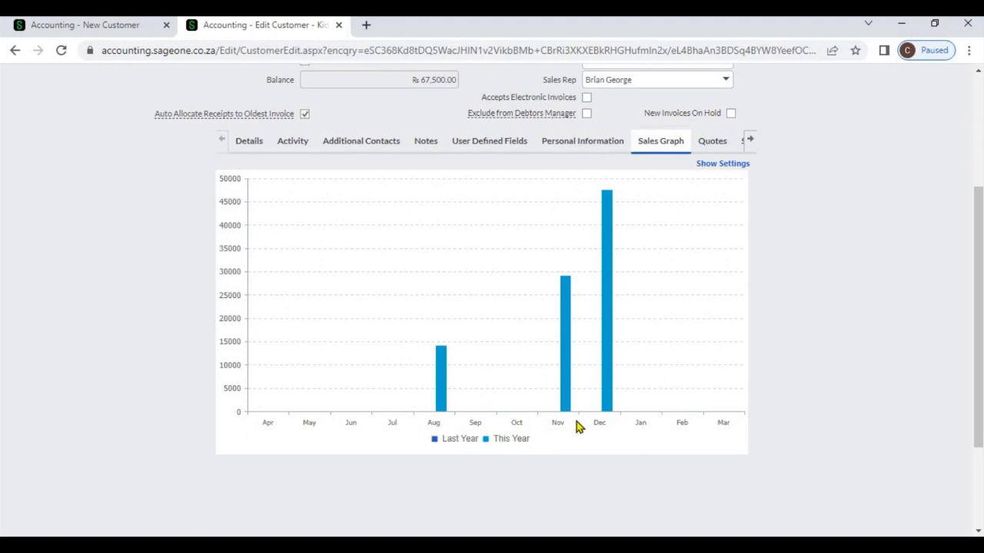
Step: Review the quotes, sales orders and unpaid invoices of the Kid Zone (Pvt) Ltd customer
left_click(718, 146)
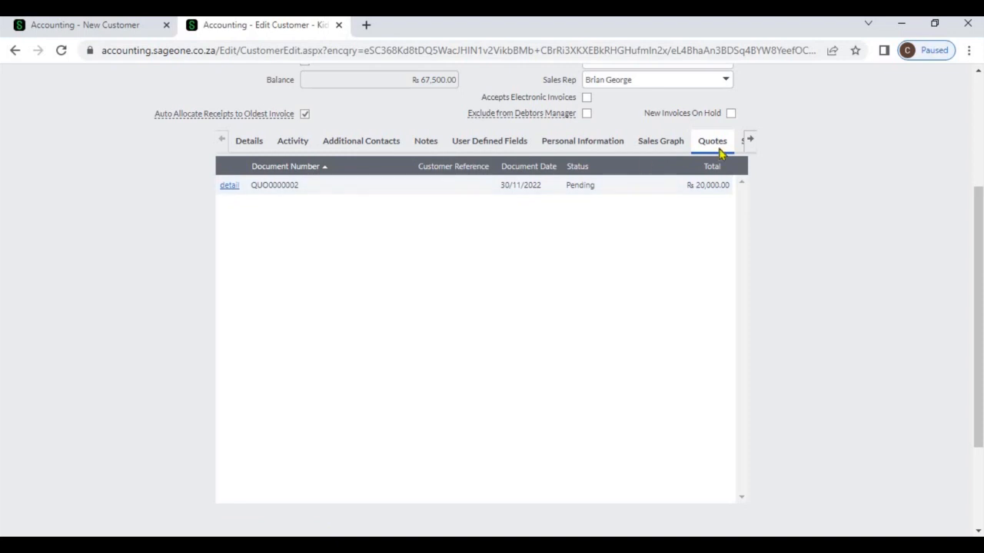
left_click(738, 146)
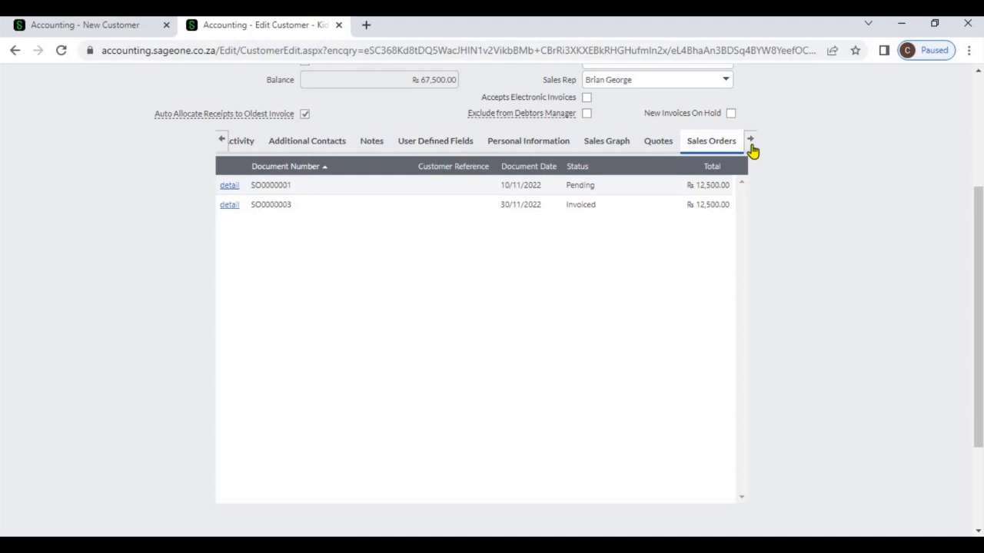
left_click(751, 147)
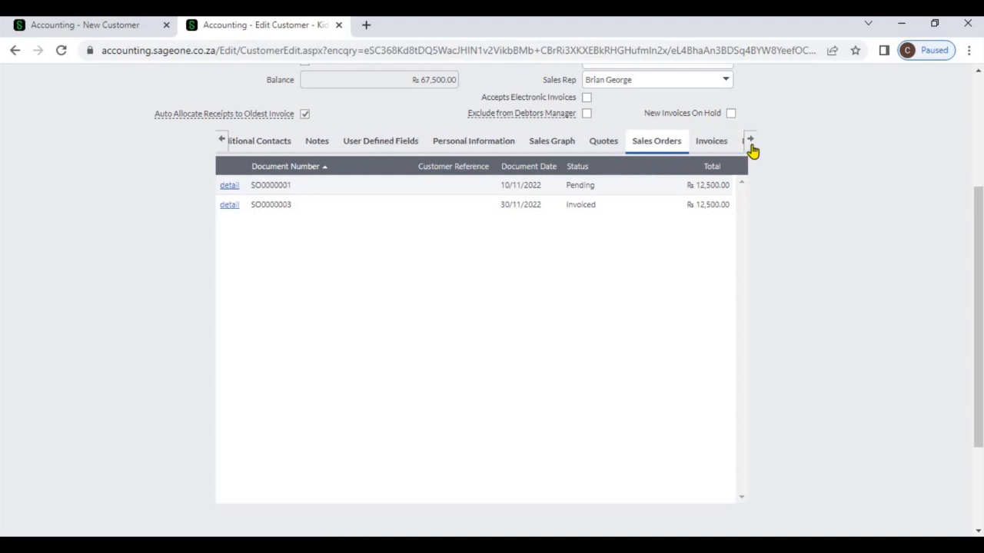
left_click(655, 146)
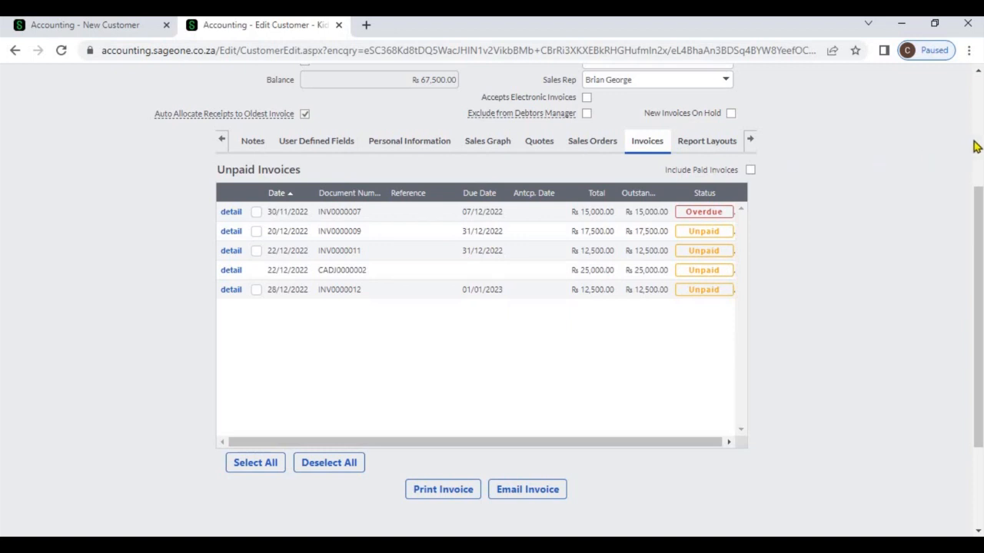
scroll(972, 146, "up", 3)
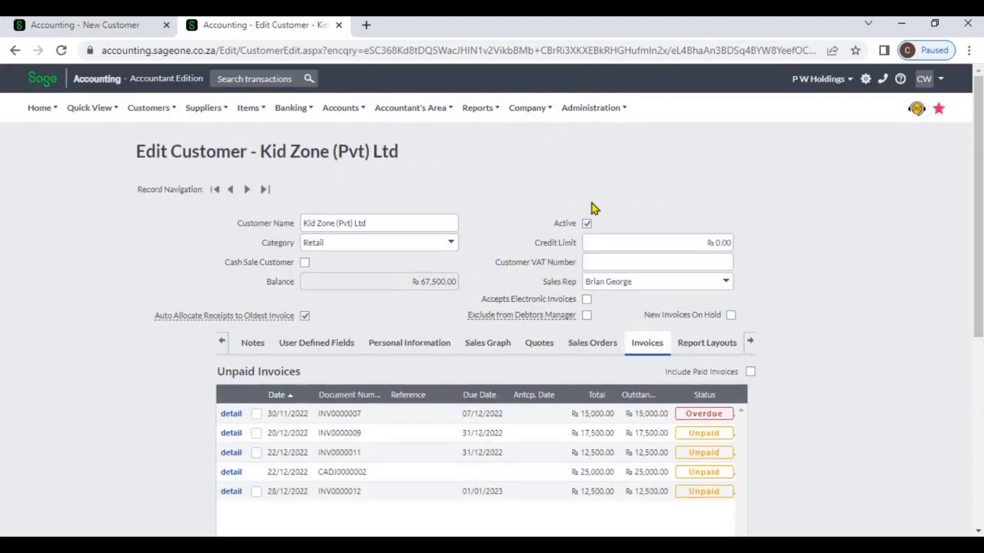
Step: Look through Kid Zone (Pvt) Ltd's details, additional contacts, notes, user defined fields and activity
left_click(226, 340)
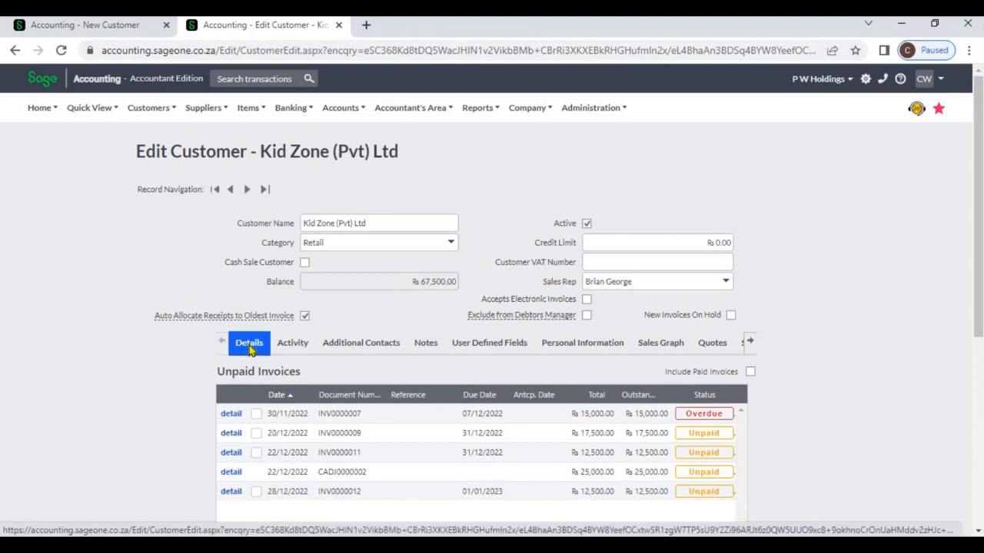
left_click(249, 346)
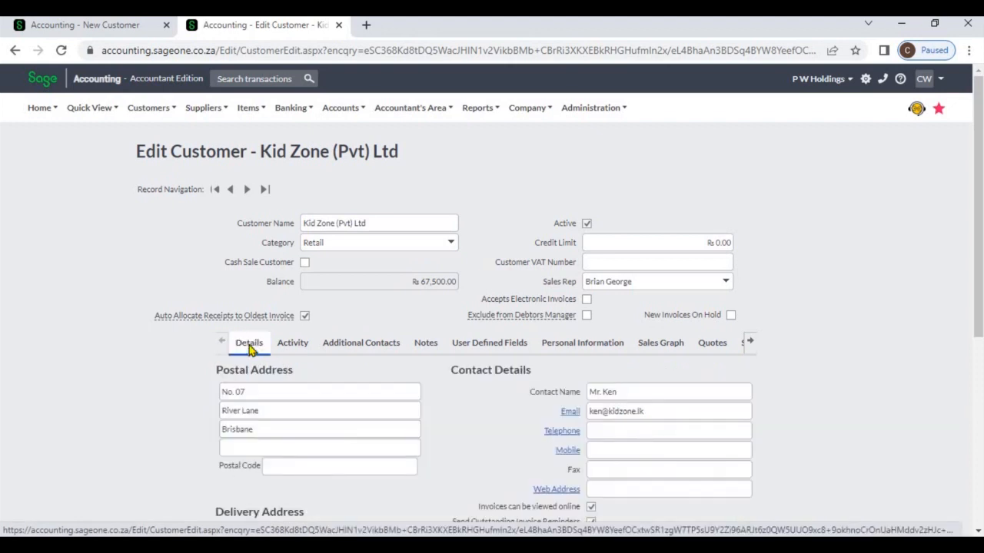
left_click(355, 347)
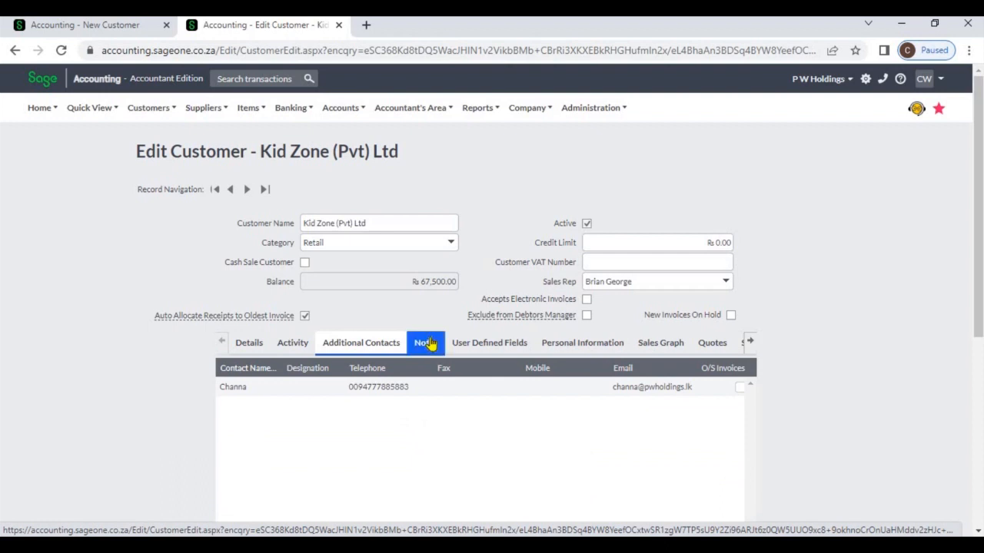
left_click(425, 343)
left_click(476, 345)
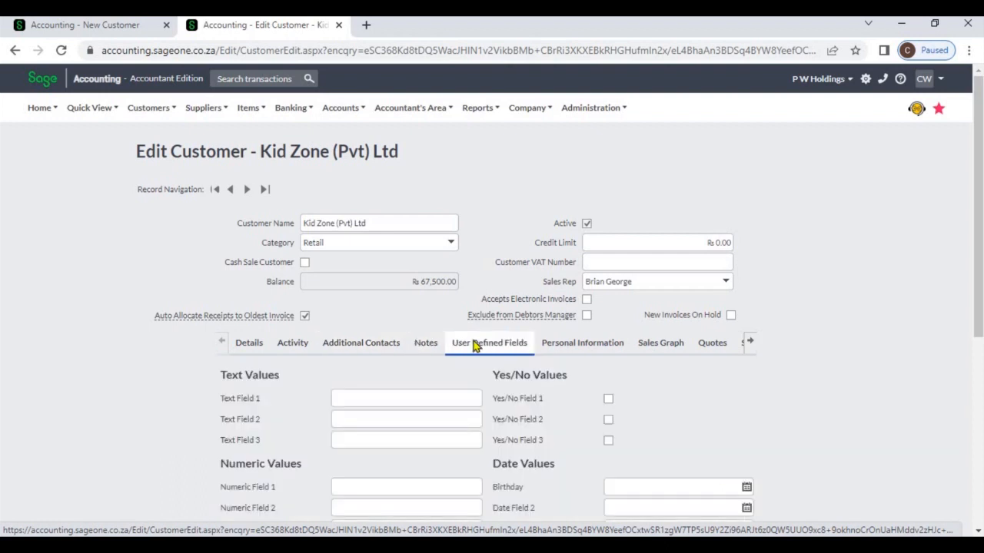
left_click(308, 351)
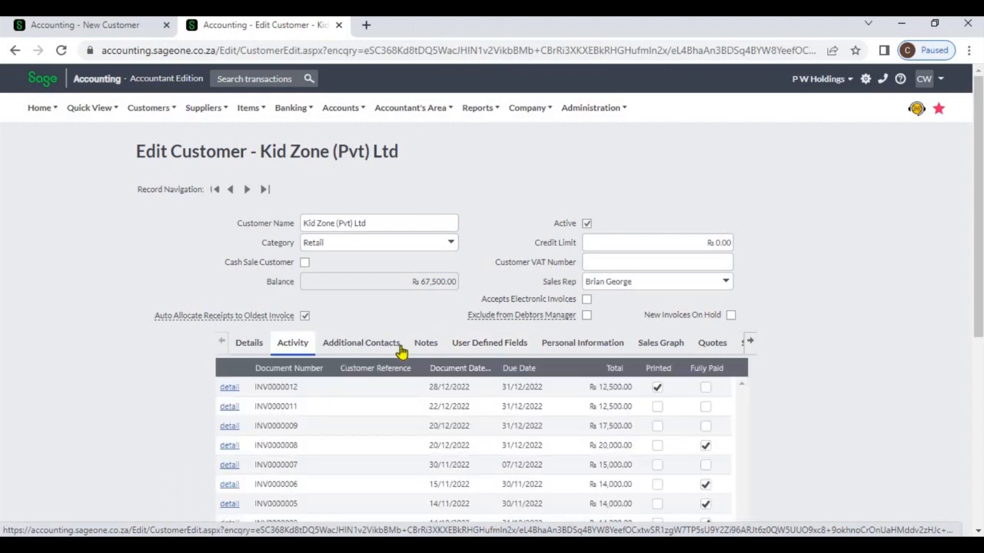
Step: Look through Kid Zone (Pvt) Ltd's personal information, sales graph, quotes, sales orders and invoices once more
left_click(567, 347)
left_click(652, 346)
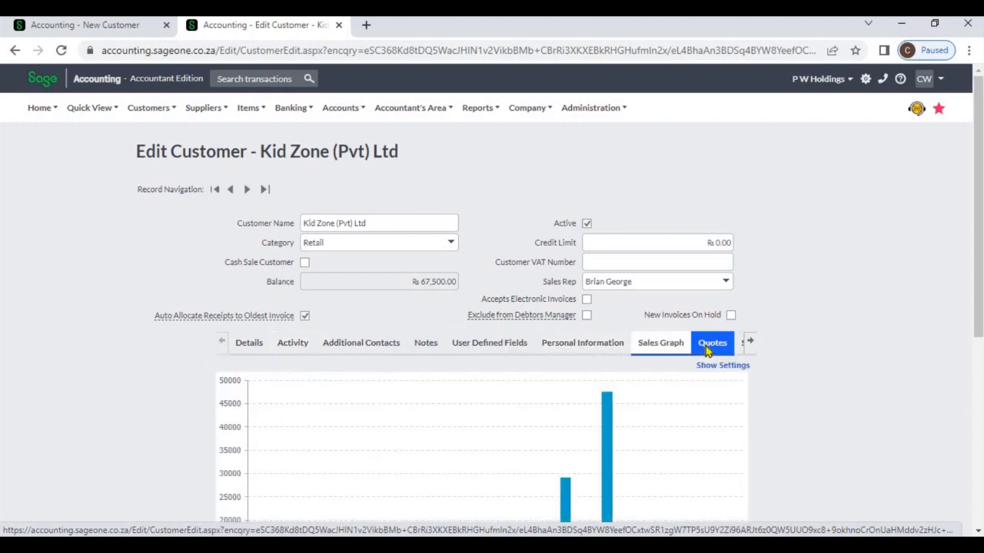
left_click(707, 350)
left_click(748, 342)
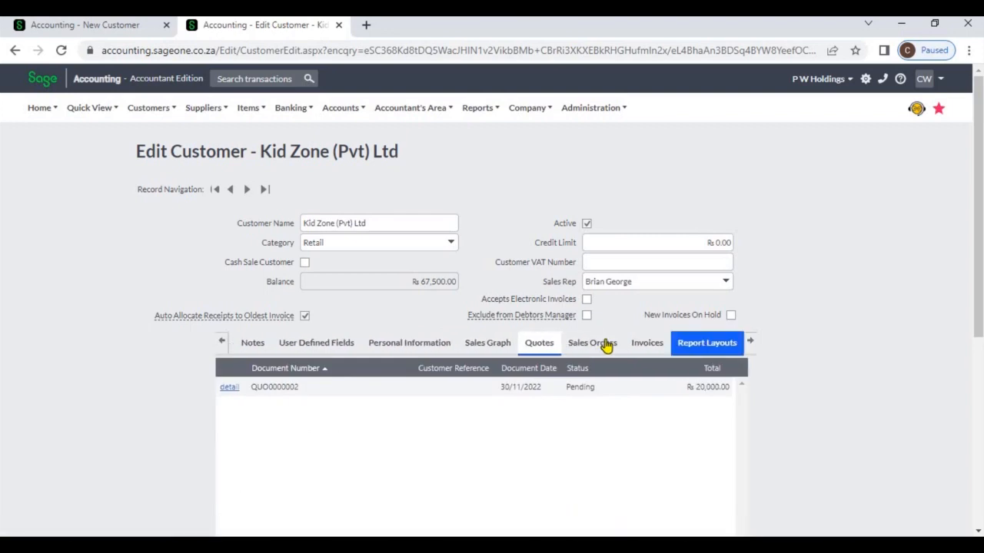
left_click(607, 346)
left_click(644, 345)
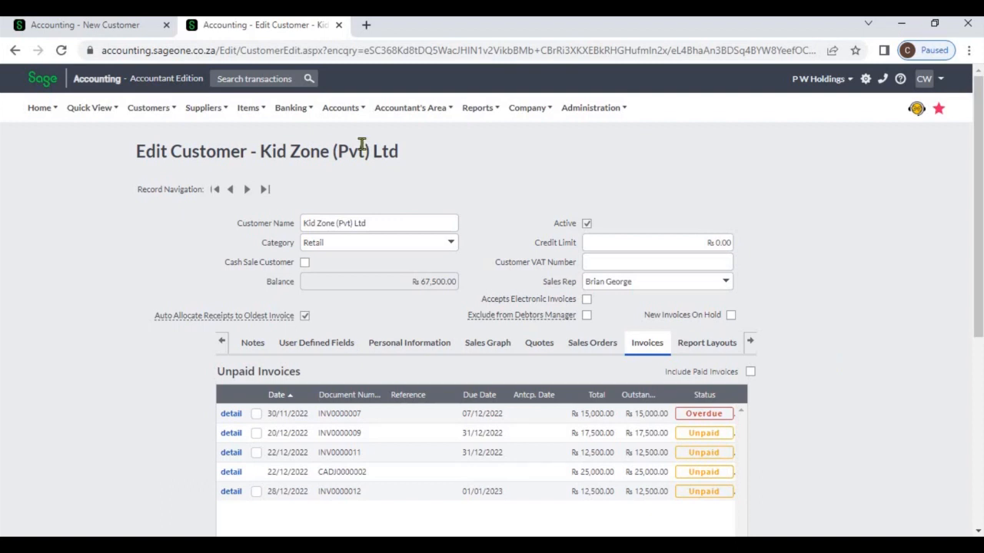
Step: Return to the new P W Holdings customer record, check its details and default settings, and save it
left_click(108, 25)
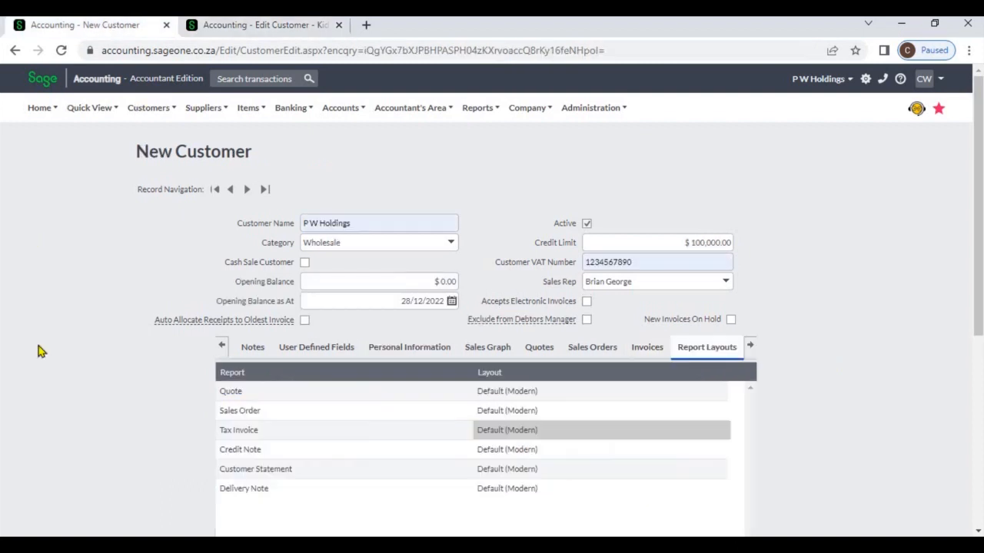
left_click(222, 349)
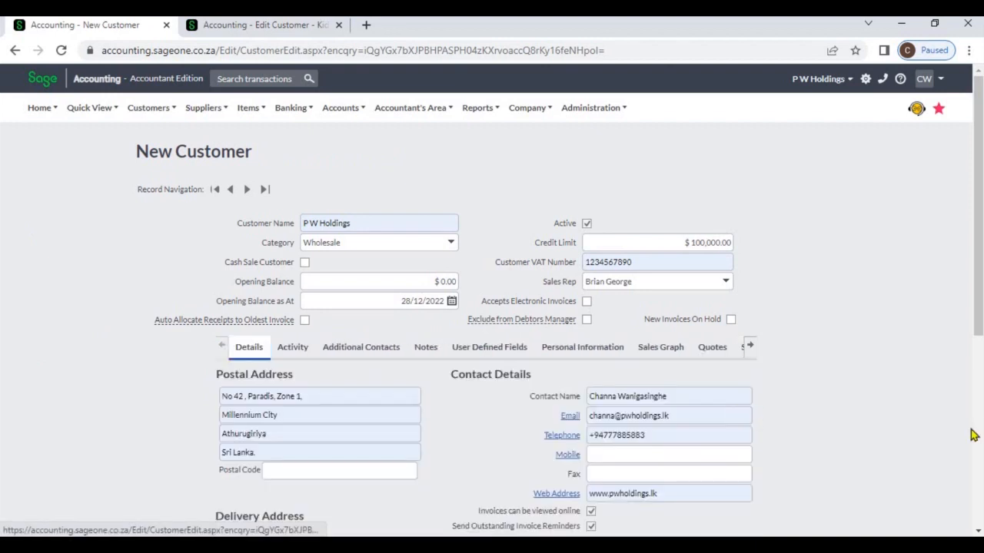
scroll(980, 448, "down", 5)
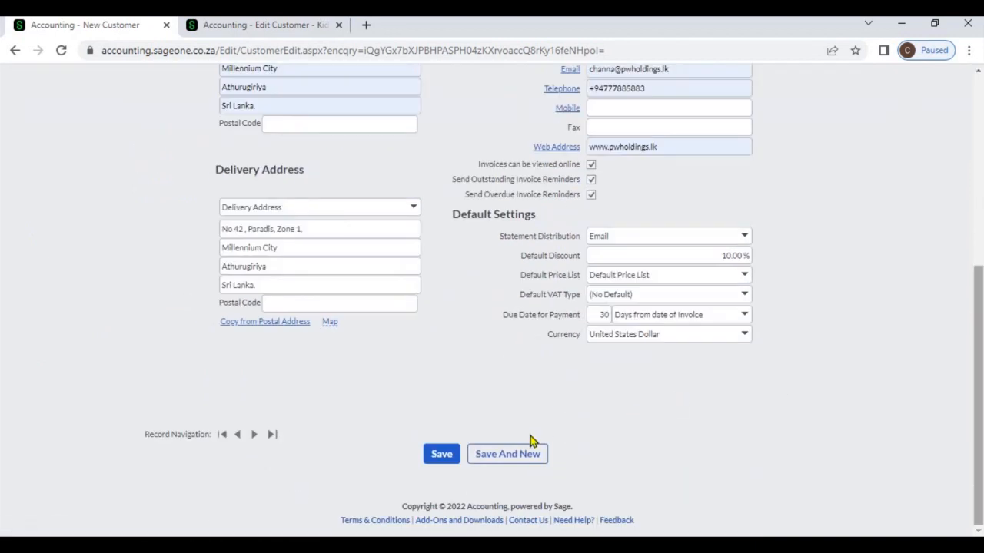
left_click(441, 455)
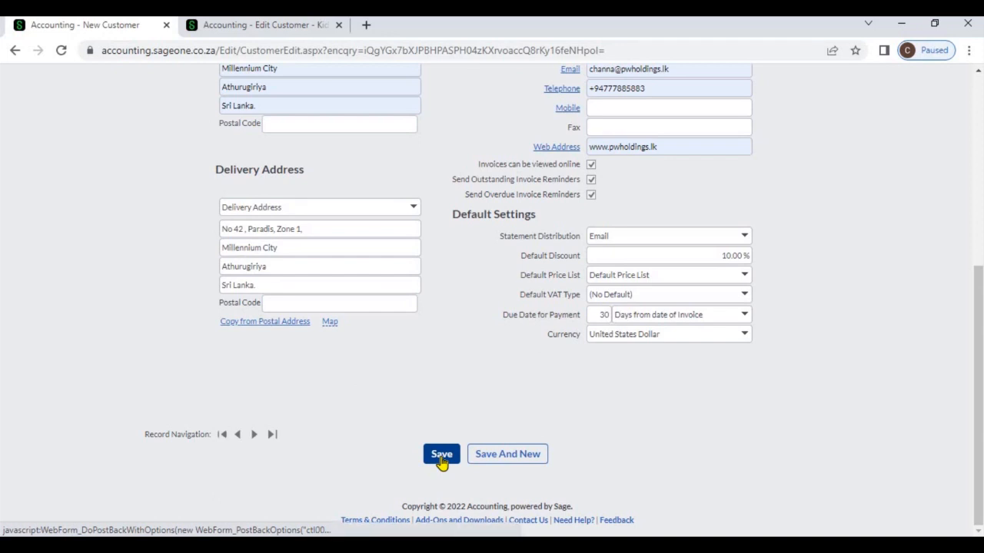
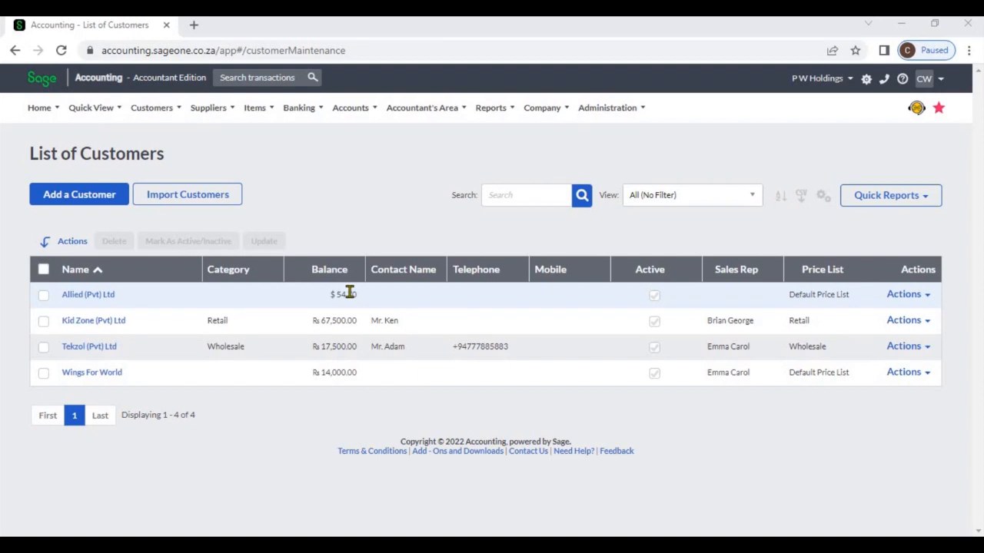
Step: Sort the customer list by name in both directions, and by balance from highest to lowest
left_click(177, 279)
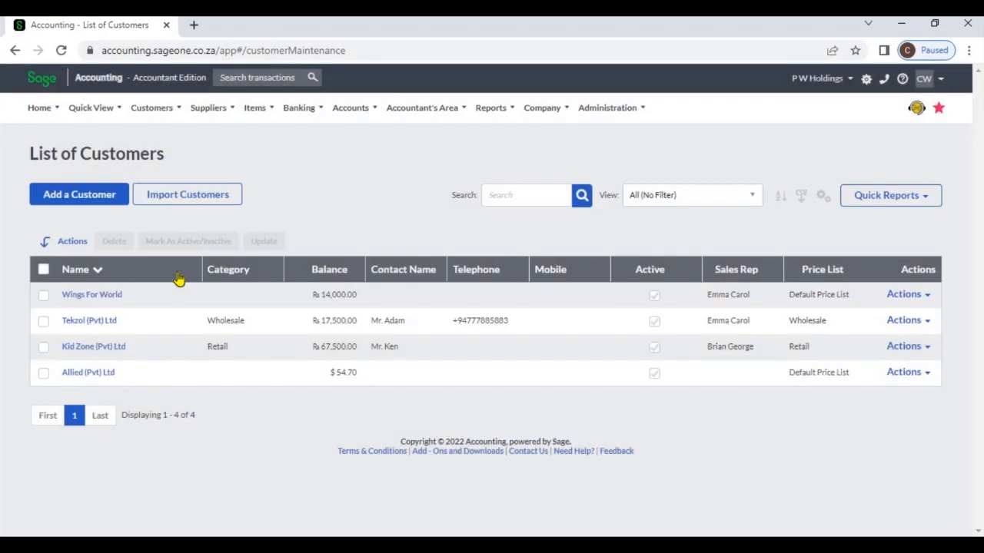
left_click(178, 277)
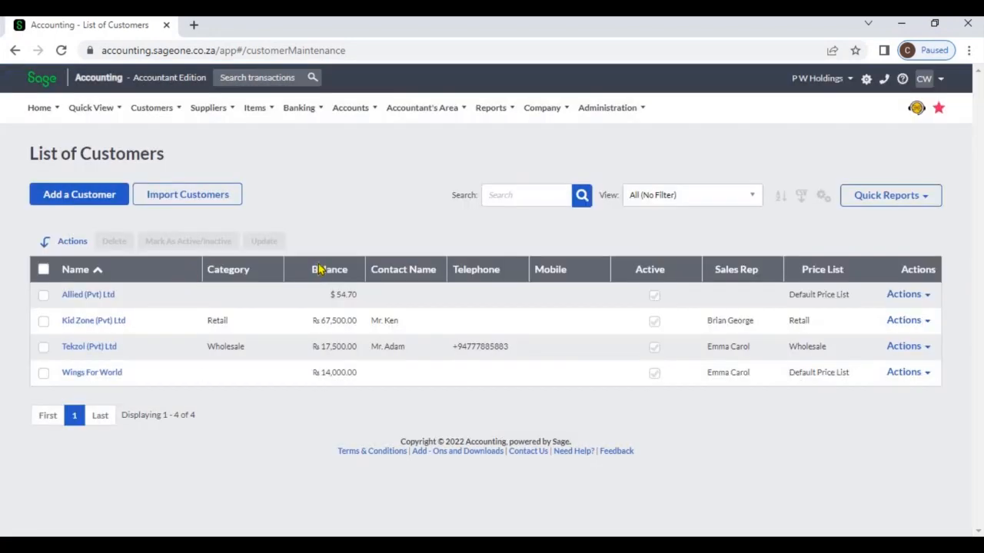
left_click(318, 269)
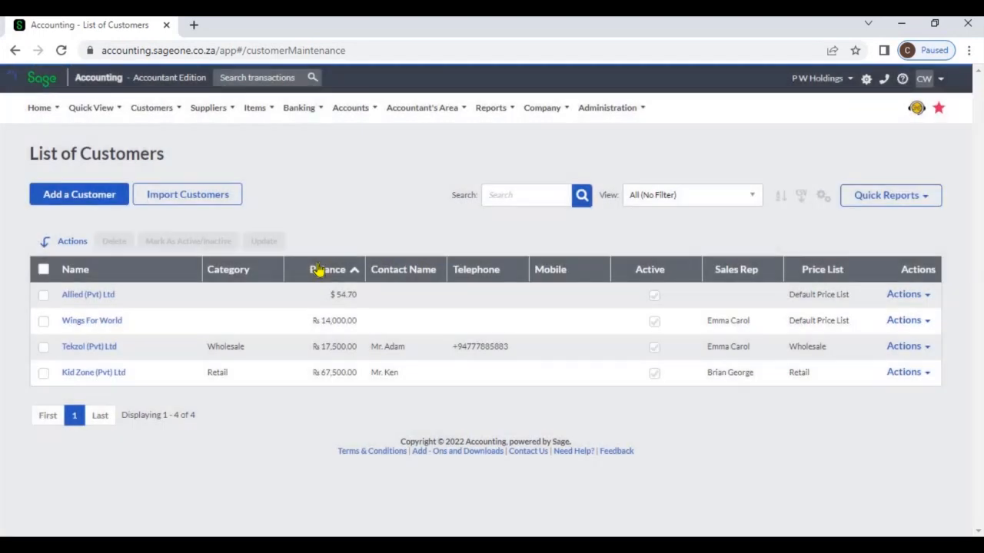
left_click(318, 269)
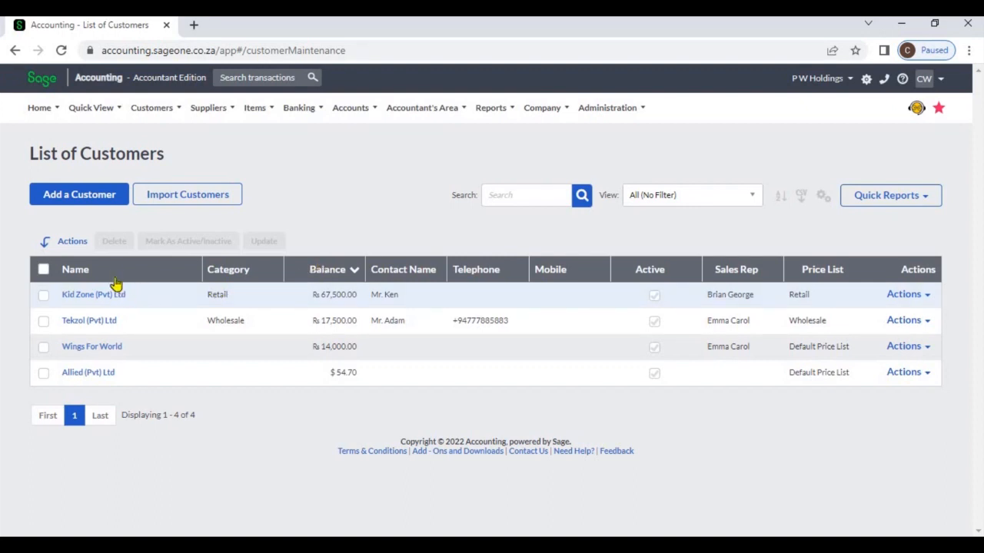
Step: Assign a different sales rep to Kid Zone (Pvt) Ltd using the Update action on the customer list
left_click(44, 296)
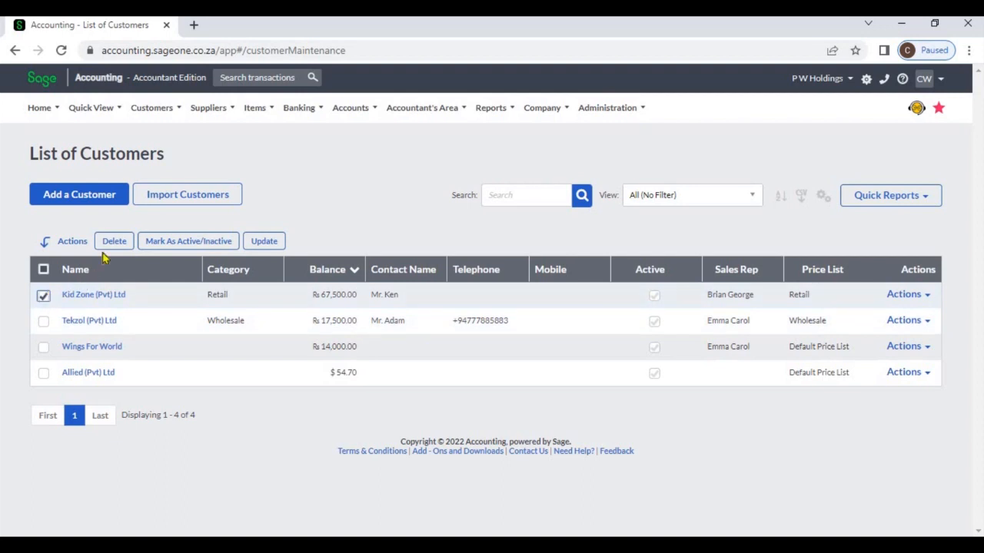
left_click(250, 241)
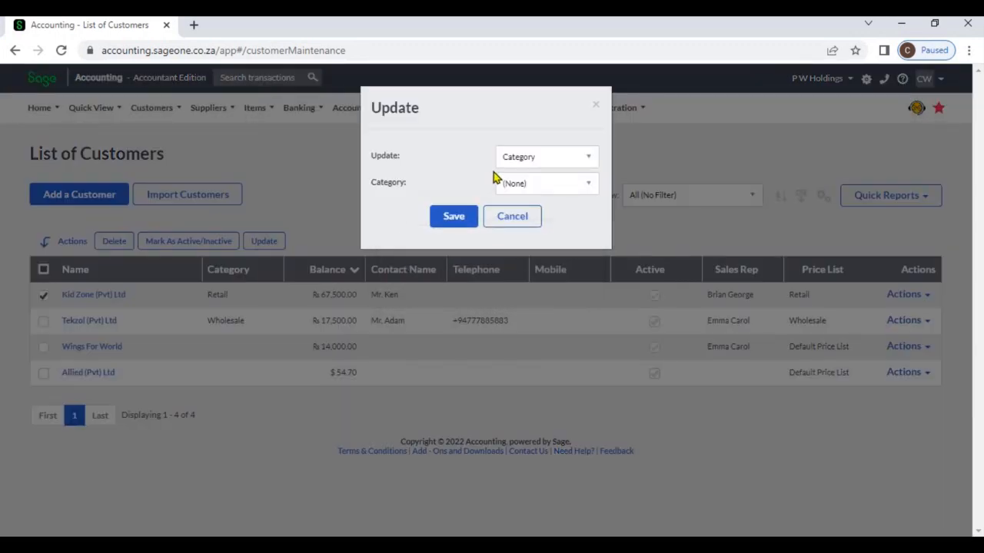
left_click(590, 160)
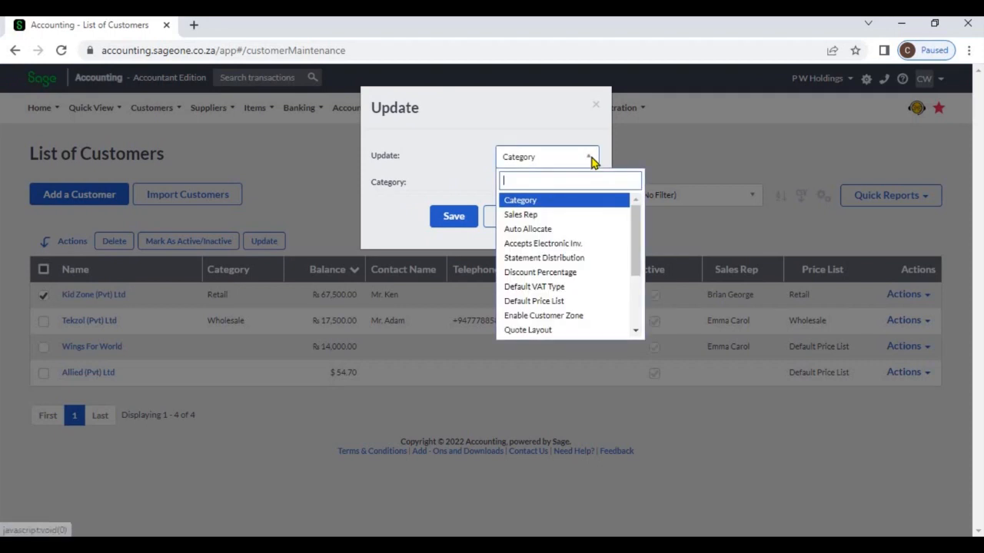
left_click(582, 216)
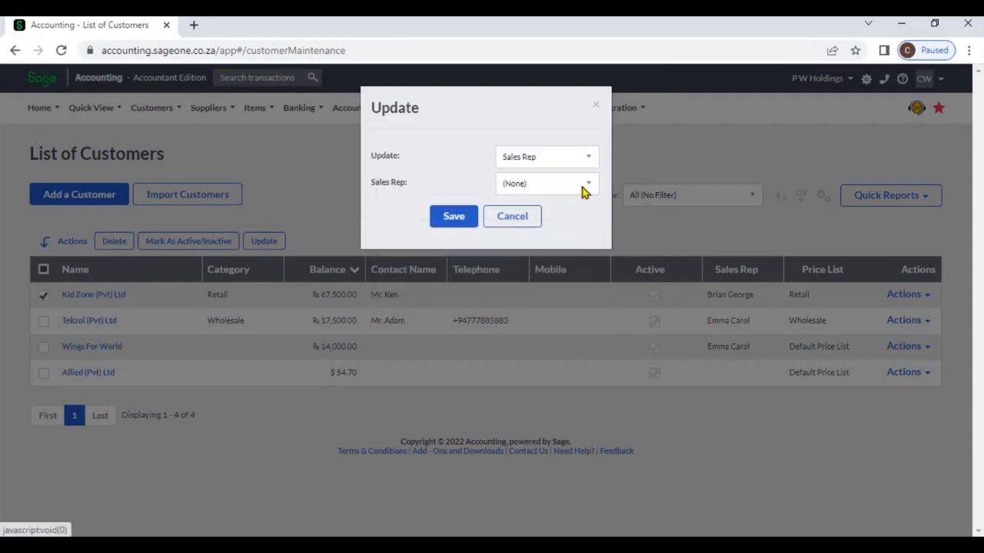
left_click(586, 189)
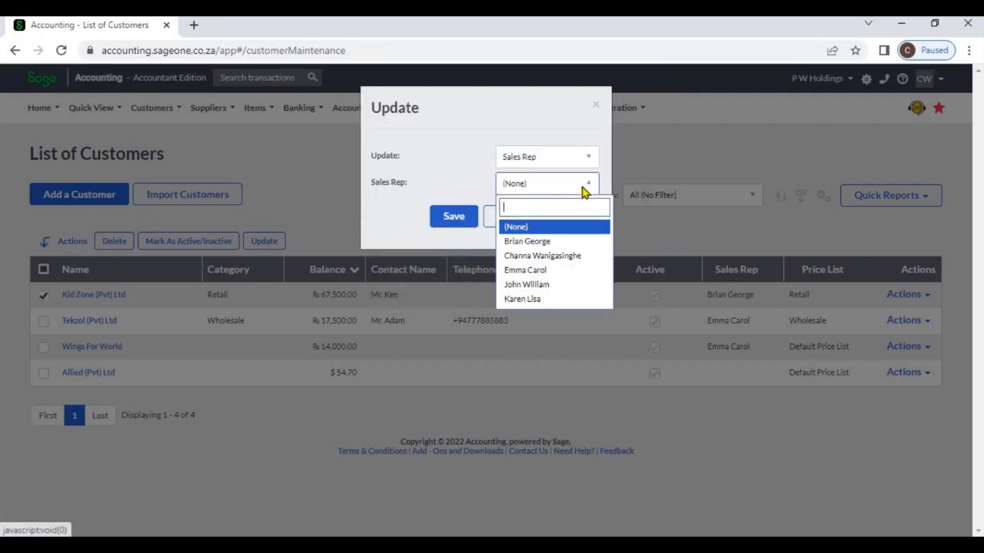
left_click(563, 285)
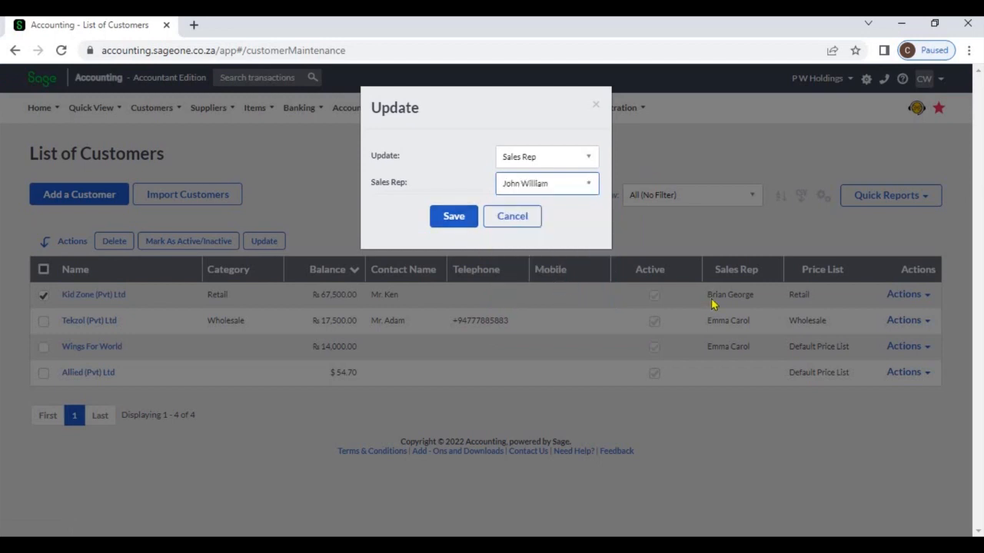
left_click(468, 225)
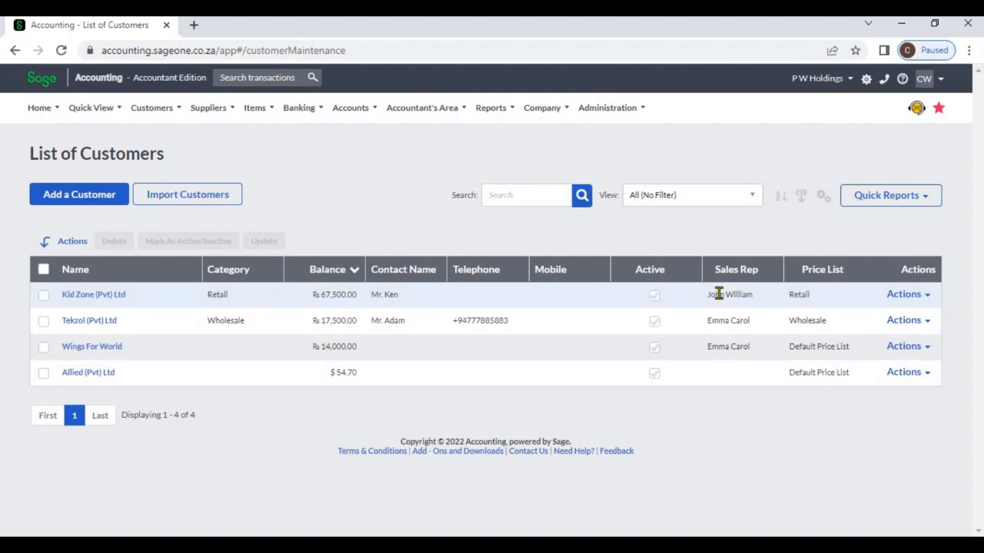
Step: Search the customer list for "Kid" and clear the search
left_click(540, 198)
type("Kid")
key("Return")
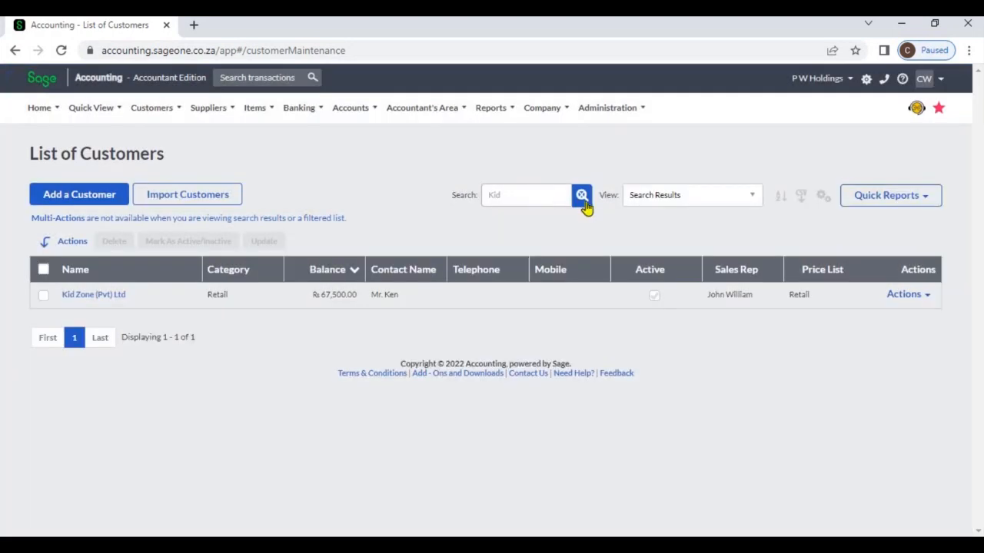
left_click(582, 197)
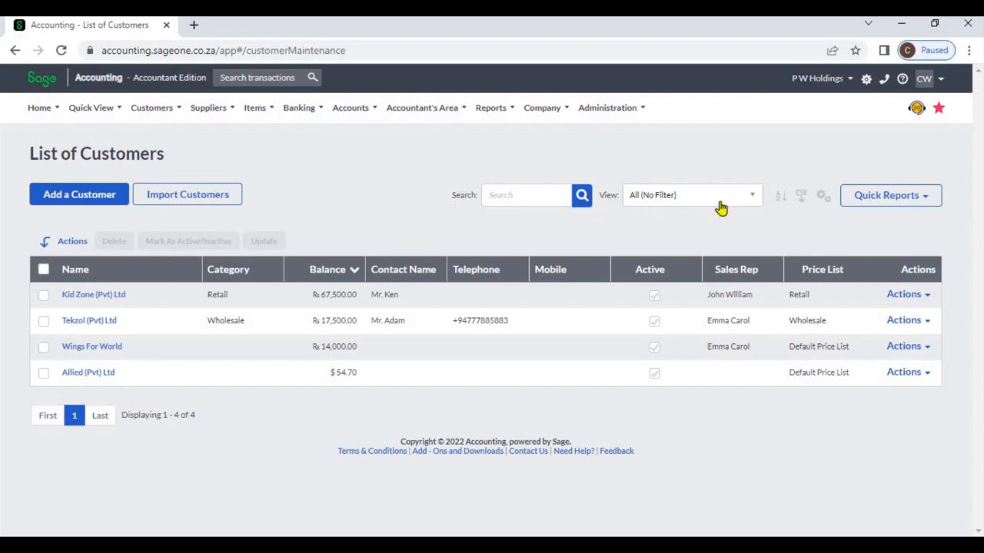
Step: Filter the list to customers who have bought this month, and reset the view to All (No Filter)
left_click(742, 198)
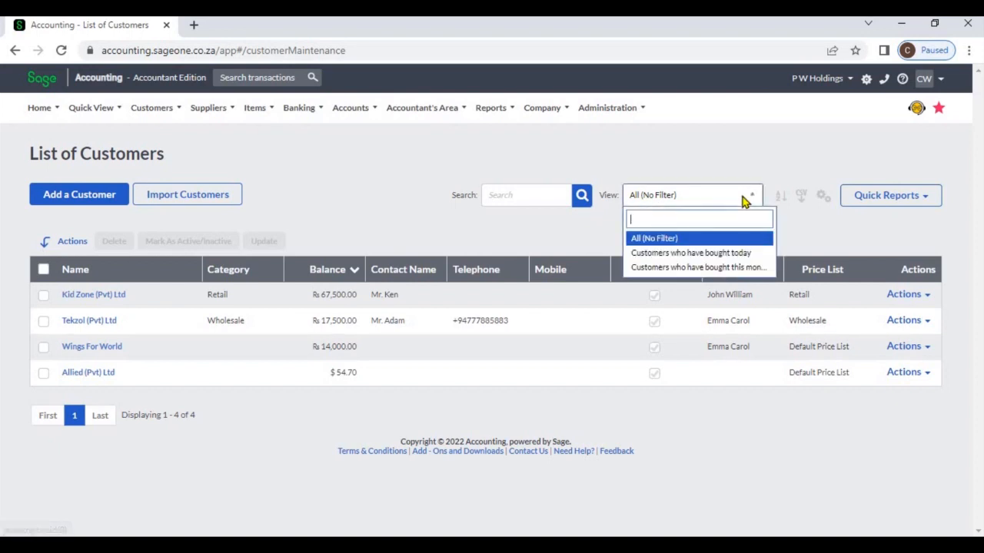
left_click(738, 269)
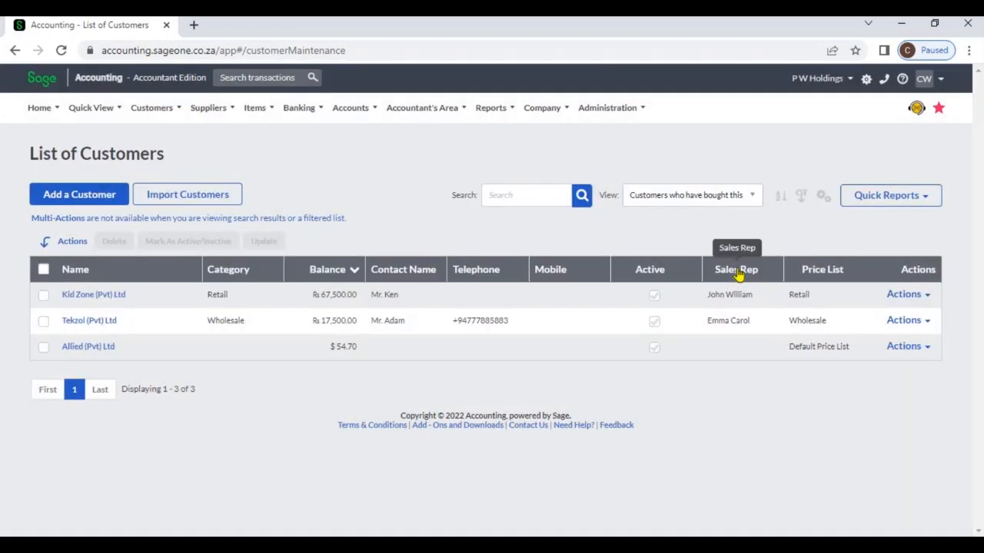
left_click(745, 200)
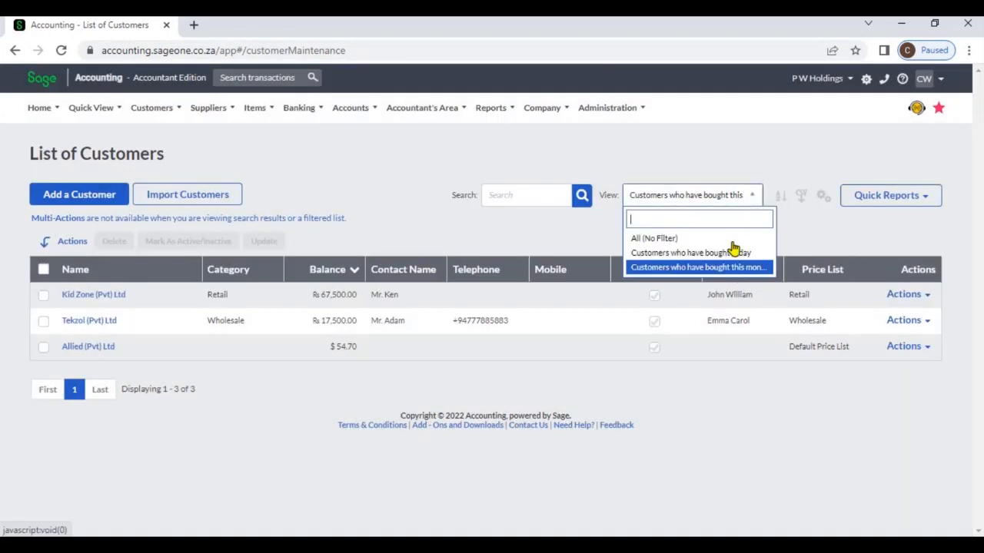
left_click(733, 241)
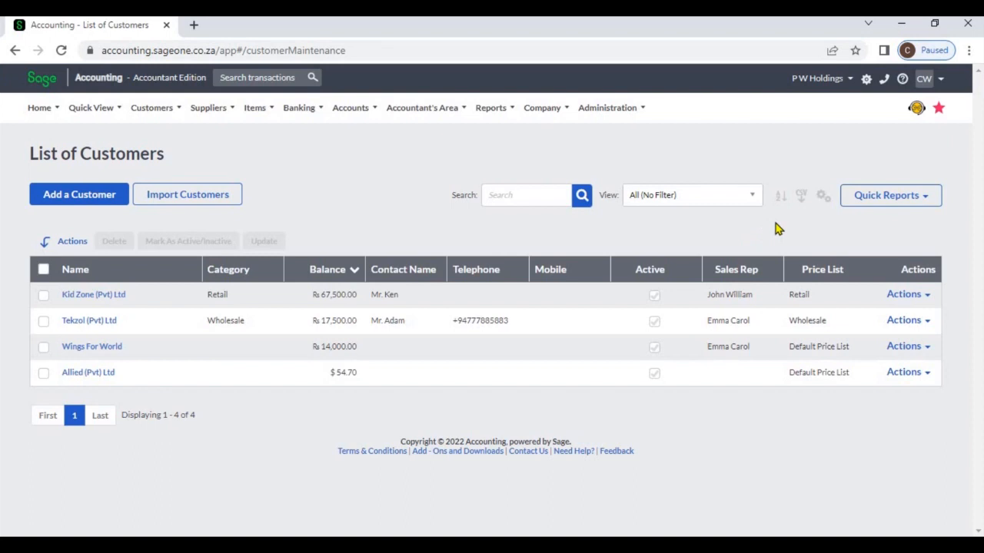
Step: Apply a multi-column sort to the customer list by Name, with Balance from Smallest to Largest as the second level
left_click(780, 202)
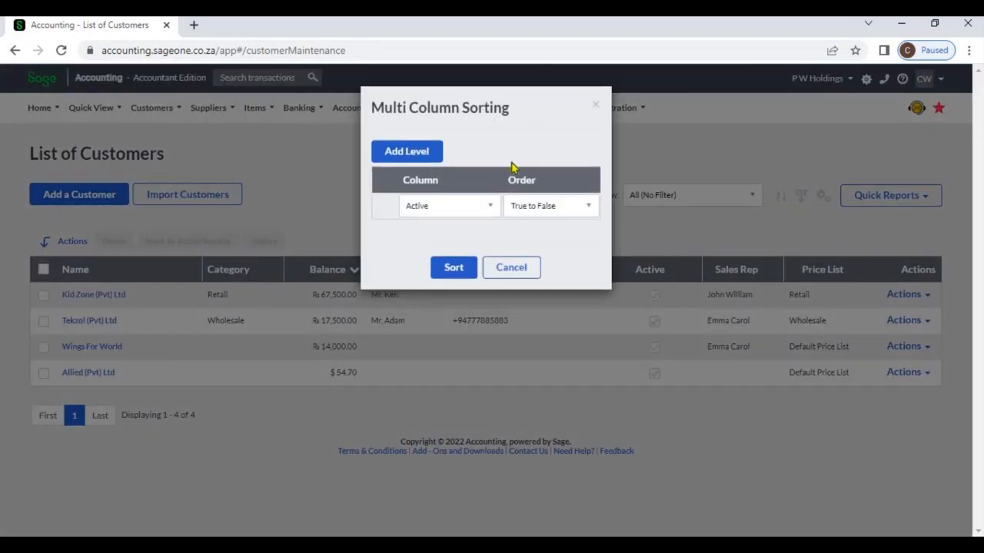
left_click(431, 162)
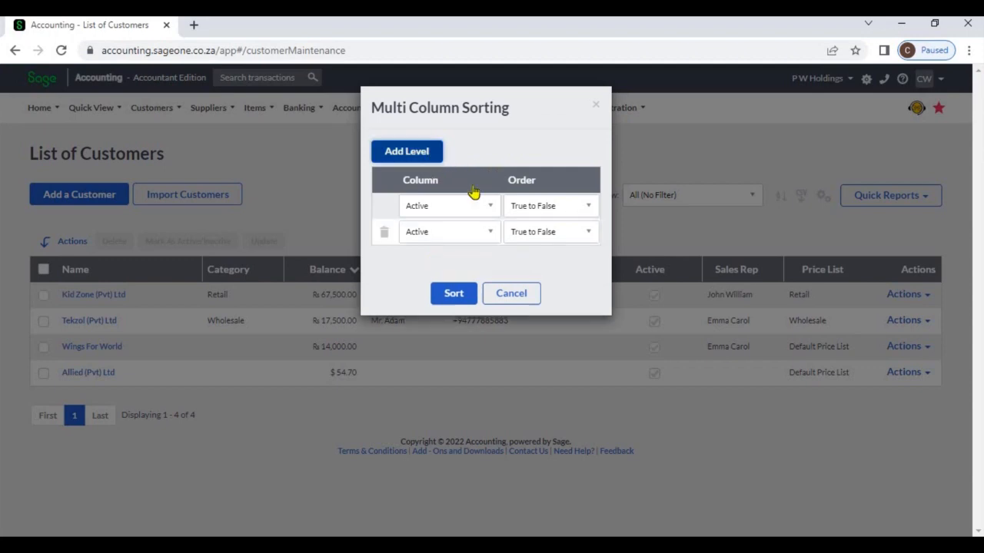
left_click(491, 234)
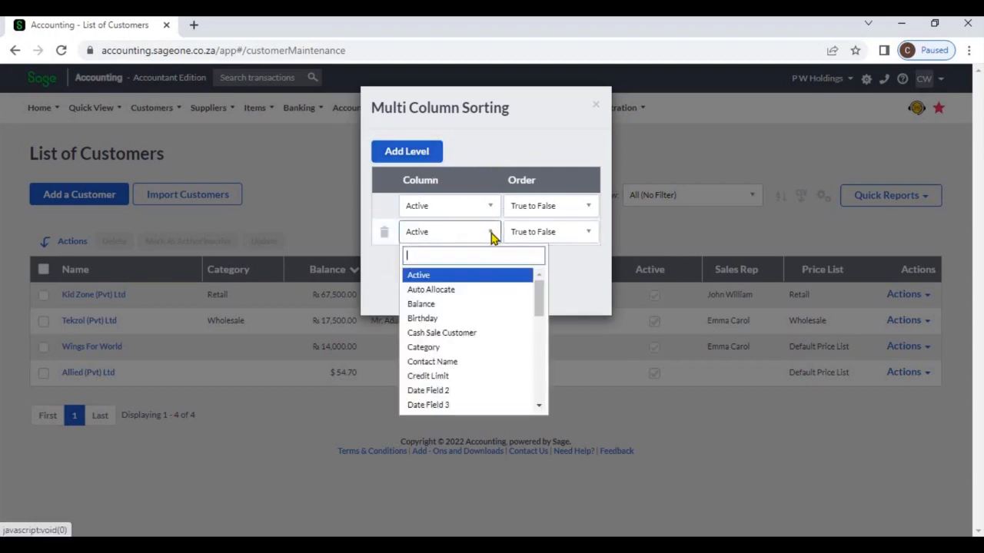
left_click(471, 306)
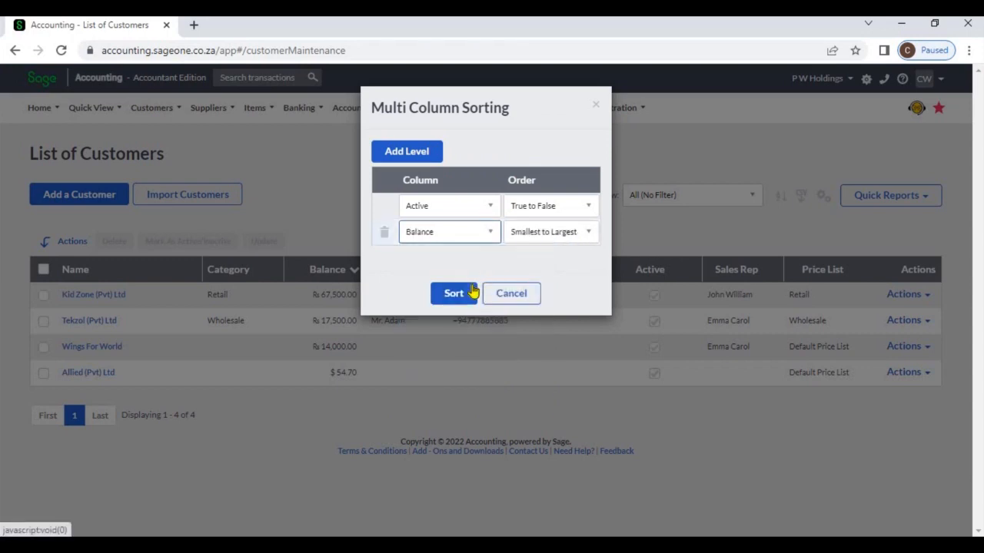
left_click(490, 207)
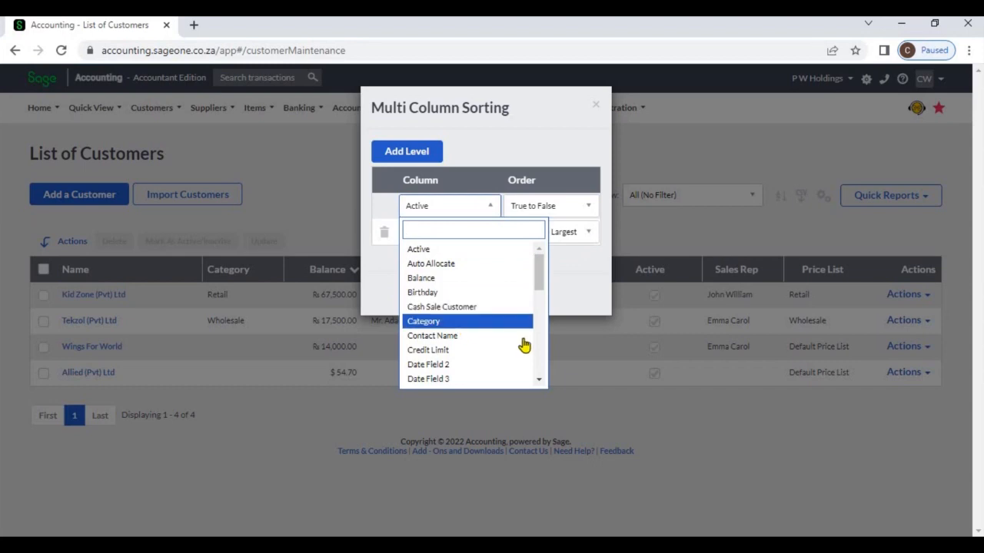
scroll(539, 350, "down", 2)
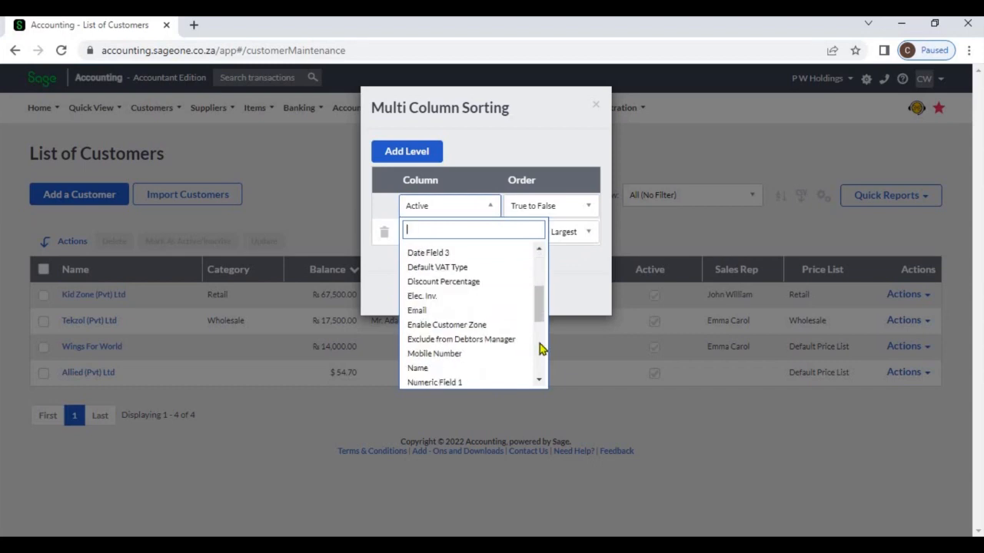
left_click(453, 369)
left_click(454, 293)
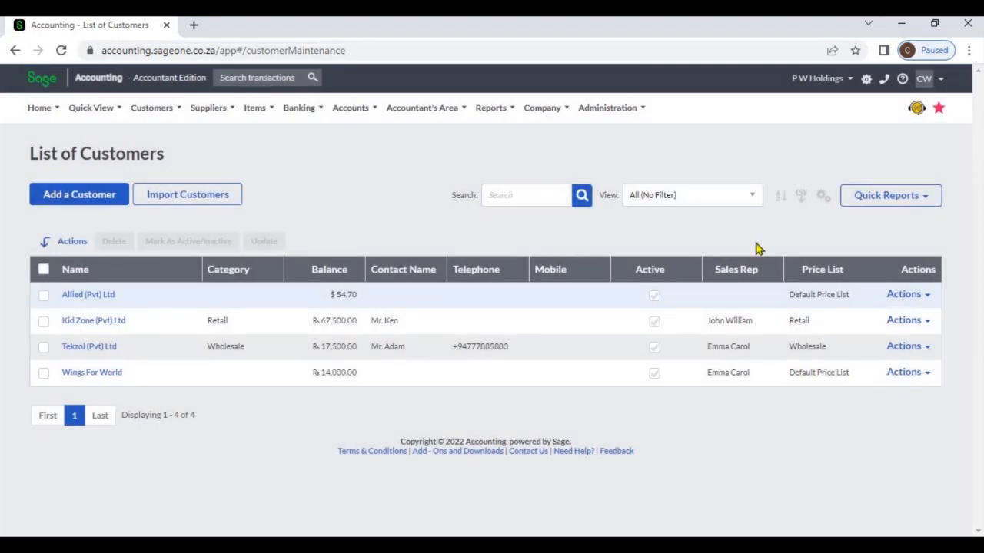
Step: Export the customer list to a CSV file and add the Credit Limit column to the customer grid
left_click(800, 205)
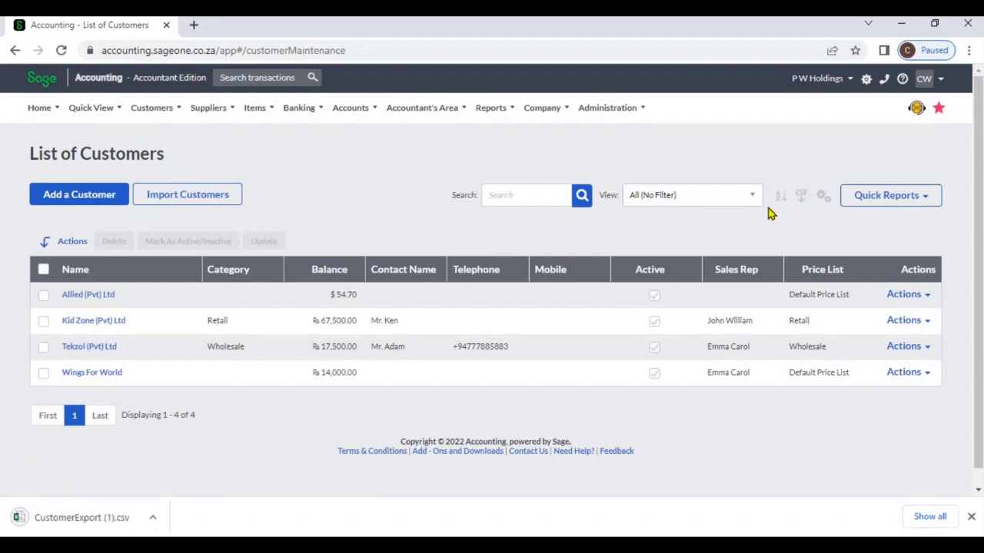
left_click(823, 199)
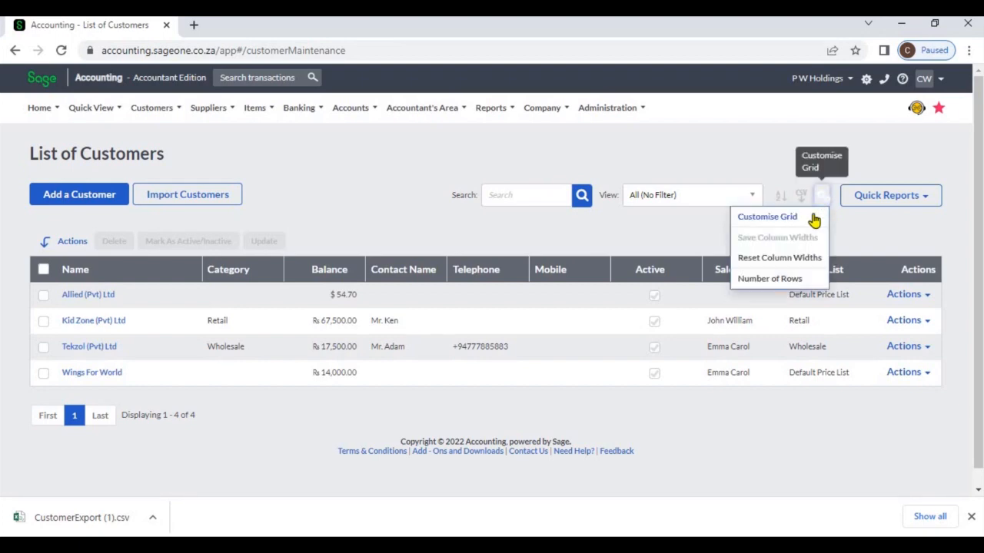
left_click(813, 218)
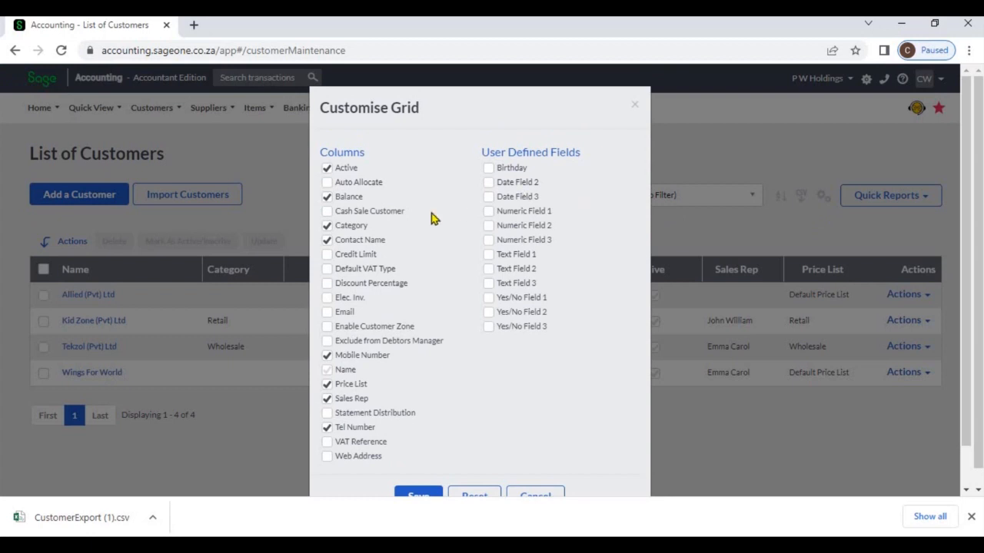
left_click(328, 256)
left_click(434, 495)
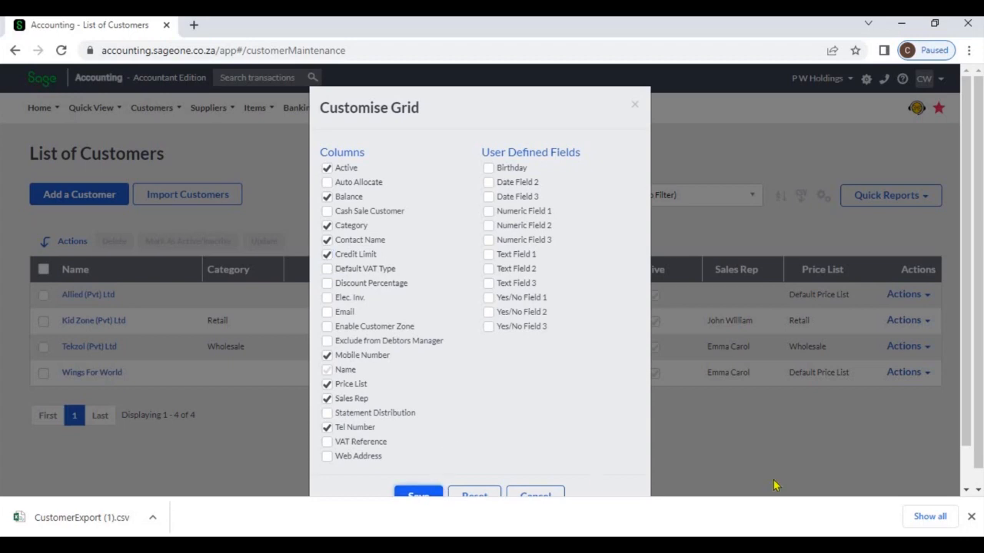
left_click(970, 517)
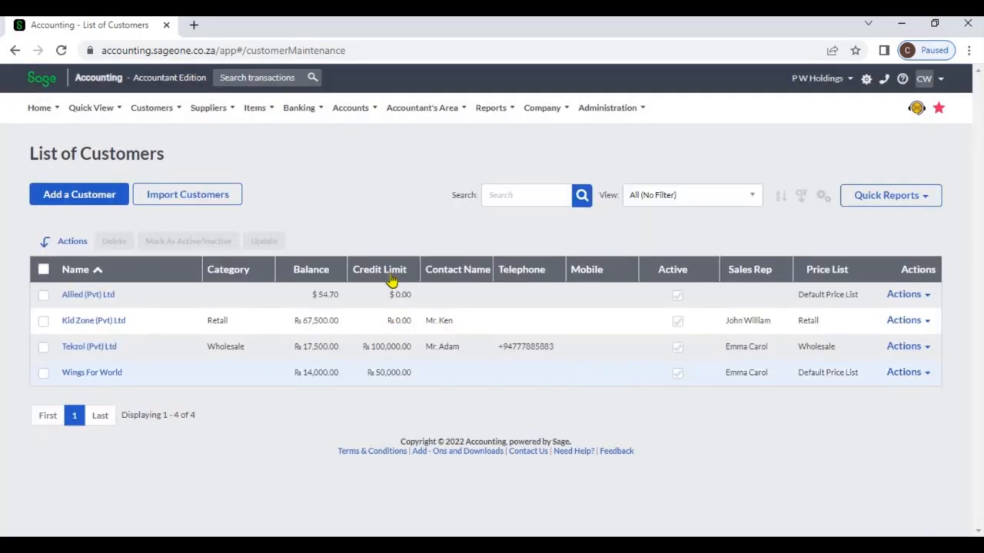
Step: Remove the Price List column from the customer grid and save the layout
left_click(820, 198)
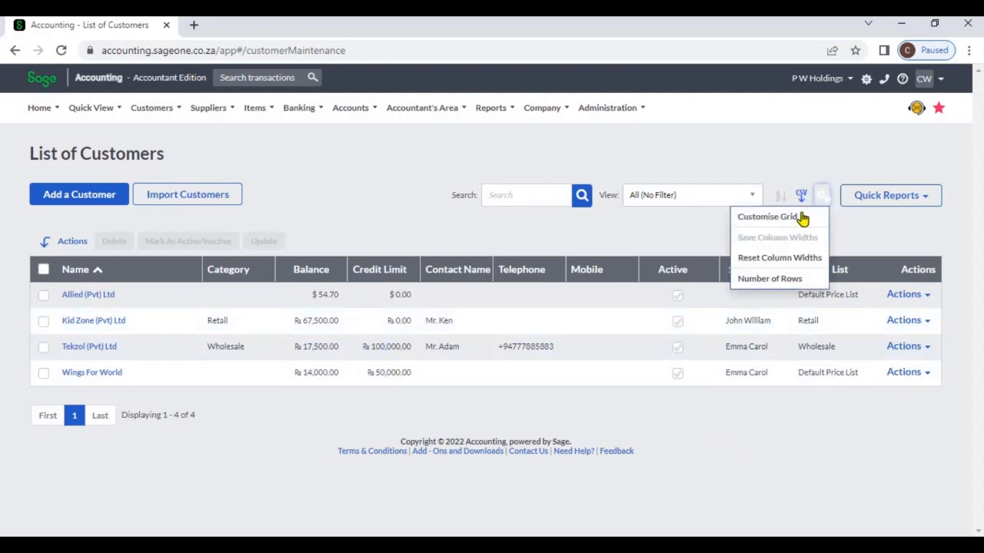
left_click(802, 216)
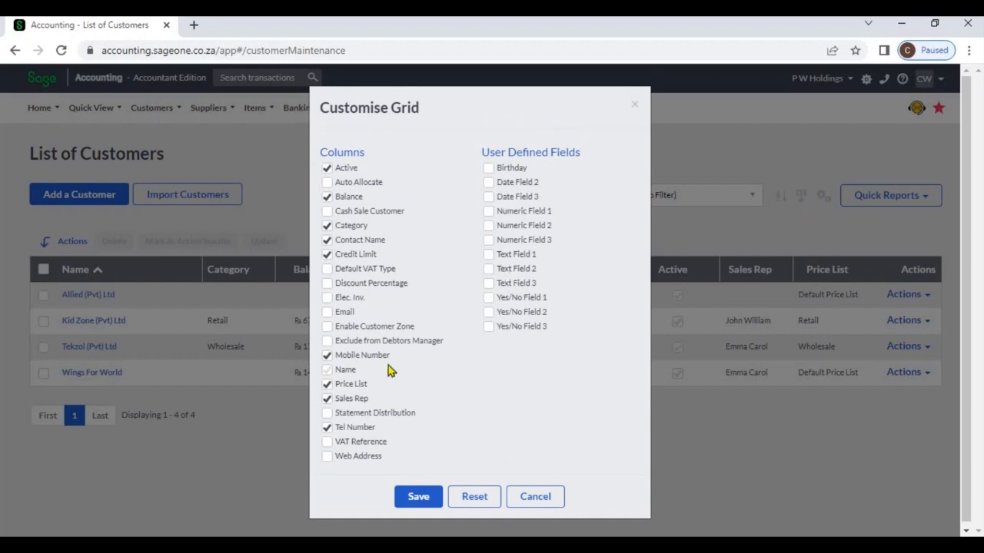
left_click(326, 384)
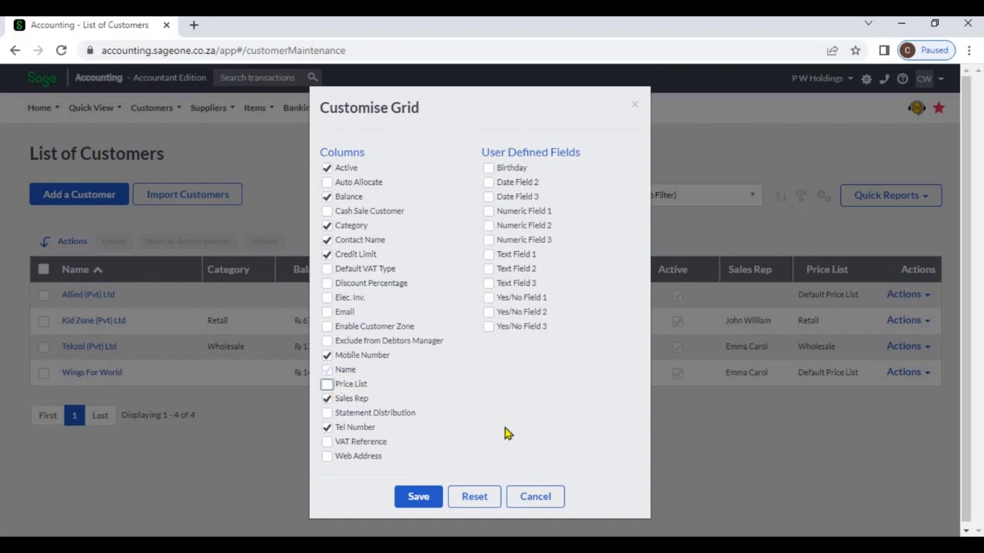
left_click(432, 496)
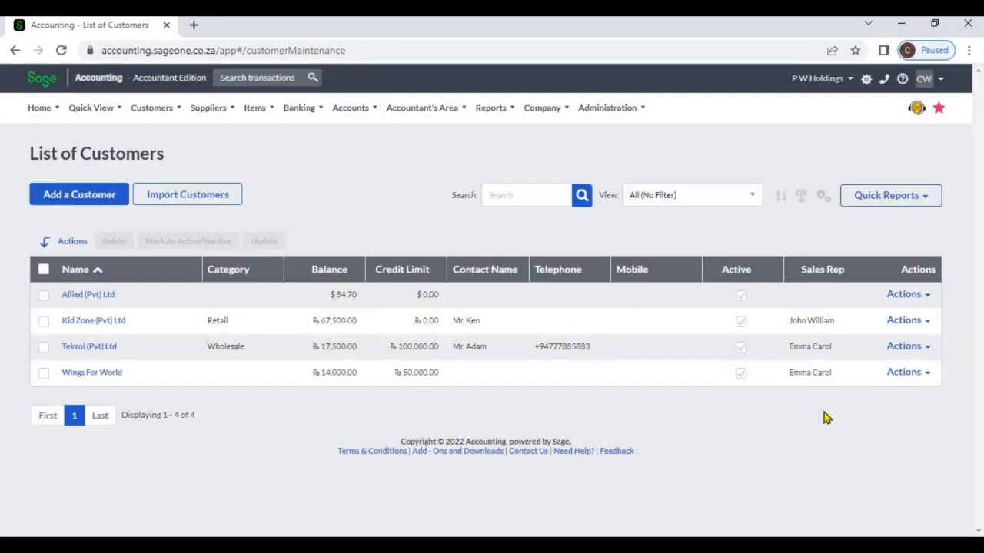
Step: Review the Customer Quick View of Kid Zone (Pvt) Ltd and the row actions available for that customer
left_click(925, 303)
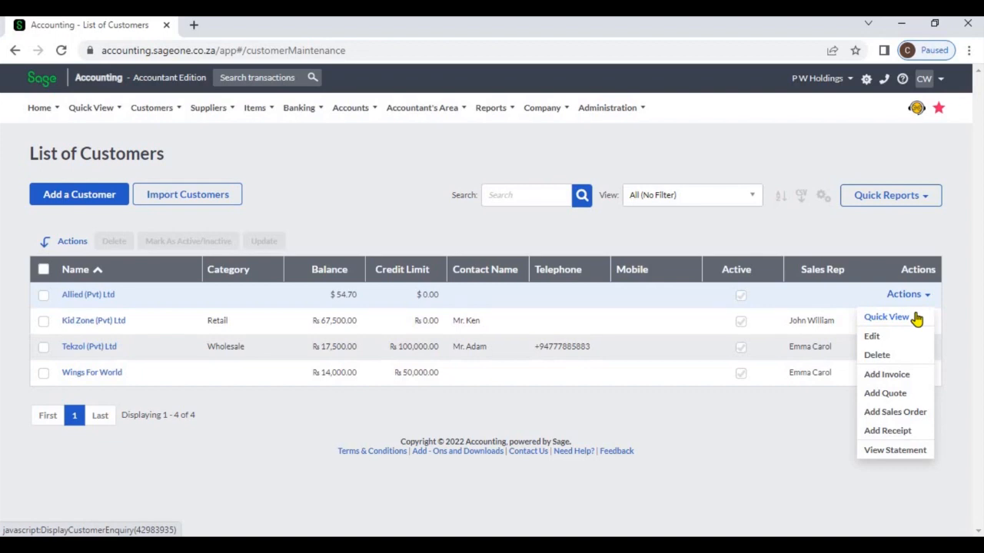
left_click(955, 318)
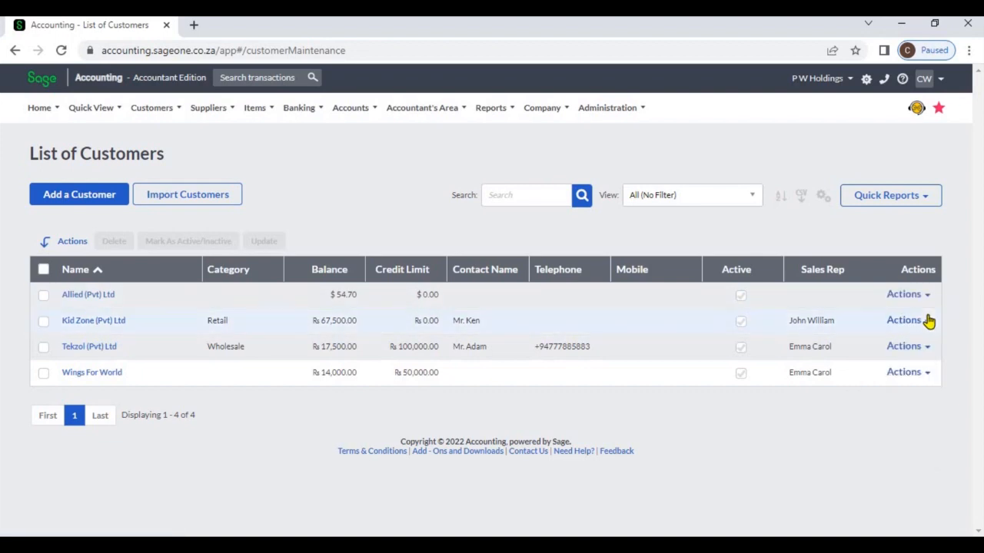
left_click(927, 323)
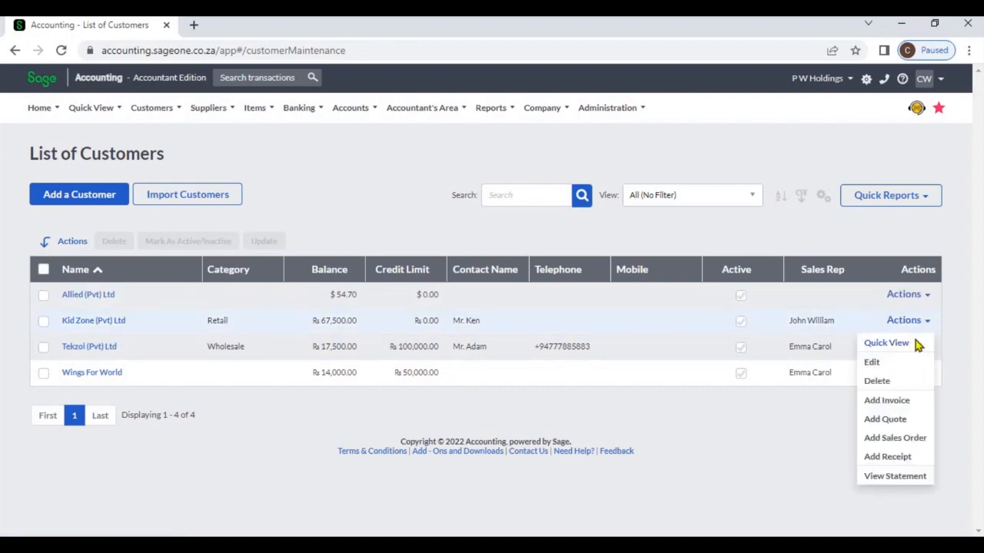
left_click(916, 346)
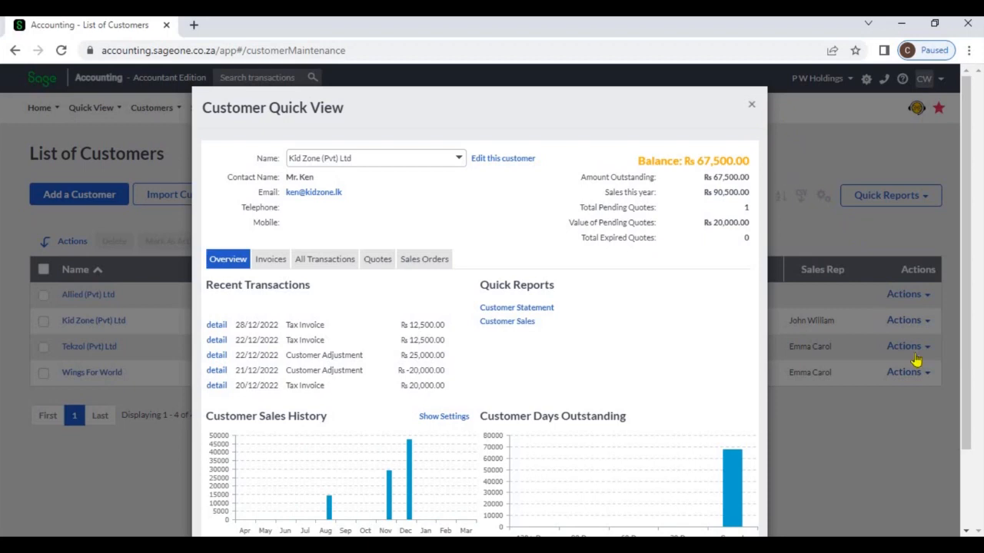
left_click(918, 363)
left_click(926, 323)
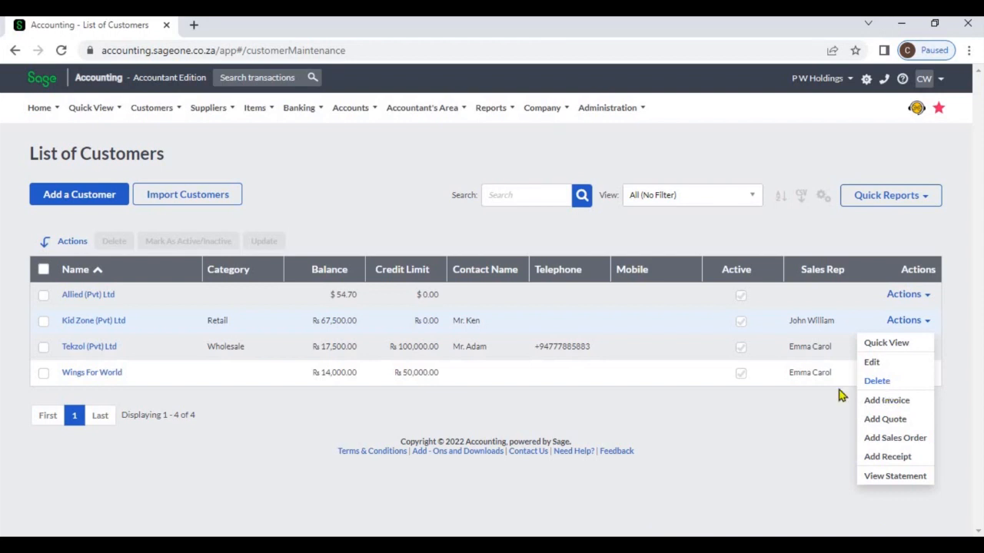
left_click(774, 399)
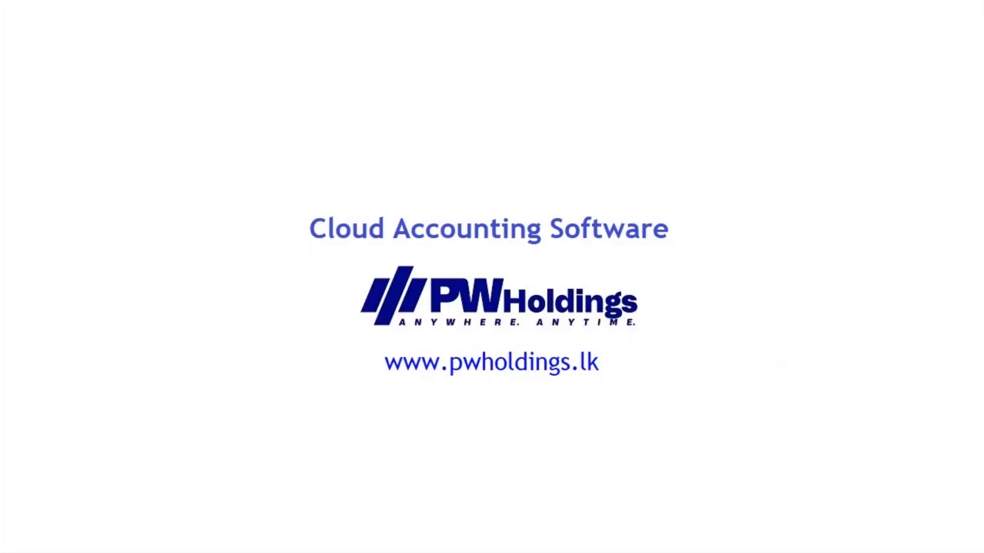